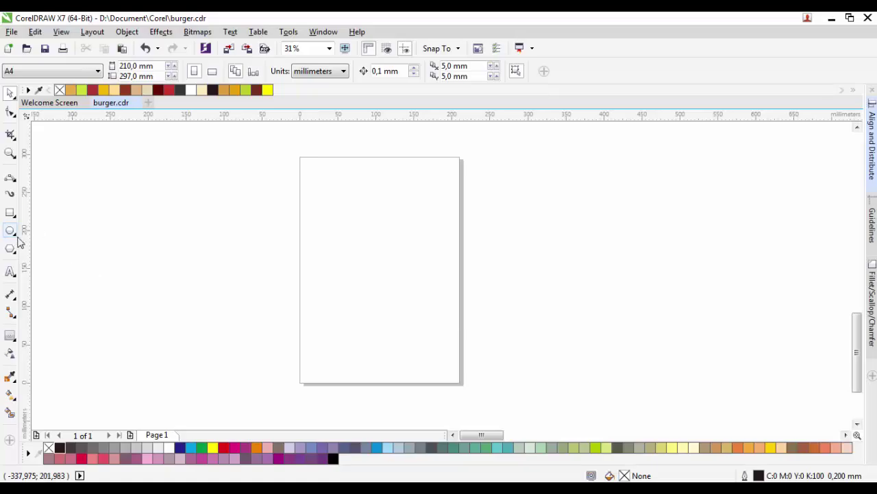
- Draw a wide rectangle, about 85.5 mm across, on the page
click(10, 213)
scroll(393, 239, up, 1)
scroll(323, 229, down, 1)
mouse_move(319, 224)
mouse_down()
mouse_move(330, 236)
mouse_move(387, 239)
mouse_up()
- Shorten the rectangle to about 13.8 mm tall (81.2% height)
click(11, 94)
scroll(361, 233, up, 1)
scroll(359, 232, up, 1)
scroll(356, 231, down, 1)
scroll(356, 231, up, 1)
mouse_move(323, 251)
mouse_down()
mouse_move(337, 246)
mouse_move(334, 337)
mouse_up()
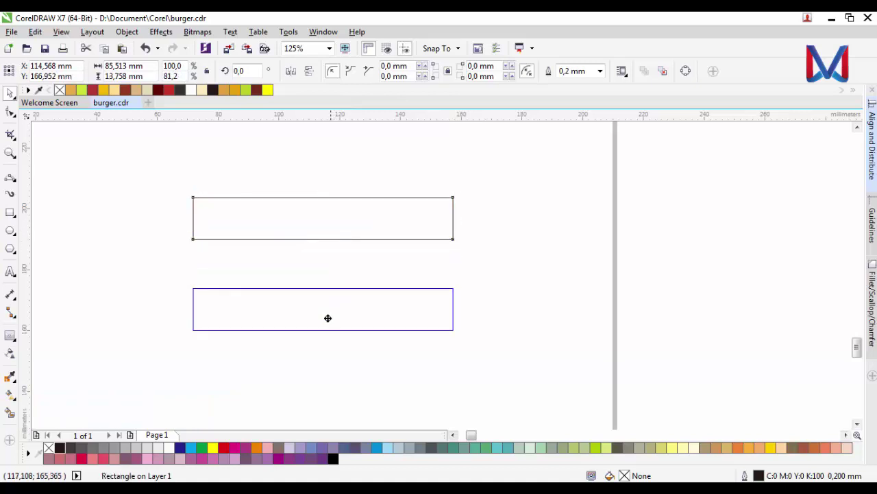
- Place a copy below, then round the upper rectangle's top corners to 6.879 mm
click(193, 206)
click(10, 112)
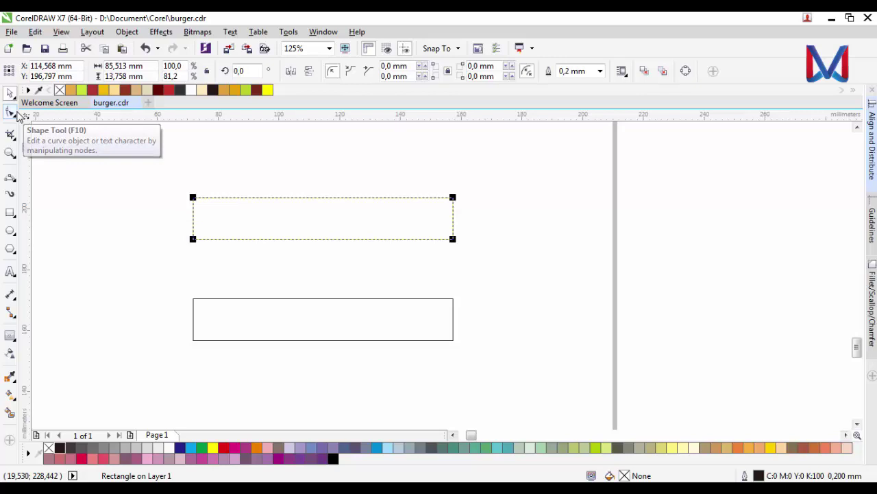
drag(452, 199, 432, 198)
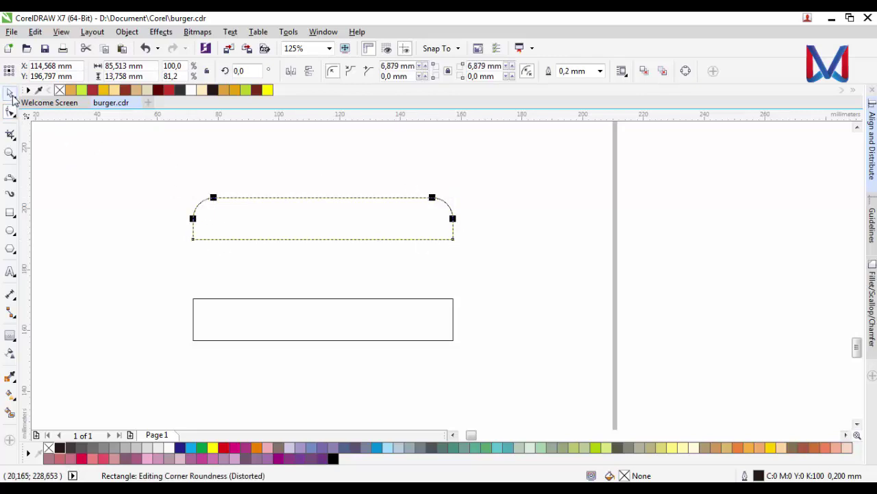
click(11, 93)
click(10, 111)
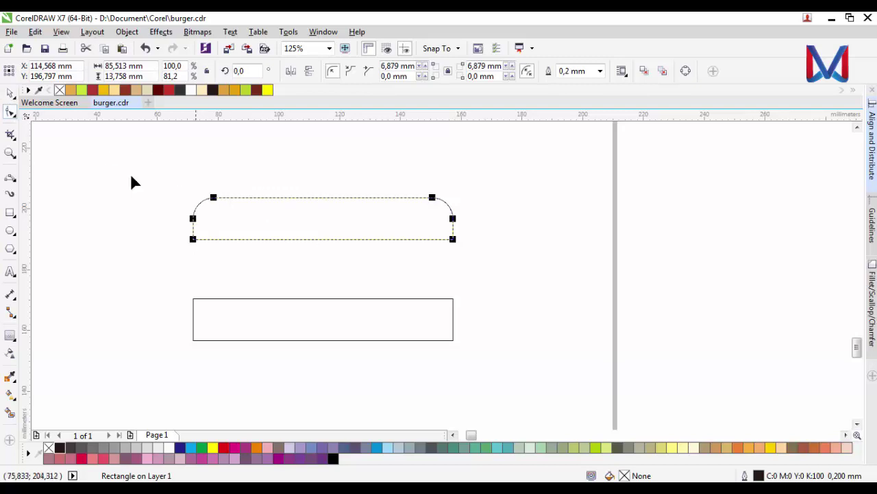
click(433, 199)
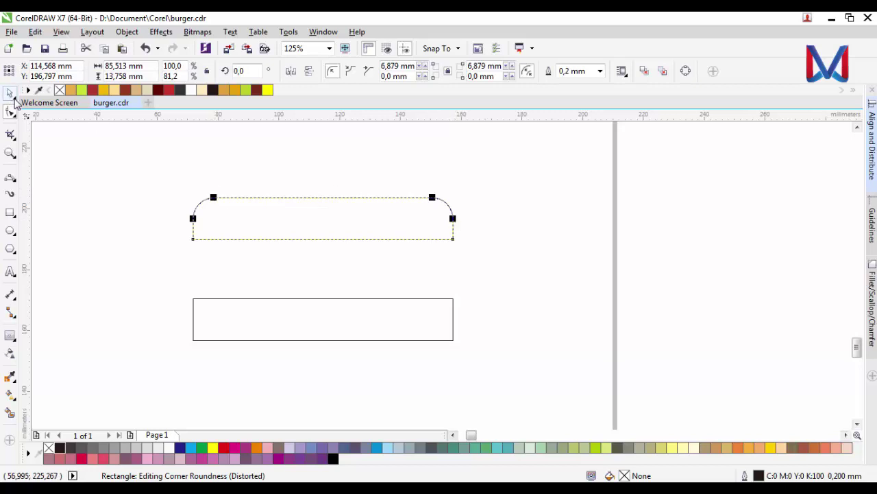
- Convert the rounded upper rectangle to curves
right_click(309, 212)
click(350, 190)
click(106, 164)
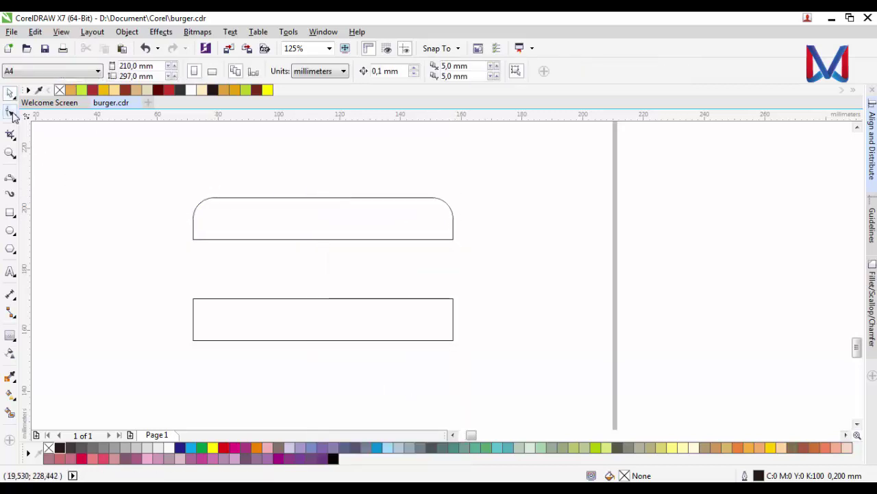
- Delete the top-left and top-right corner nodes from the upper curve
click(211, 205)
mouse_move(161, 184)
mouse_down()
mouse_move(468, 225)
mouse_move(452, 204)
mouse_up()
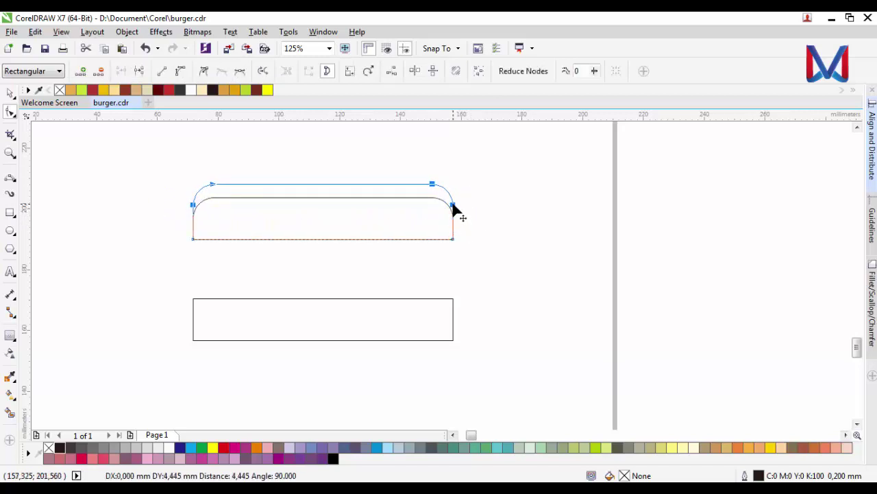
click(310, 195)
click(432, 184)
key(Delete)
click(212, 184)
key(Delete)
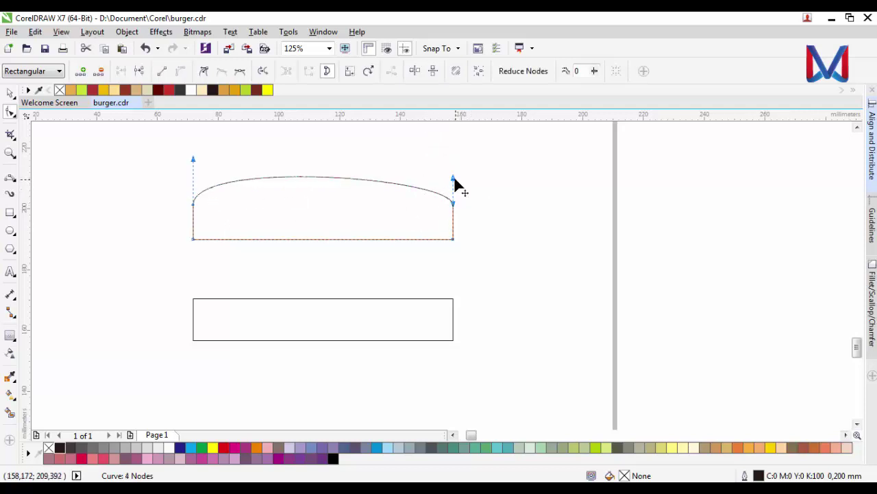
- Raise the top arc and flat bottom edge, and shape the dome's right side
drag(453, 178, 451, 161)
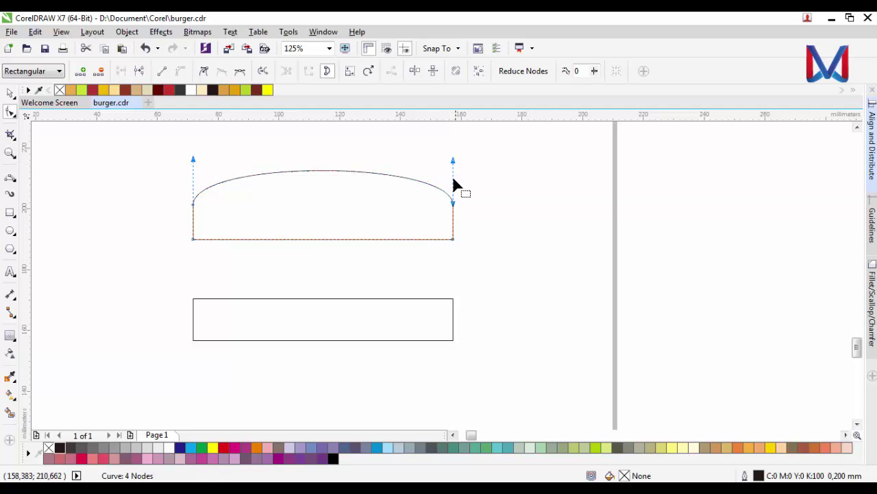
scroll(221, 214, up, 2)
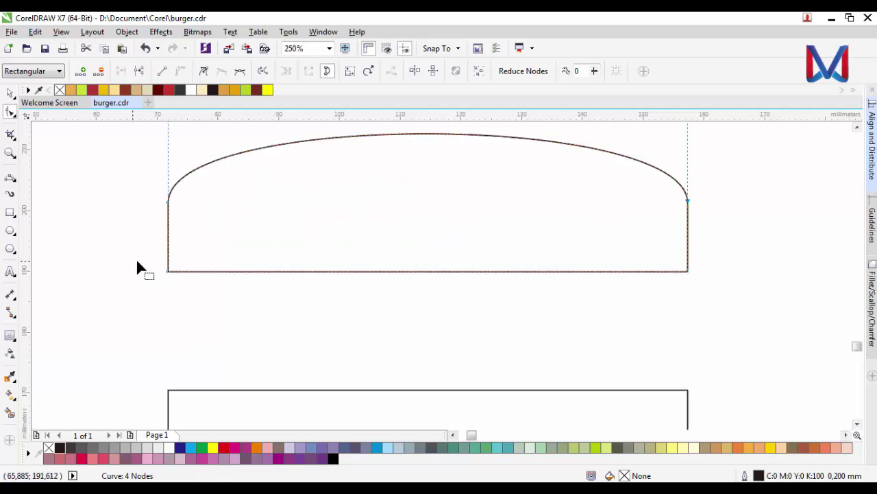
drag(721, 289, 688, 233)
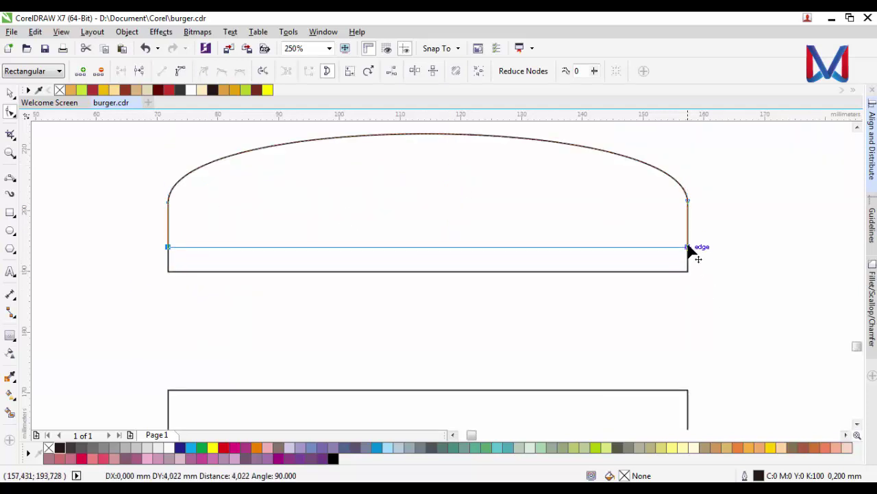
scroll(641, 309, down, 2)
click(404, 256)
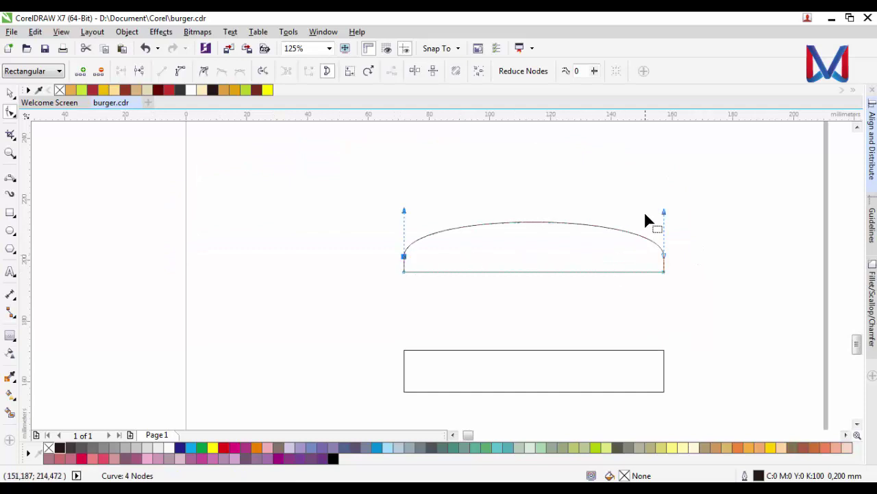
scroll(646, 214, up, 2)
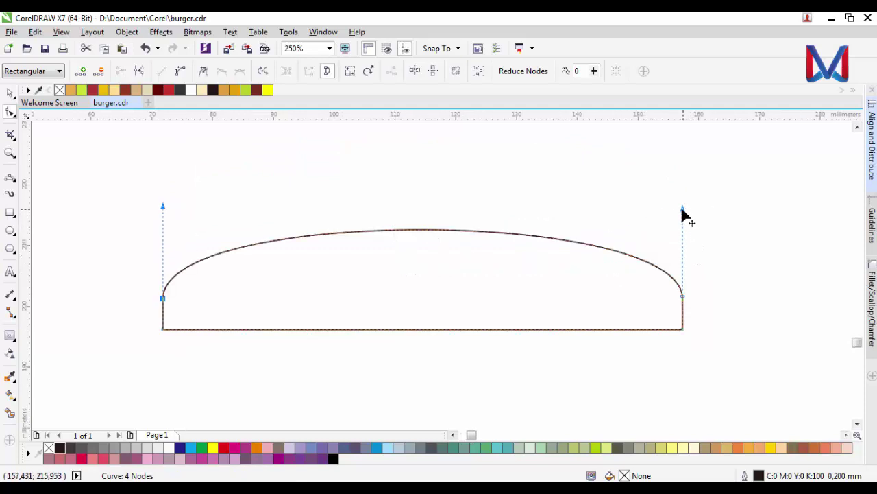
drag(687, 208, 683, 127)
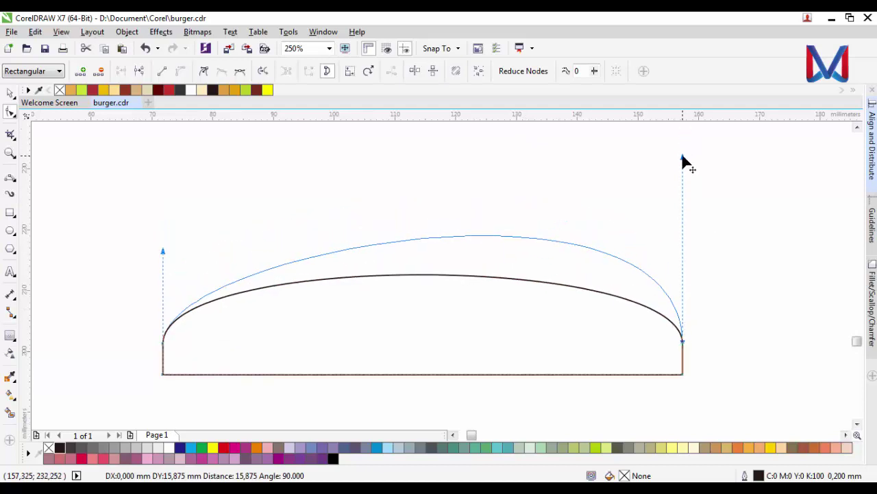
drag(683, 122, 683, 157)
- Add a horizontal guideline above the shape and raise the dome's left side to match
drag(356, 115, 358, 154)
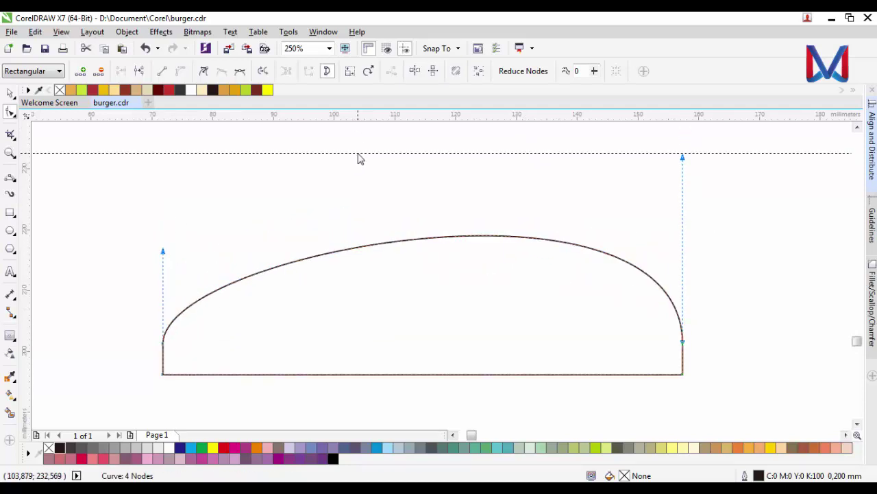
click(164, 341)
drag(163, 252, 162, 160)
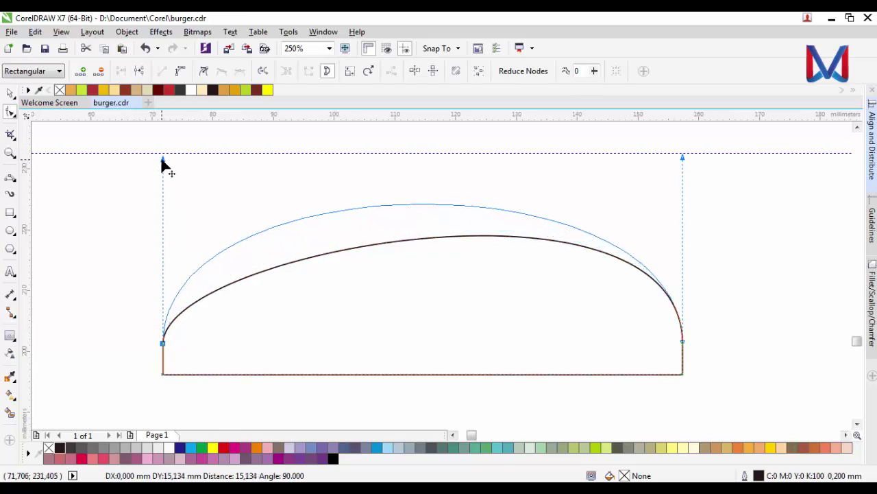
drag(162, 160, 163, 162)
scroll(293, 262, down, 2)
scroll(298, 258, up, 1)
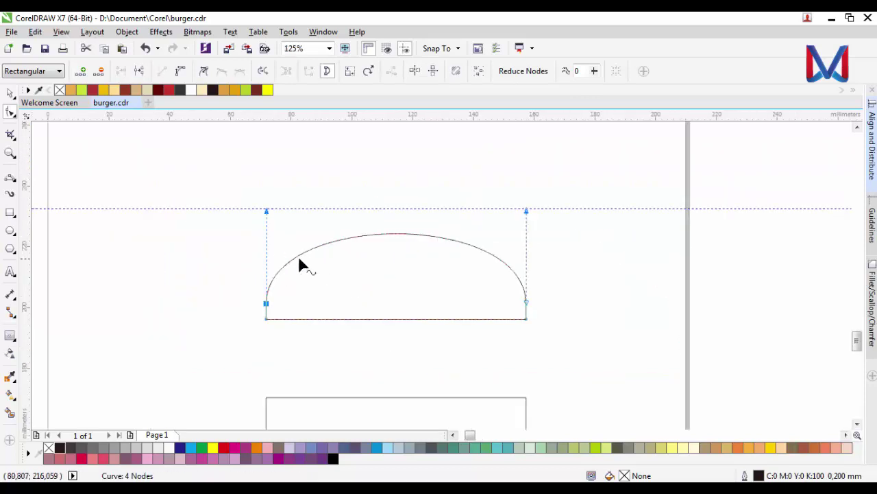
scroll(506, 288, up, 1)
scroll(566, 306, down, 1)
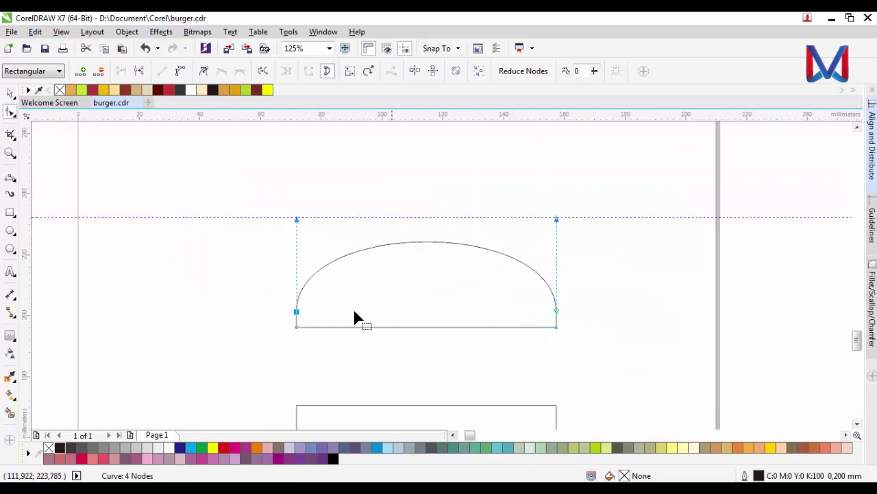
click(431, 241)
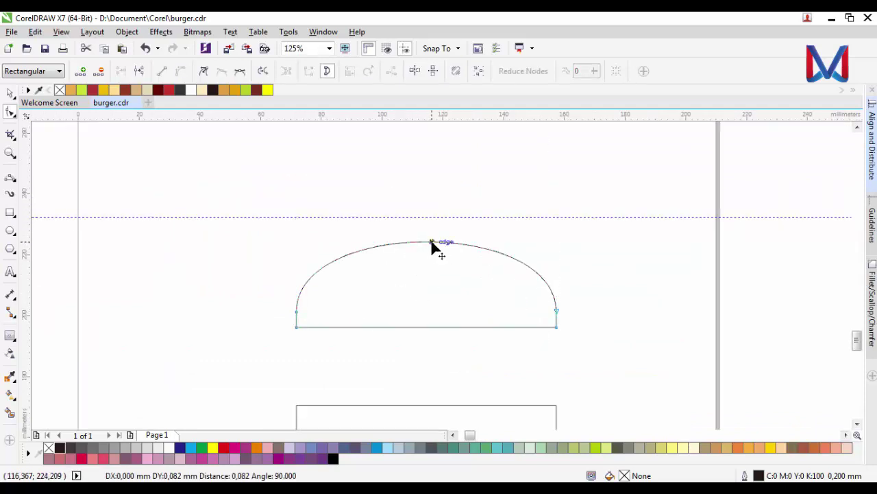
scroll(425, 248, up, 1)
- Round the lower rectangle's bottom corners with the Shape tool
click(10, 92)
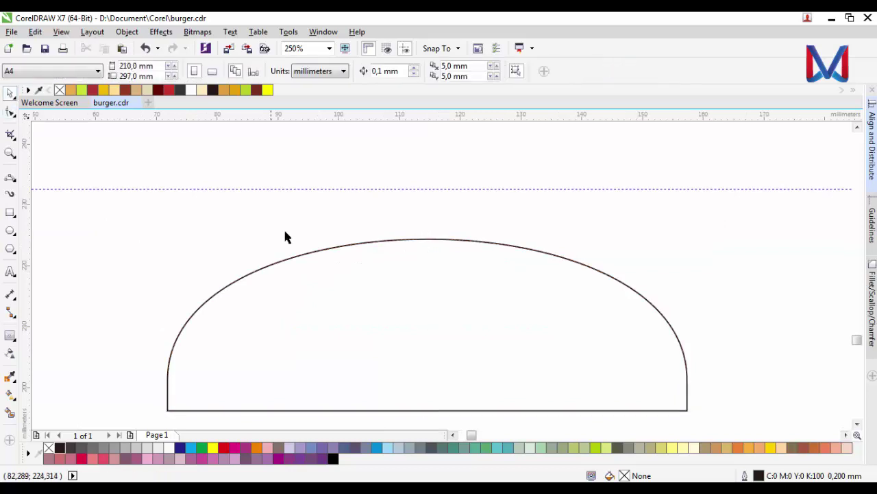
scroll(375, 292, down, 3)
click(366, 363)
scroll(366, 360, up, 2)
click(9, 113)
scroll(252, 375, up, 1)
scroll(206, 336, down, 1)
scroll(195, 342, up, 1)
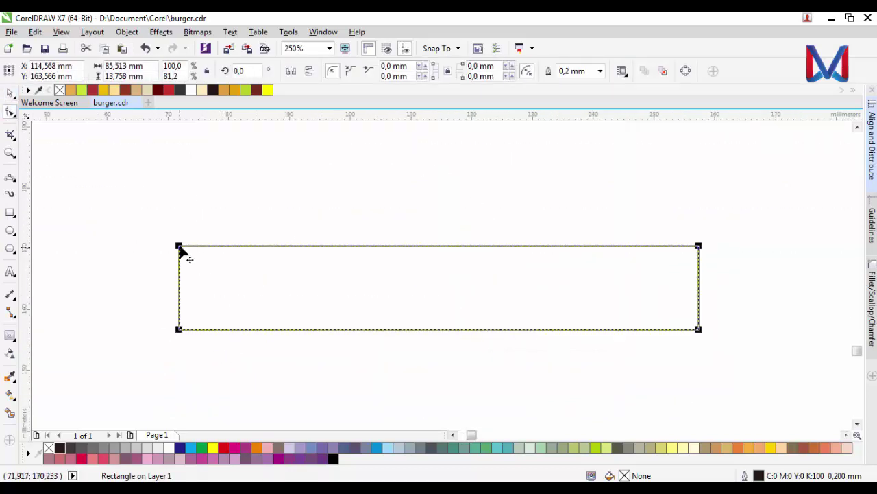
click(697, 251)
drag(696, 327, 669, 329)
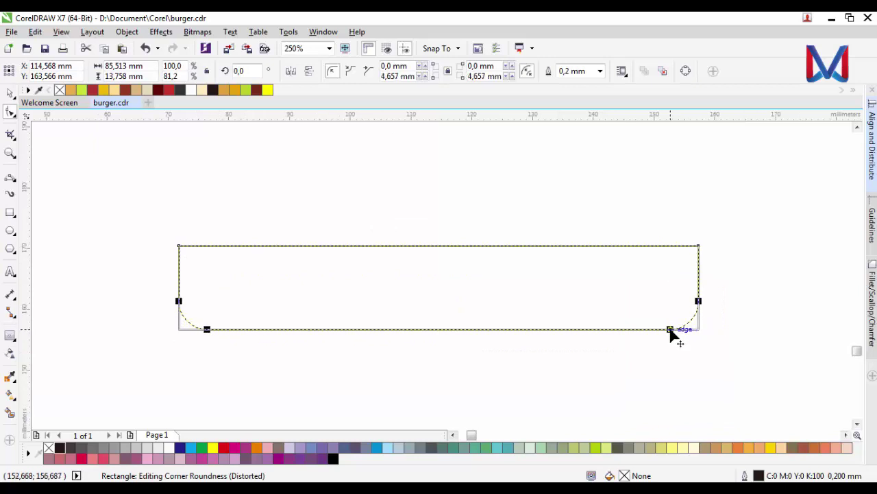
- Increase the lower rectangle's bottom corner rounding to 6.138 mm
click(11, 94)
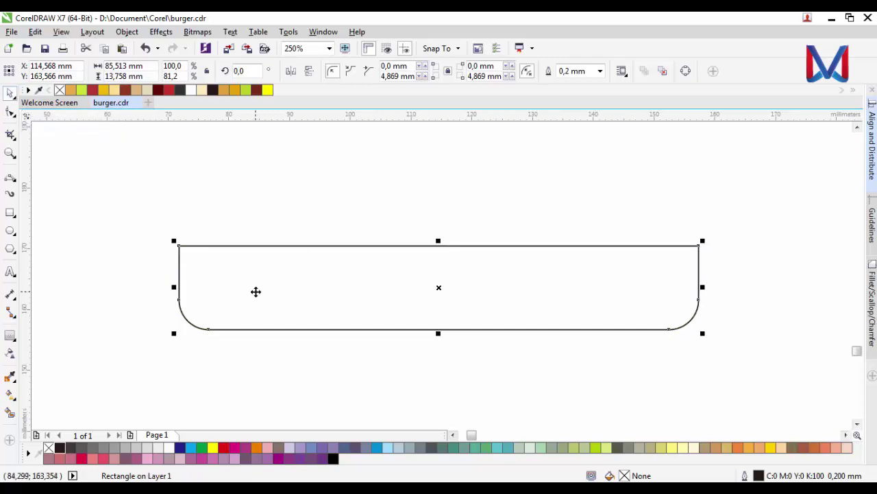
click(15, 116)
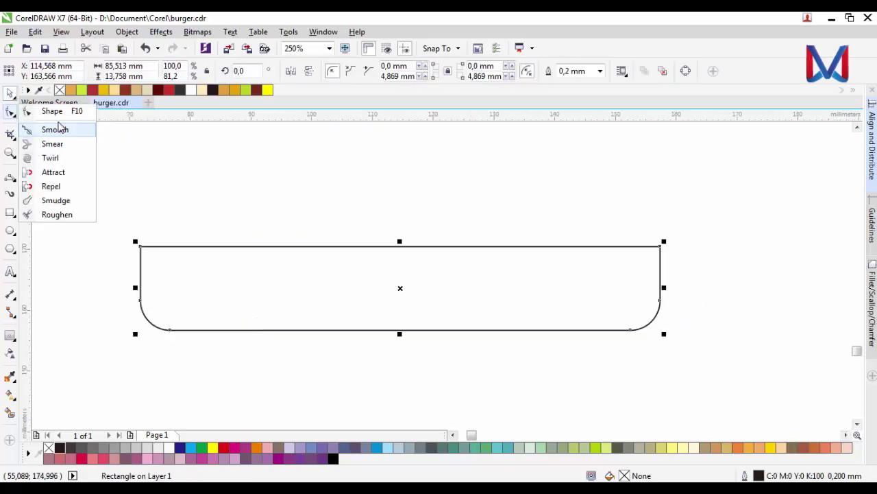
click(43, 111)
drag(170, 330, 178, 331)
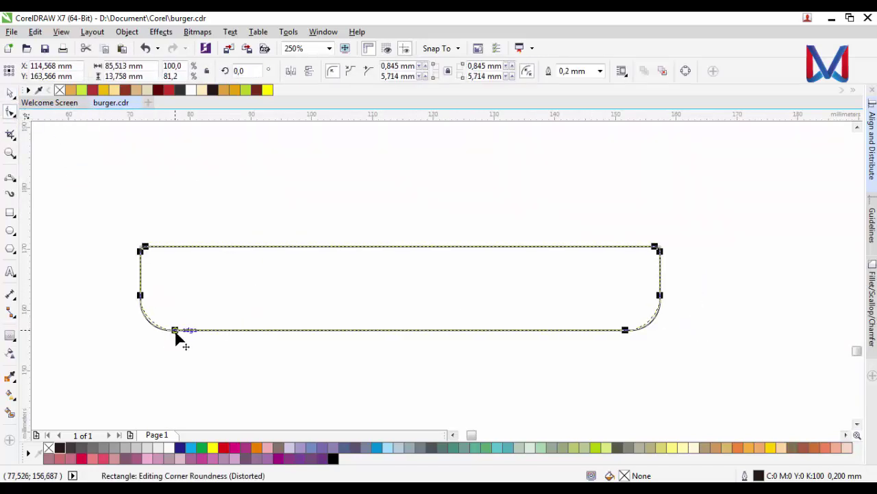
click(10, 93)
scroll(298, 251, down, 3)
click(300, 252)
scroll(299, 252, up, 2)
- Select the top bun and open the Fillet/Scallop/Chamfer docker
click(291, 265)
scroll(309, 272, up, 2)
scroll(309, 273, up, 1)
scroll(353, 280, down, 3)
scroll(336, 262, down, 2)
click(336, 262)
scroll(336, 261, up, 2)
click(325, 187)
scroll(329, 331, down, 2)
click(329, 331)
scroll(309, 337, up, 2)
click(349, 252)
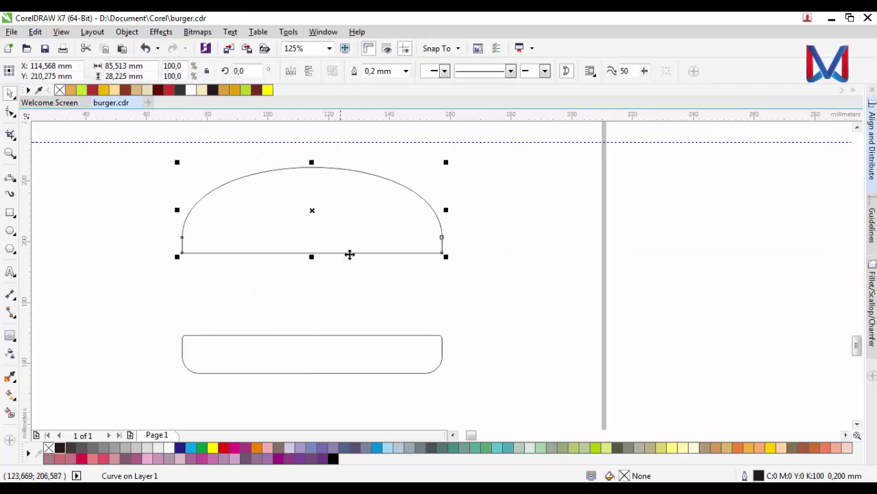
scroll(364, 235, up, 2)
scroll(342, 216, down, 2)
scroll(343, 216, down, 1)
click(873, 348)
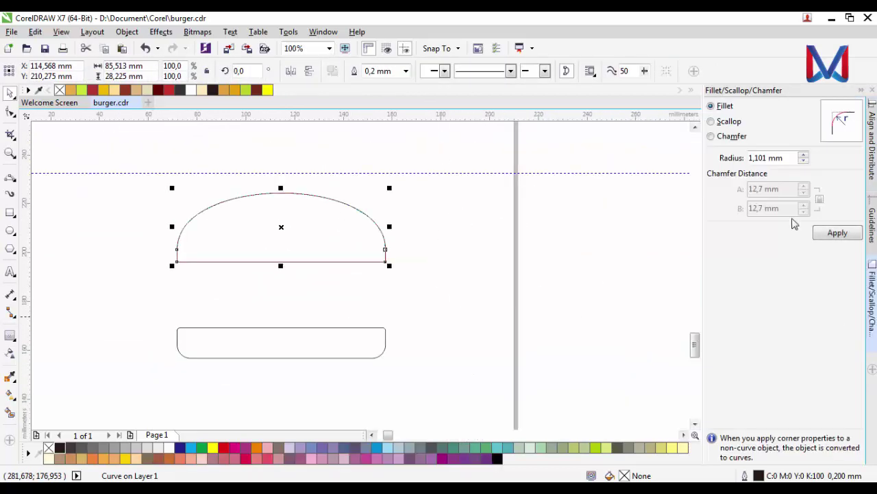
scroll(505, 316, up, 2)
scroll(505, 316, up, 1)
click(805, 154)
click(804, 155)
click(837, 233)
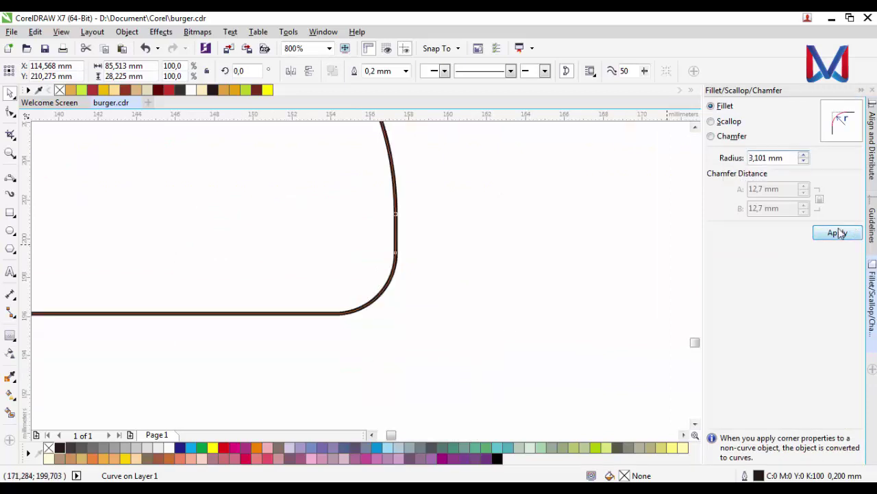
scroll(541, 340, down, 3)
scroll(480, 334, up, 1)
scroll(384, 331, down, 1)
scroll(267, 329, up, 3)
scroll(277, 234, down, 3)
scroll(374, 163, down, 1)
scroll(354, 146, up, 1)
scroll(358, 183, up, 1)
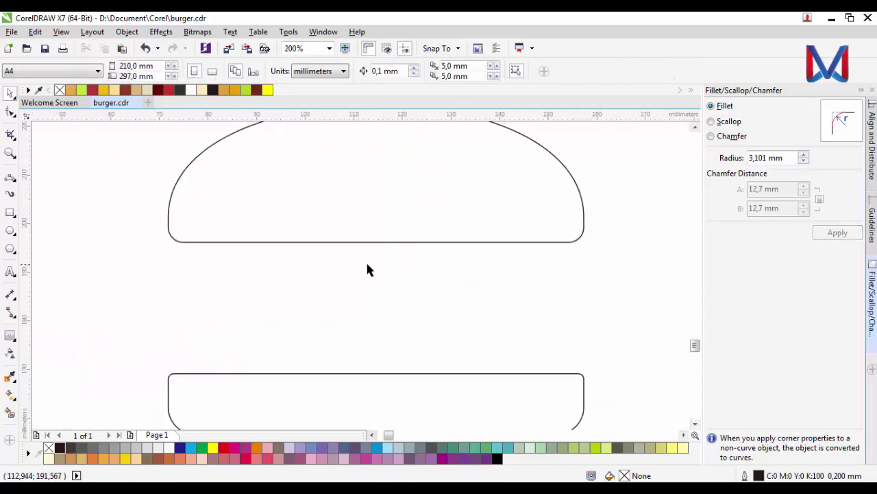
scroll(120, 257, down, 1)
scroll(486, 310, up, 3)
scroll(486, 310, down, 3)
click(315, 346)
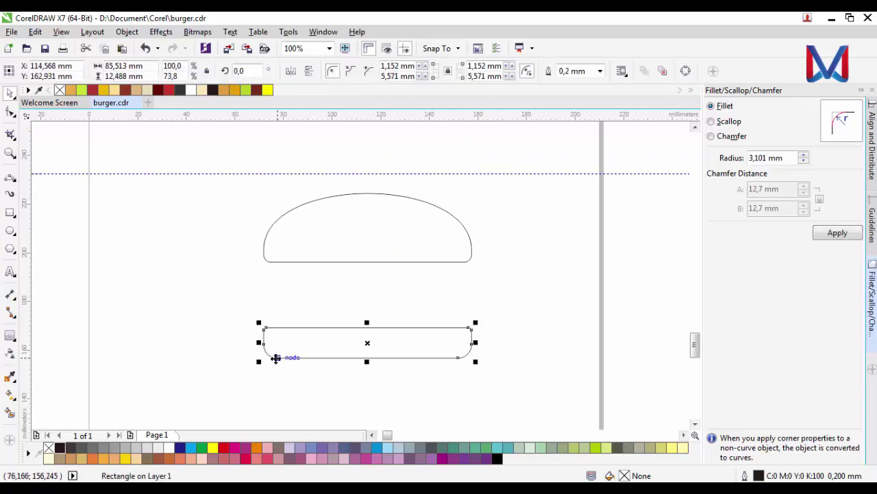
scroll(274, 359, up, 2)
scroll(284, 317, down, 2)
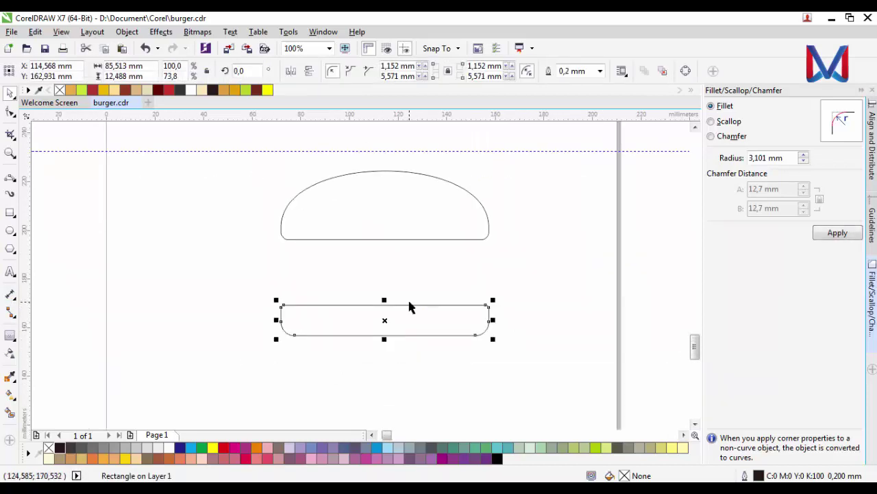
scroll(409, 307, up, 2)
scroll(345, 267, down, 2)
click(155, 189)
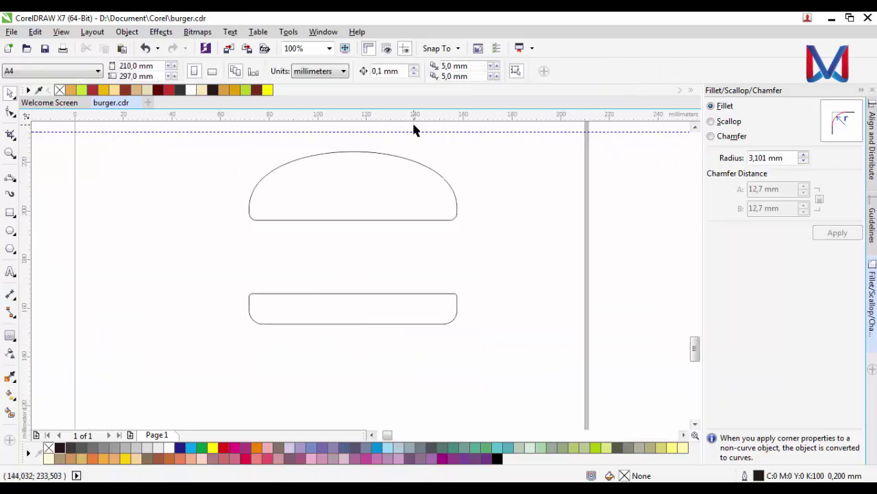
scroll(345, 255, up, 2)
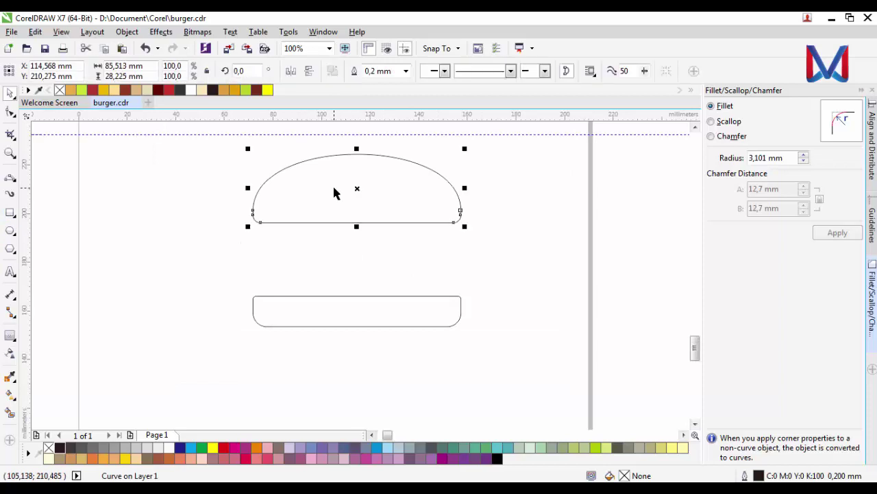
scroll(337, 192, up, 2)
click(458, 337)
scroll(165, 220, down, 2)
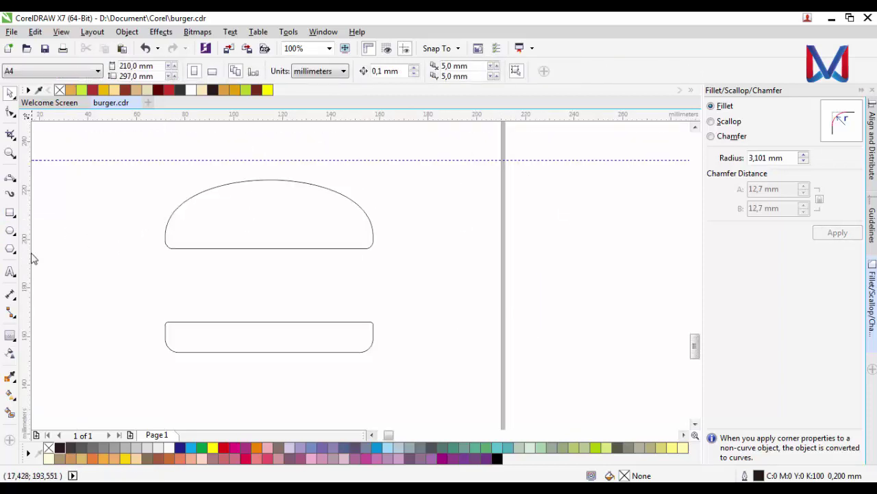
- Add a vertical guideline at the buns' left edge
drag(156, 258, 164, 260)
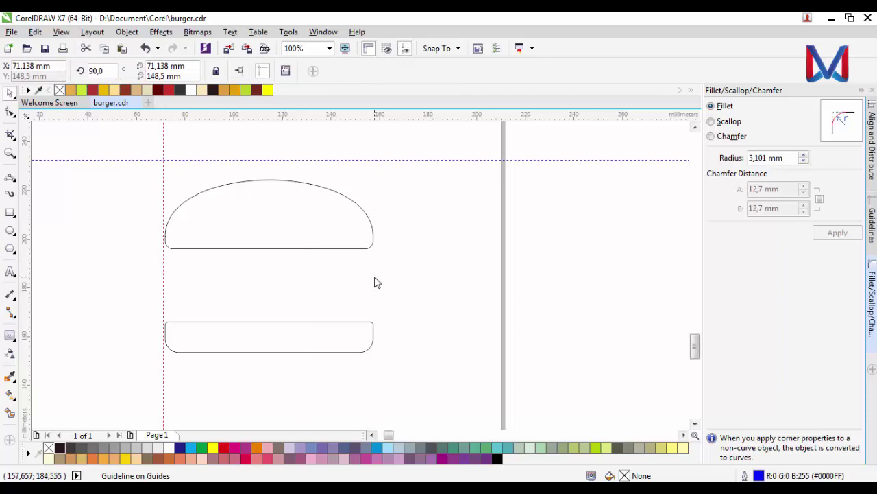
click(404, 278)
scroll(333, 249, up, 2)
scroll(432, 266, down, 4)
scroll(482, 241, up, 2)
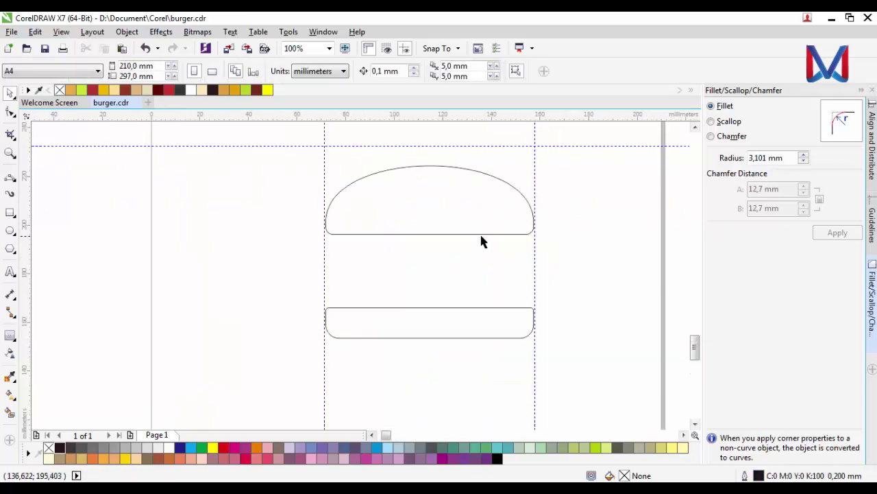
scroll(481, 241, up, 2)
scroll(403, 229, down, 2)
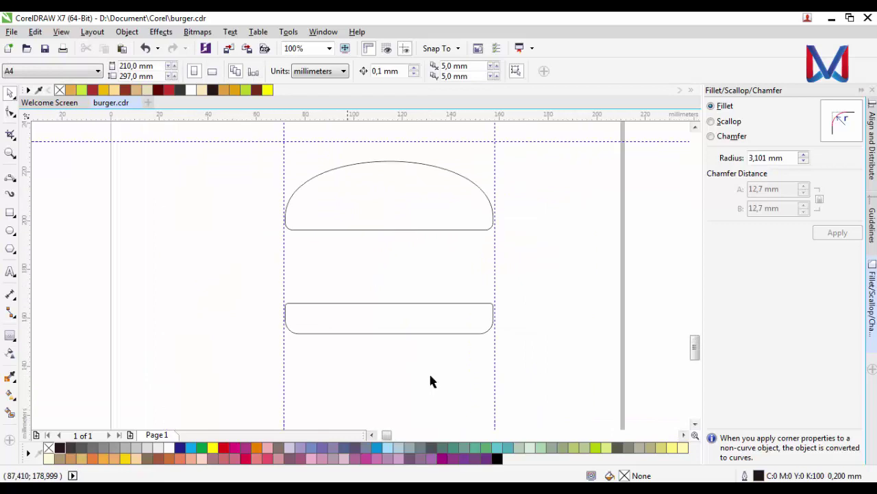
- Fill the top bun with golden orange (R224 G160 B56)
click(388, 333)
click(442, 247)
scroll(409, 198, up, 2)
scroll(353, 220, down, 2)
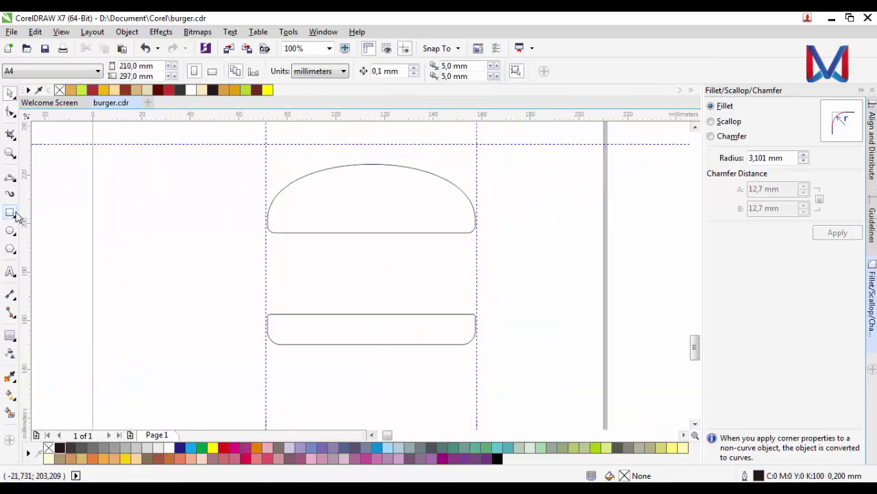
click(399, 203)
scroll(405, 197, up, 2)
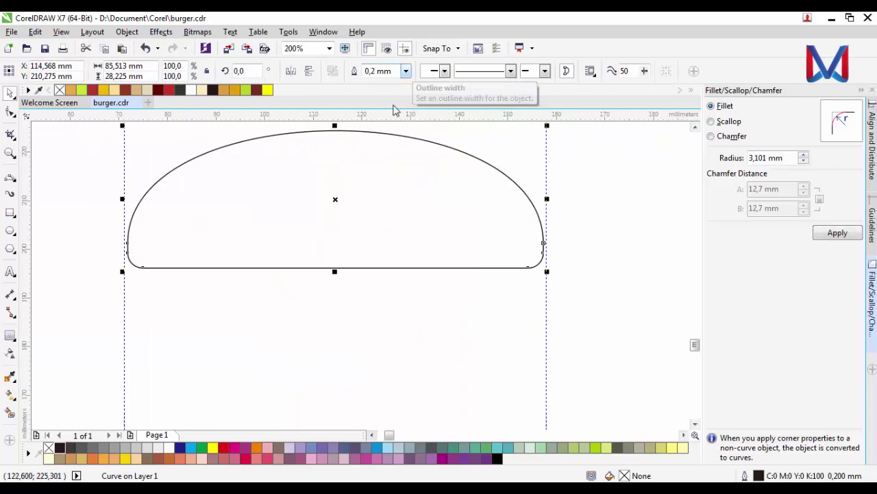
click(328, 198)
scroll(320, 205, down, 2)
scroll(316, 197, up, 2)
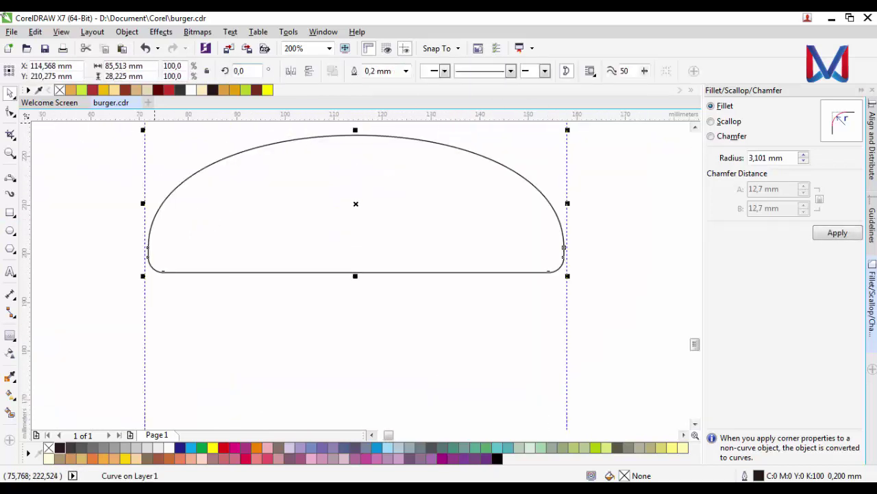
click(224, 90)
- Fill the bottom bun the same orange and remove both buns' outlines
scroll(354, 286, down, 2)
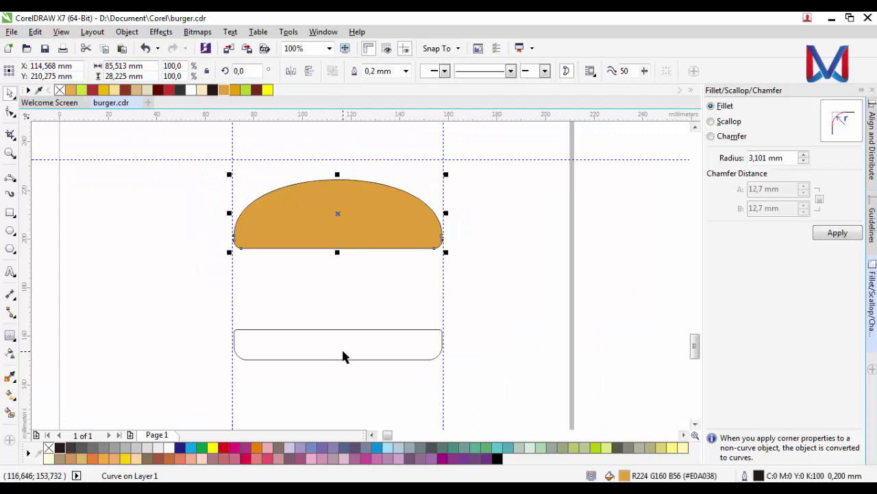
shift+click(343, 355)
click(226, 90)
key(Escape)
key(Tab)
shift+click(360, 216)
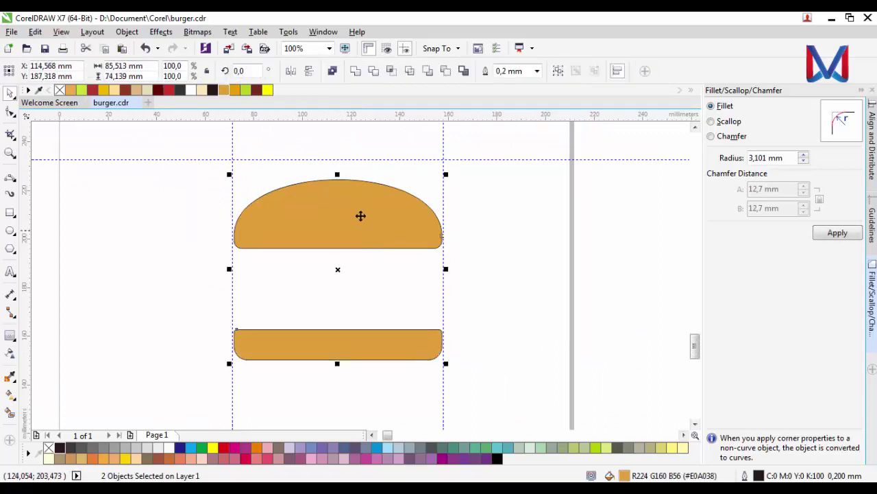
right_click(60, 92)
- Add a black outside contour, 1.552 mm thick, around the top bun
click(284, 240)
scroll(354, 239, up, 2)
scroll(354, 239, down, 2)
click(10, 336)
scroll(333, 264, up, 1)
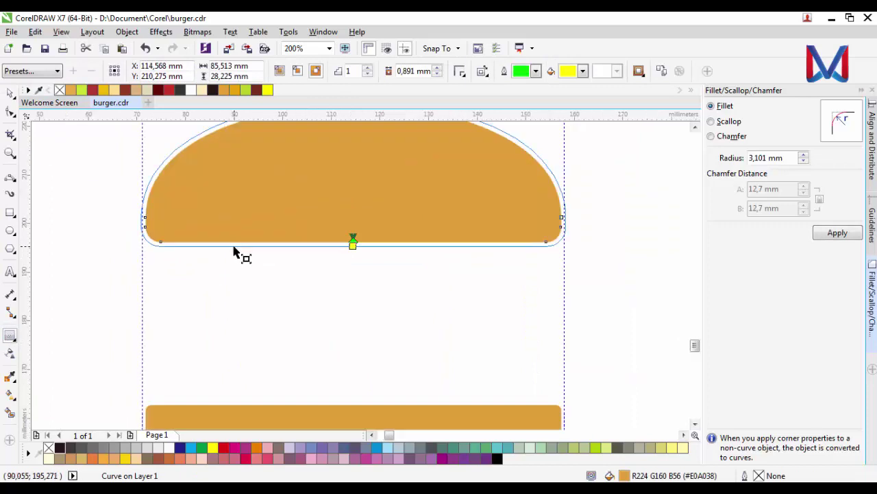
drag(235, 255, 234, 255)
click(606, 71)
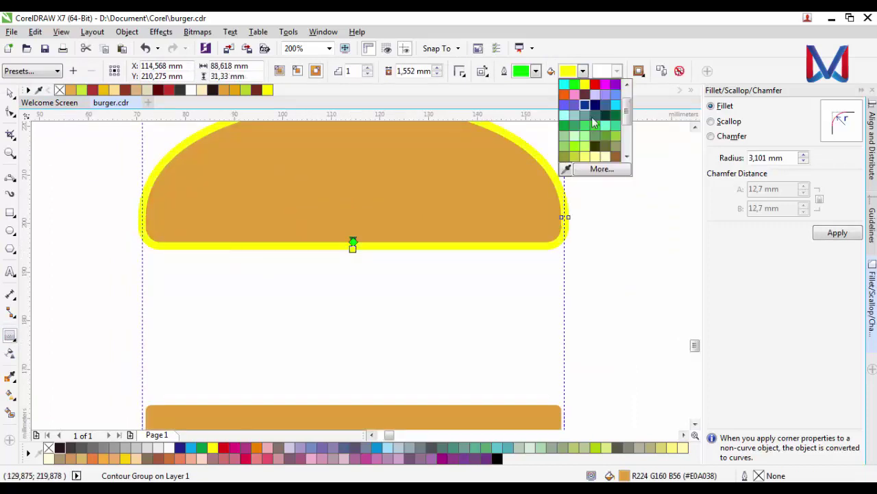
click(563, 84)
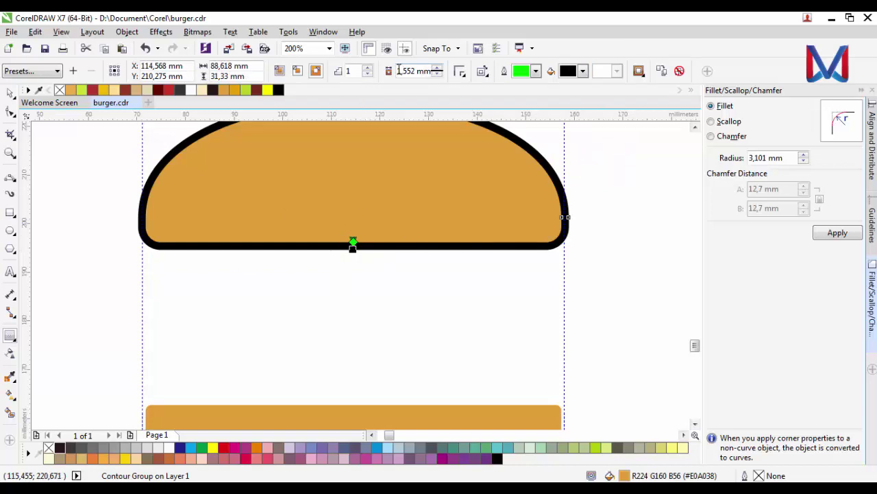
drag(399, 70, 414, 74)
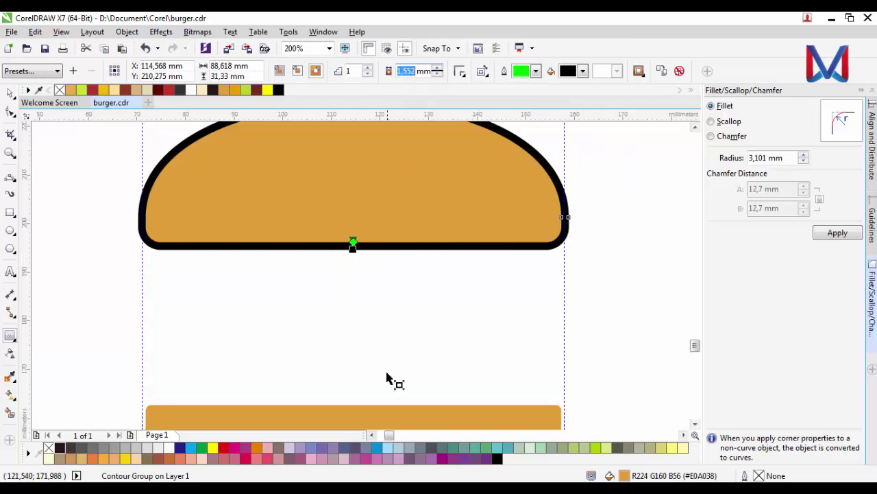
- Give the bottom bun the same black outside contour
click(398, 422)
key(F3)
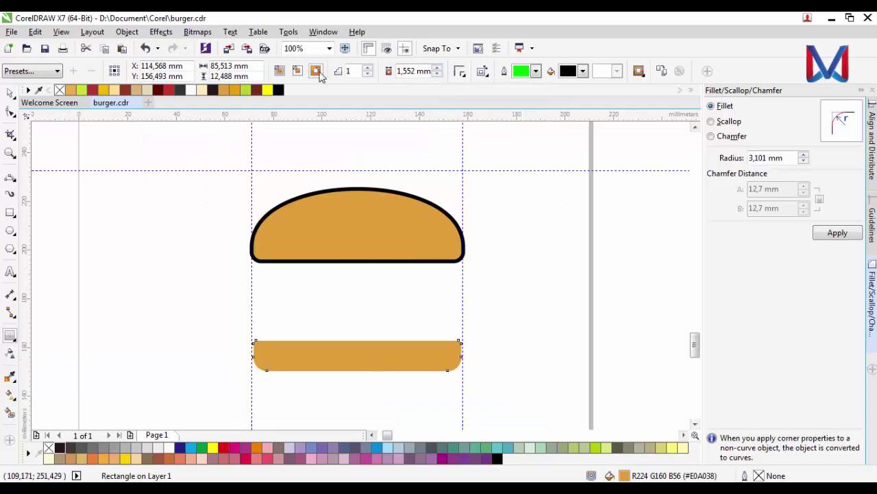
click(317, 72)
click(11, 92)
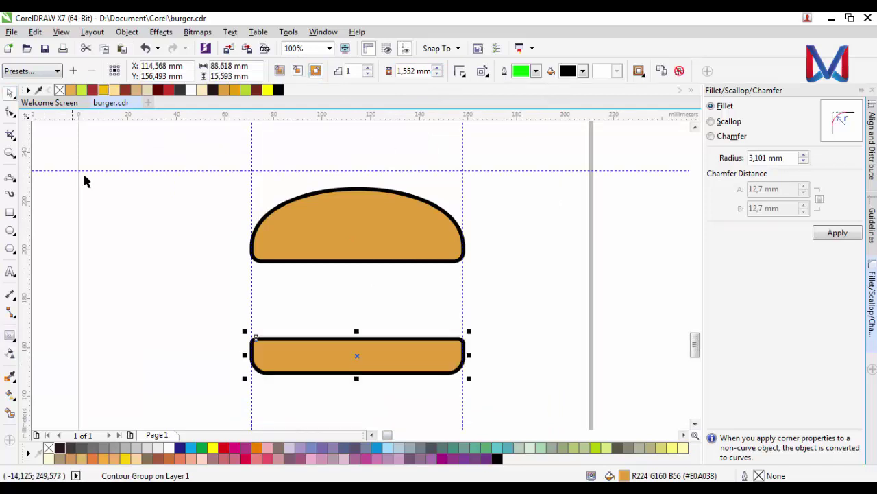
click(84, 177)
- Nudge the bottom bun down slightly
scroll(337, 270, down, 1)
scroll(338, 246, up, 1)
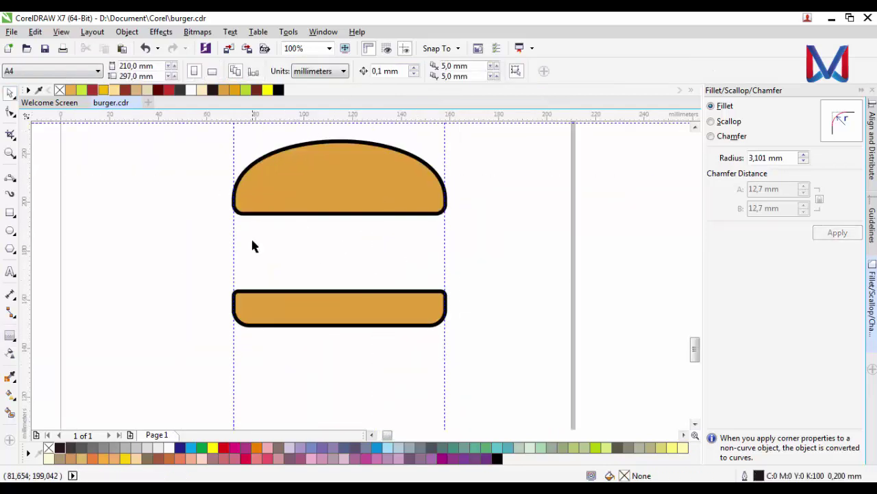
click(312, 292)
key(Down)
key(Down)
key(Down)
key(Escape)
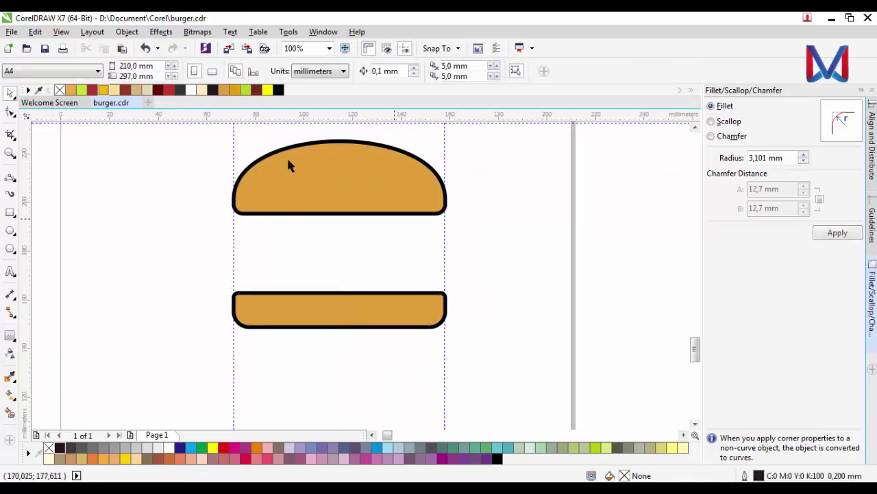
- Draw a small narrow cream seed ellipse without outline and place it on the top bun
click(10, 231)
drag(145, 232, 156, 257)
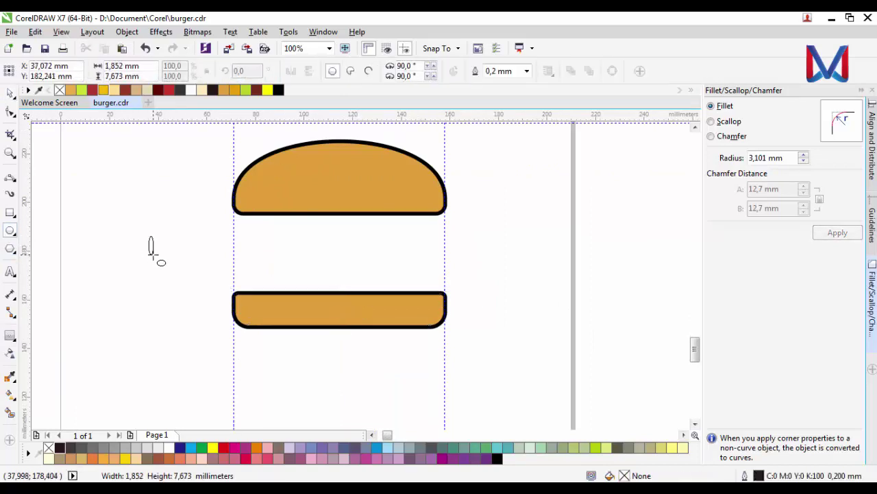
key(space)
click(117, 92)
right_click(60, 90)
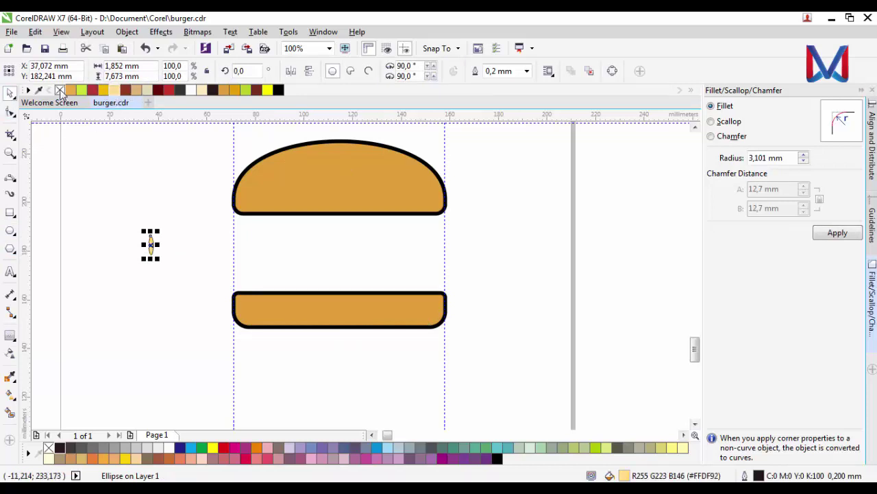
drag(146, 245, 272, 248)
click(272, 248)
- Try tilting and shrinking the seed, then undo those changes
scroll(328, 186, up, 2)
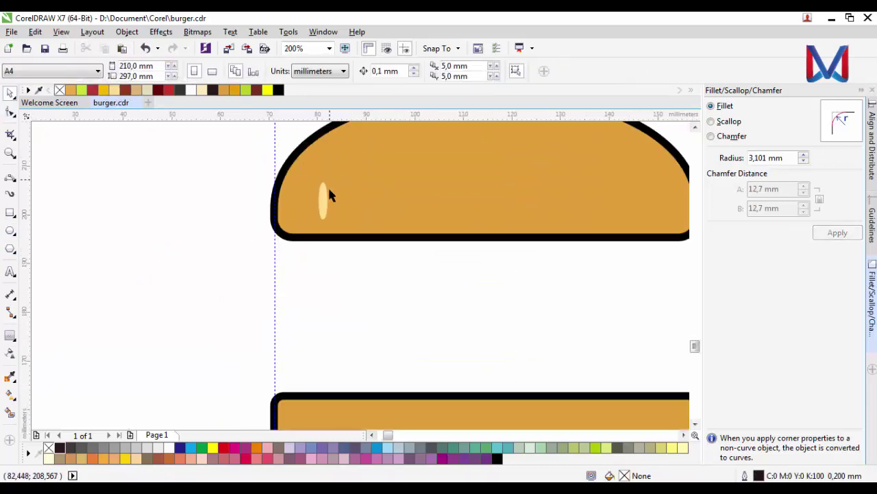
scroll(327, 196, up, 2)
click(317, 206)
drag(334, 172, 386, 177)
scroll(328, 189, up, 1)
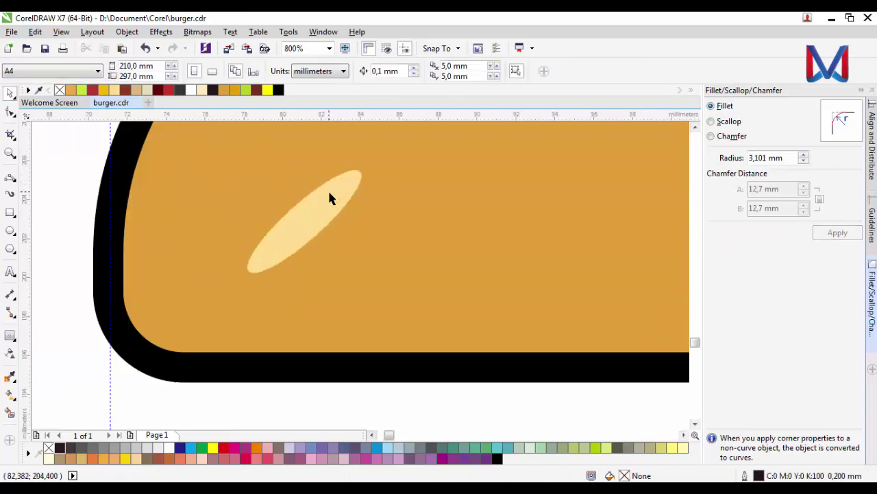
drag(239, 279, 285, 251)
scroll(312, 226, down, 2)
scroll(312, 226, up, 4)
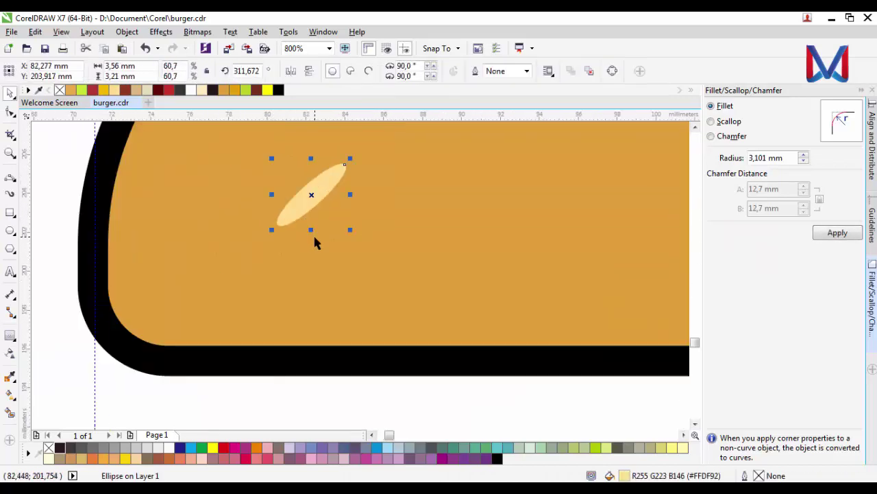
key(ctrl+z)
key(ctrl+z)
- Resize the seed into a smaller, shorter oval
drag(310, 214, 326, 214)
drag(296, 292, 296, 247)
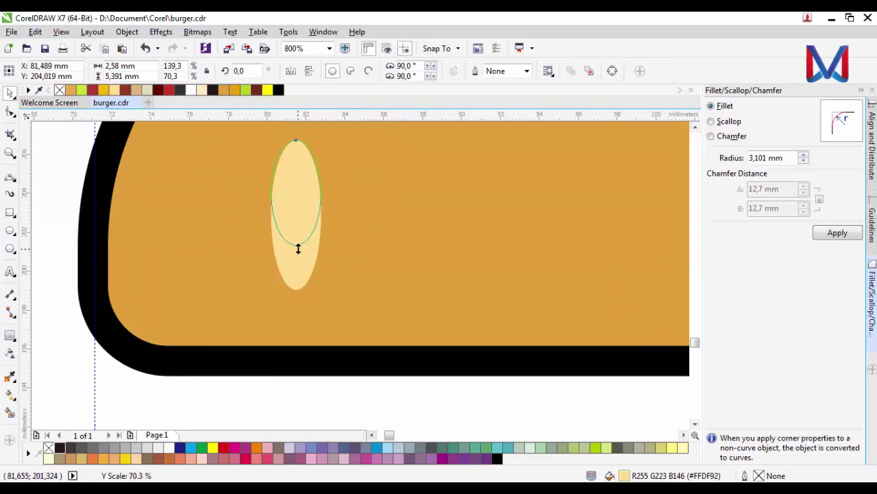
scroll(313, 254, down, 1)
scroll(307, 231, up, 1)
drag(315, 215, 307, 215)
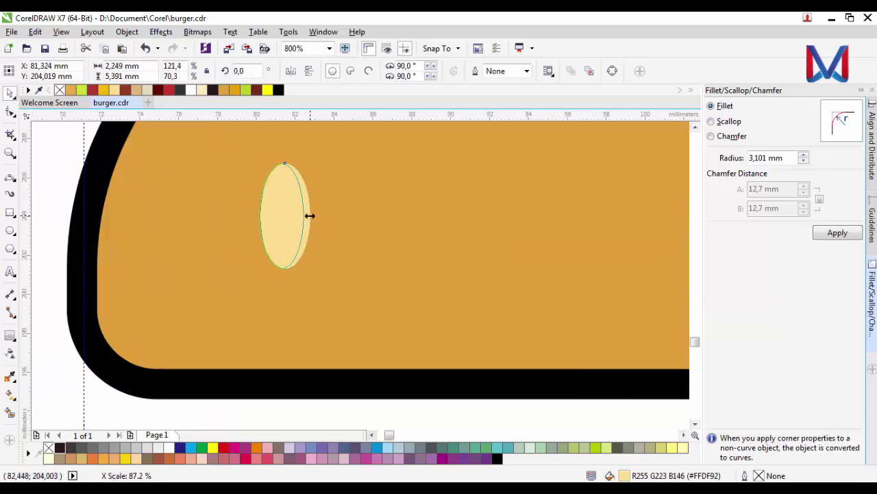
mouse_move(308, 274)
mouse_down()
mouse_move(304, 267)
mouse_move(314, 276)
mouse_up()
scroll(303, 266, down, 2)
scroll(305, 240, up, 2)
scroll(297, 256, up, 1)
scroll(319, 182, down, 1)
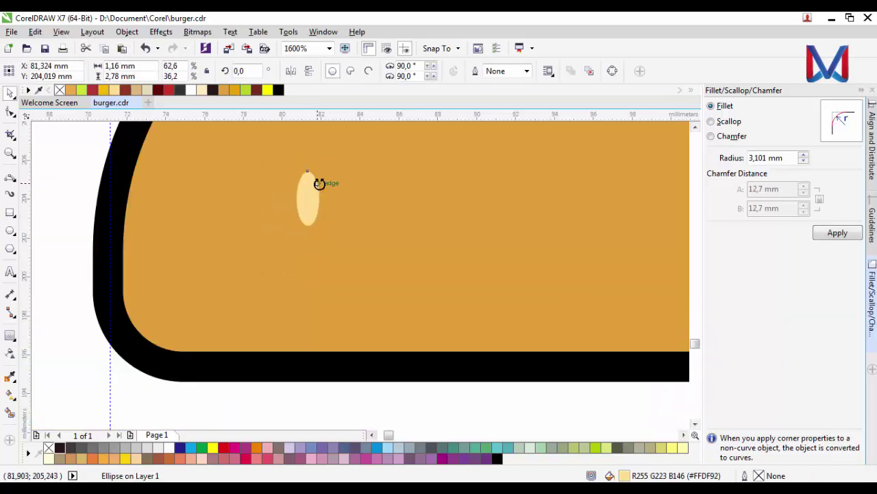
scroll(320, 183, down, 1)
- Tilt the seed oval sideways
click(314, 190)
drag(323, 172, 341, 184)
click(110, 245)
scroll(283, 210, up, 1)
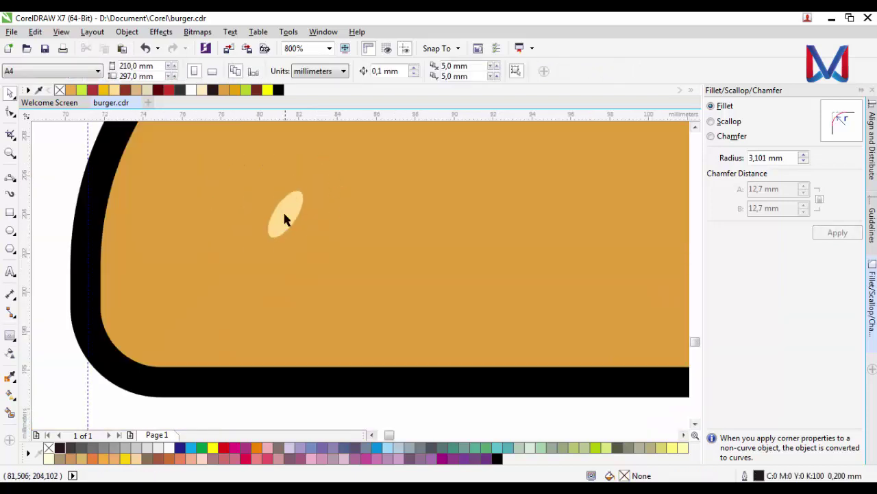
click(282, 210)
scroll(283, 219, down, 1)
- Drop copies of the tilted seed higher up and to the right
drag(280, 228, 294, 165)
scroll(293, 164, down, 2)
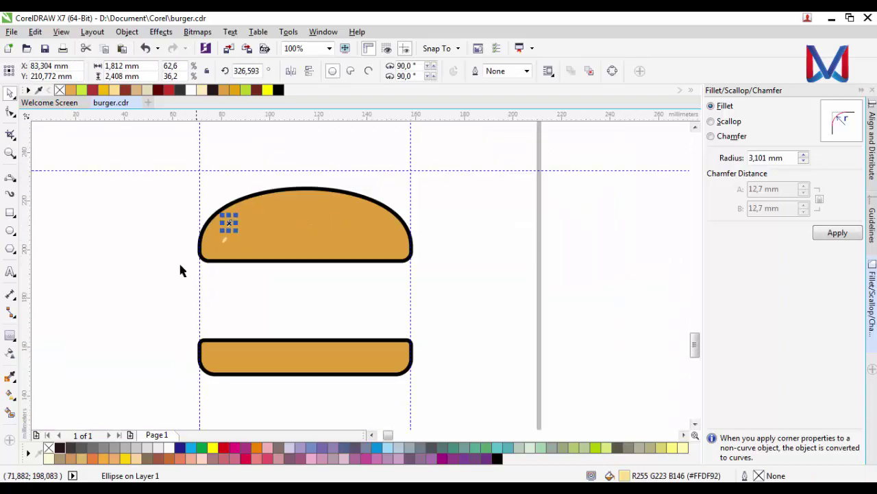
scroll(227, 220, up, 1)
click(224, 215)
scroll(226, 230, up, 1)
drag(225, 204, 290, 217)
scroll(232, 254, down, 1)
- Move a seed lower on the bun and drag copies of four seeds up-right
click(191, 308)
click(254, 236)
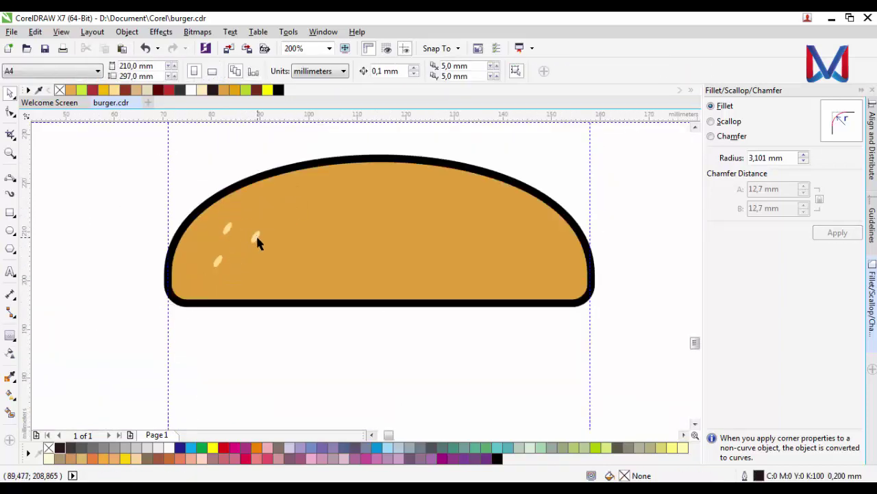
scroll(248, 251, up, 1)
mouse_move(261, 228)
mouse_down()
mouse_move(252, 294)
mouse_move(268, 304)
mouse_up()
scroll(252, 293, down, 1)
click(185, 346)
scroll(193, 288, up, 1)
scroll(196, 298, down, 1)
mouse_move(233, 249)
mouse_down()
mouse_move(307, 227)
mouse_move(298, 231)
mouse_up()
- Drop the four seed copies, then duplicate all eight seeds further right across the bun
click(115, 274)
scroll(199, 279, down, 1)
drag(180, 248, 343, 330)
scroll(302, 315, up, 1)
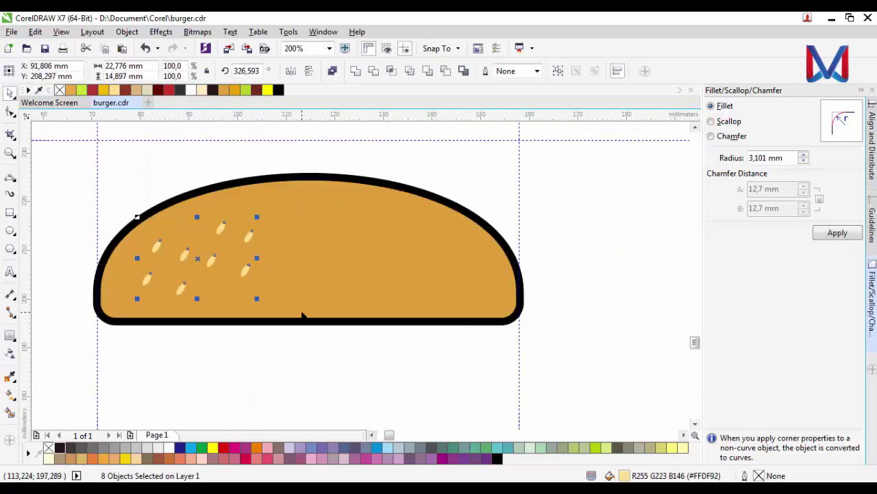
drag(247, 263, 386, 263)
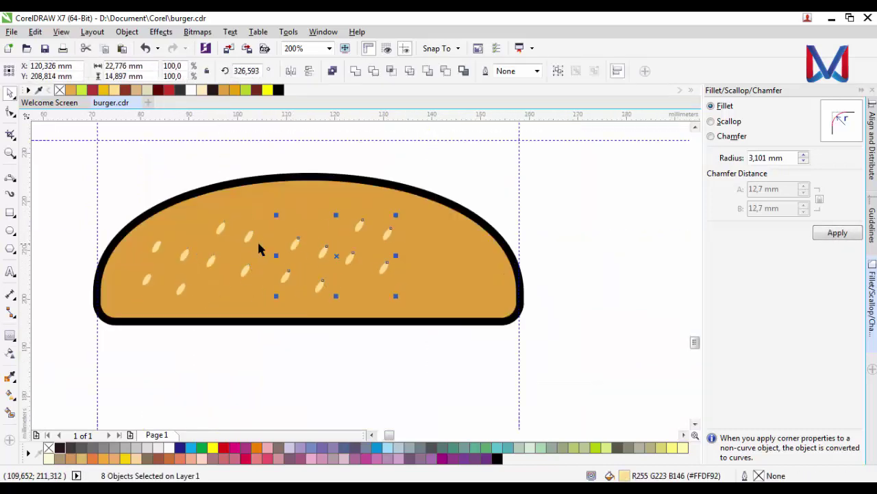
key(Escape)
- Reposition several seeds: shift two right and down, one higher, others down-left and up-right
click(413, 287)
shift+click(345, 267)
drag(411, 293, 440, 315)
drag(288, 255, 307, 211)
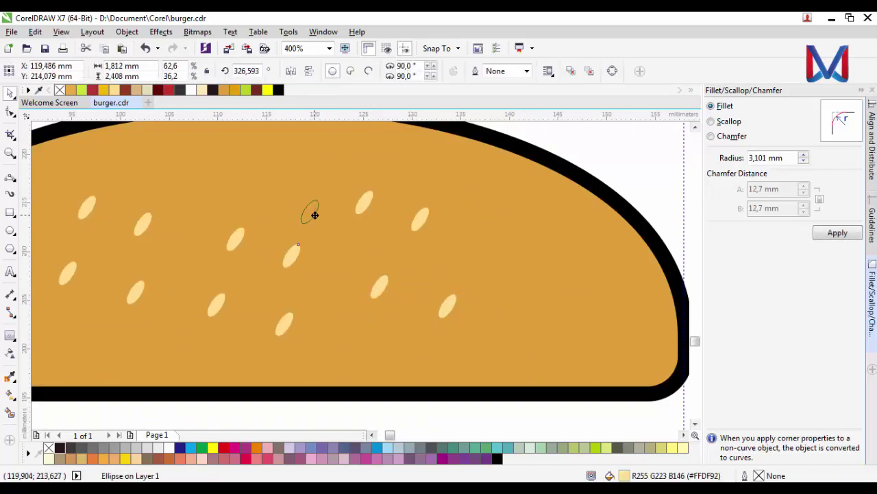
drag(223, 307, 188, 326)
drag(286, 322, 302, 297)
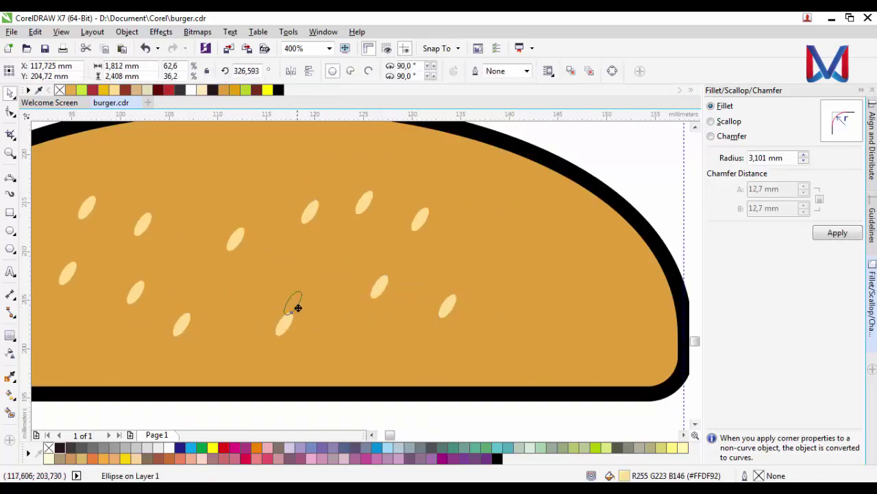
scroll(294, 329, down, 2)
- Stretch one seed downward and move two seeds to the top edge and an empty gap
click(215, 280)
drag(215, 284, 210, 306)
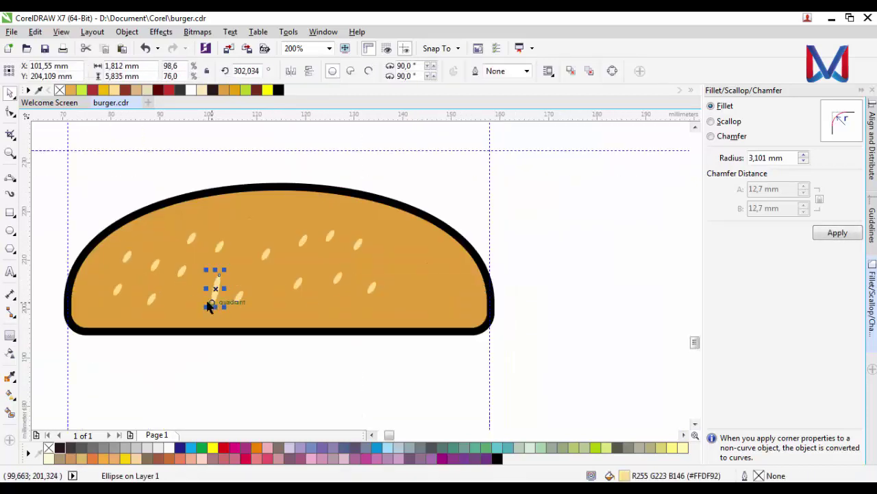
scroll(215, 282, up, 2)
drag(235, 204, 288, 168)
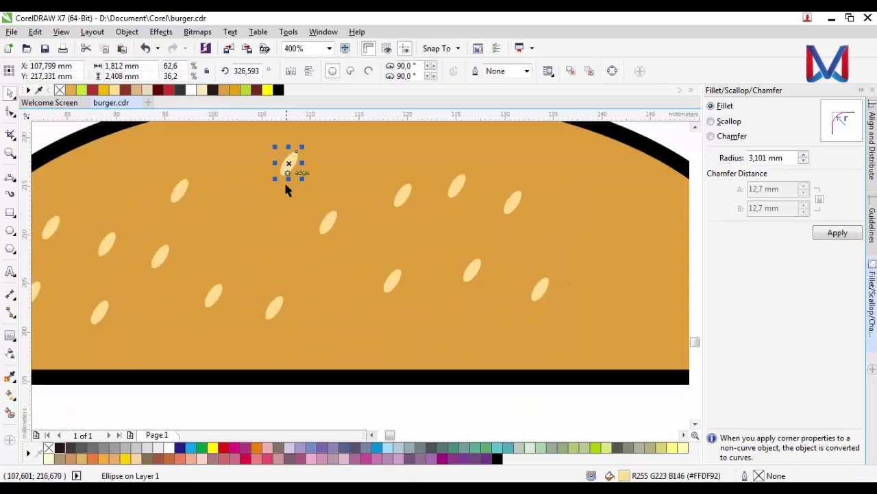
scroll(286, 186, down, 2)
drag(225, 221, 251, 207)
scroll(225, 225, down, 2)
scroll(199, 231, up, 2)
- Move a right-side seed left to spread the seeds more evenly
click(193, 244)
scroll(195, 245, down, 2)
key(Escape)
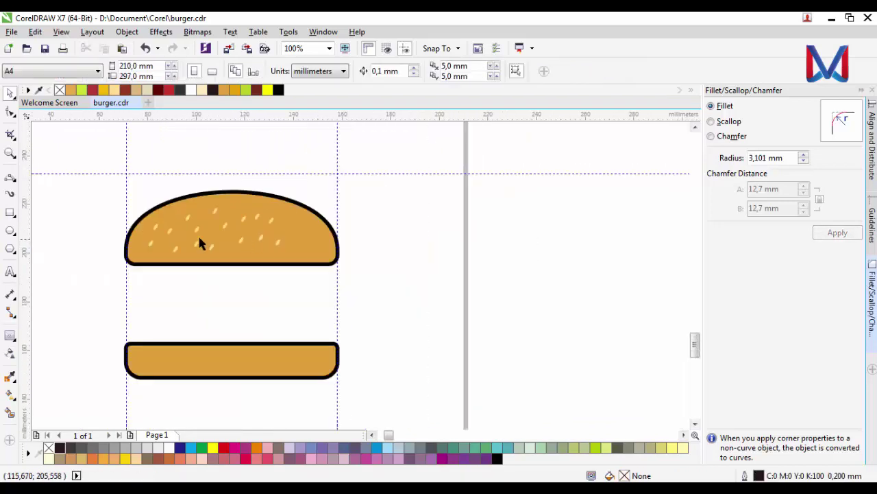
click(171, 236)
scroll(171, 235, down, 1)
scroll(171, 226, up, 1)
scroll(172, 223, up, 1)
key(Escape)
click(171, 247)
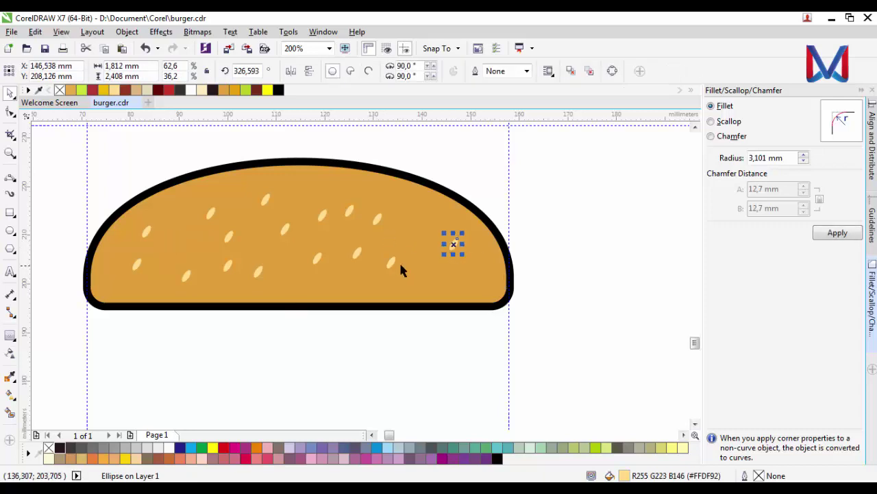
scroll(401, 270, up, 1)
drag(519, 222, 344, 257)
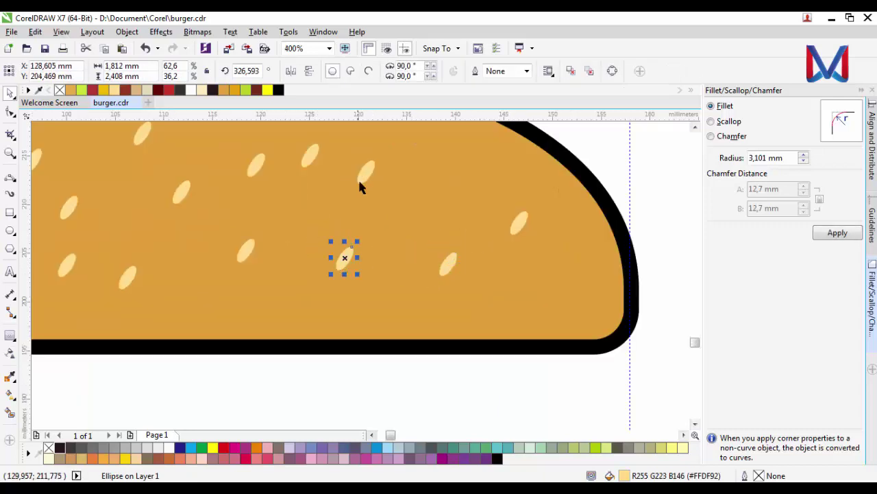
scroll(323, 265, down, 2)
scroll(329, 251, up, 1)
scroll(328, 248, up, 1)
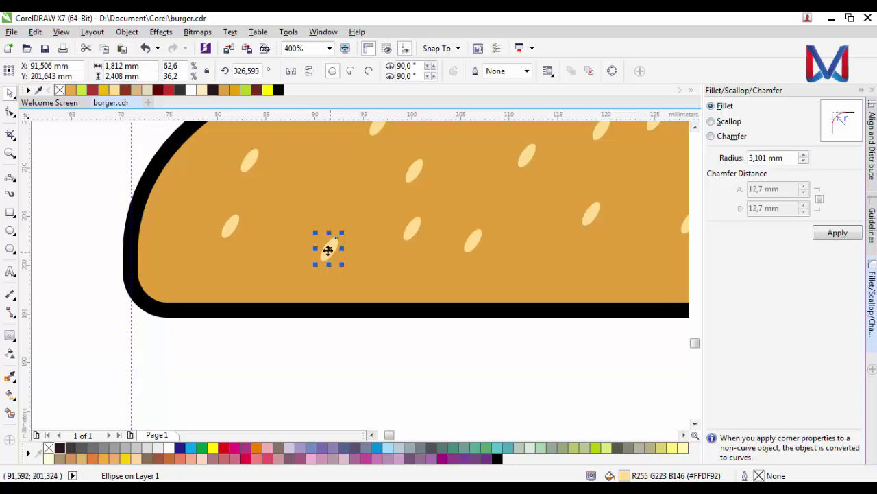
scroll(328, 250, down, 2)
click(325, 223)
- Move another seed up and to the right
scroll(400, 196, up, 1)
scroll(402, 171, down, 2)
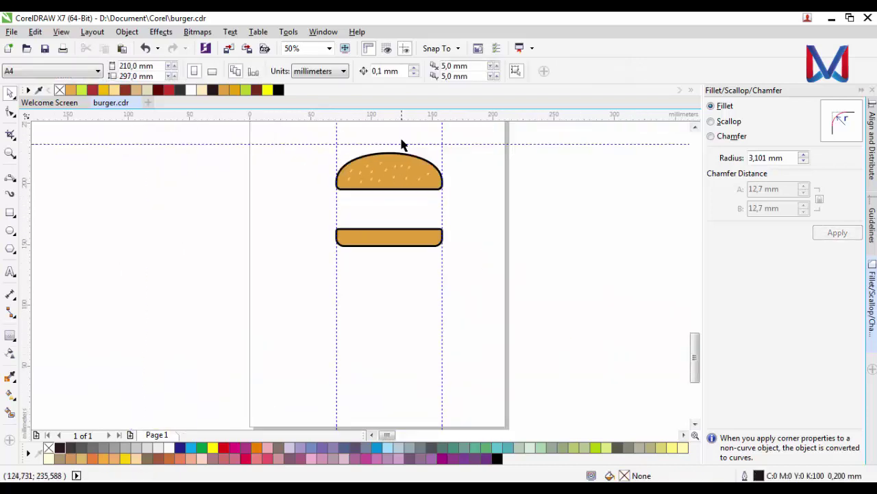
scroll(402, 178, up, 2)
click(405, 195)
drag(405, 195, 416, 177)
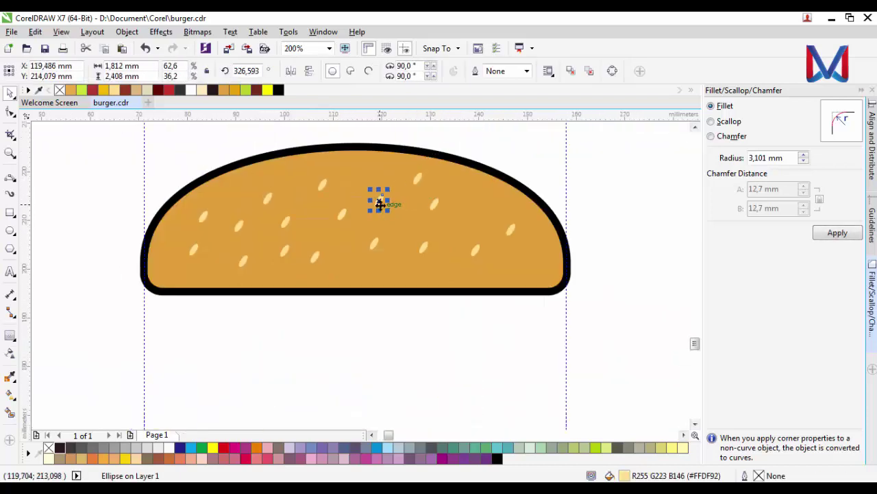
scroll(343, 197, down, 1)
click(461, 199)
scroll(456, 218, up, 1)
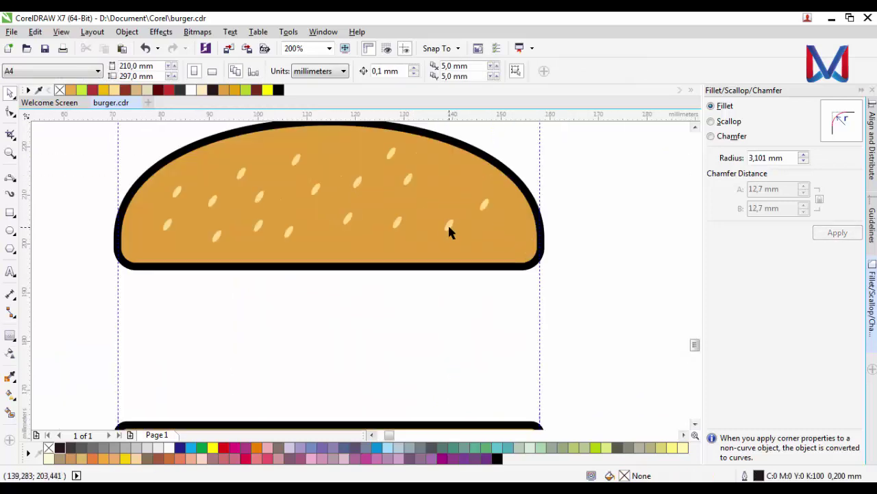
- Move a seed on the right upward on the bun
click(449, 232)
drag(451, 227, 437, 184)
scroll(458, 236, down, 1)
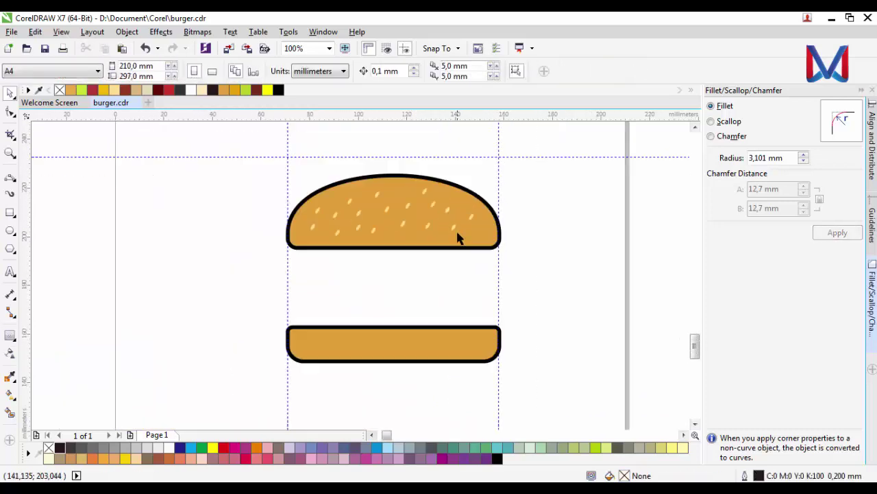
scroll(458, 236, down, 2)
scroll(405, 247, up, 2)
scroll(497, 187, down, 1)
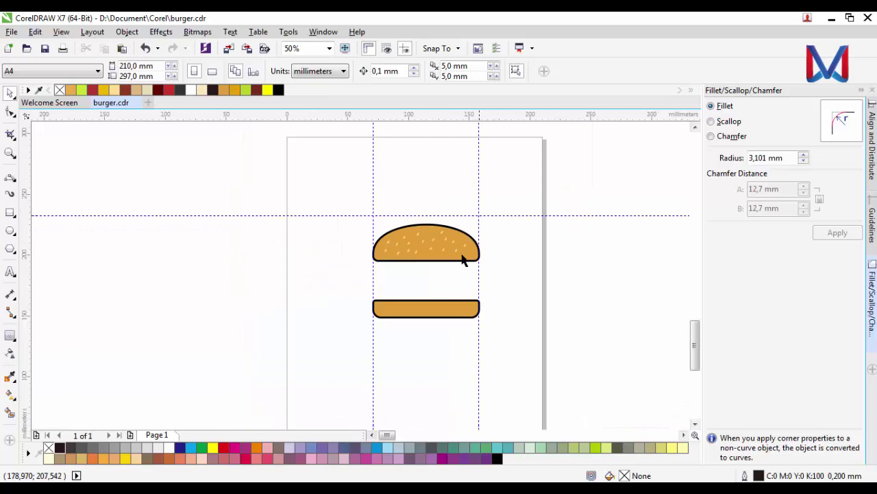
scroll(447, 257, up, 1)
scroll(383, 220, up, 1)
- Nudge one more seed near the bun top and clear the selection
click(385, 215)
scroll(387, 217, up, 1)
mouse_move(387, 217)
mouse_down()
mouse_move(361, 257)
mouse_move(397, 205)
mouse_up()
scroll(394, 226, down, 3)
click(375, 266)
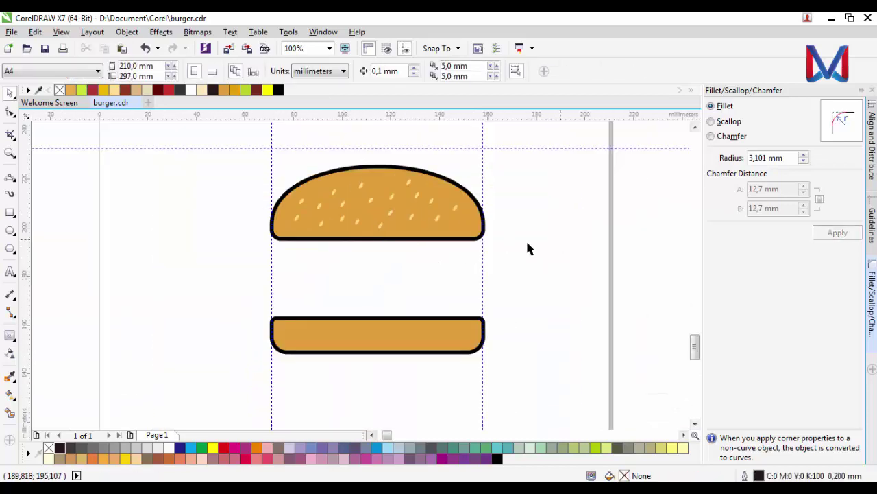
scroll(388, 237, up, 1)
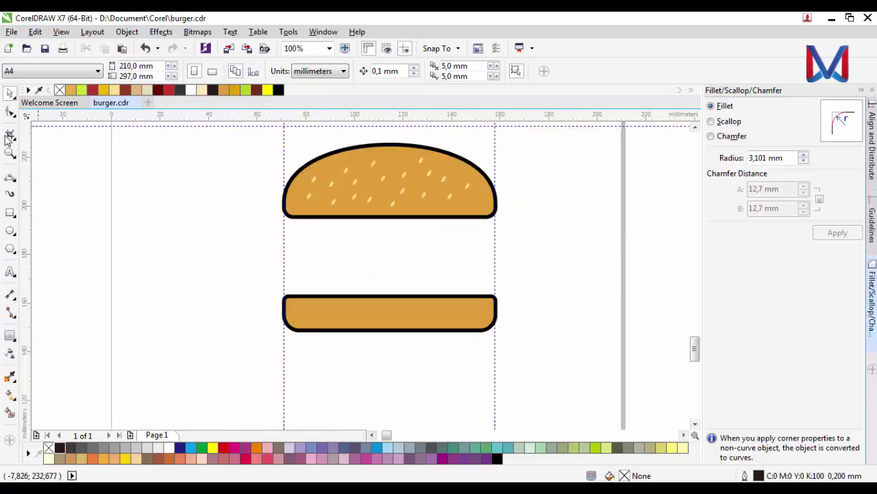
- Draw a long thin rectangle left of the burger and fill it gold
click(10, 213)
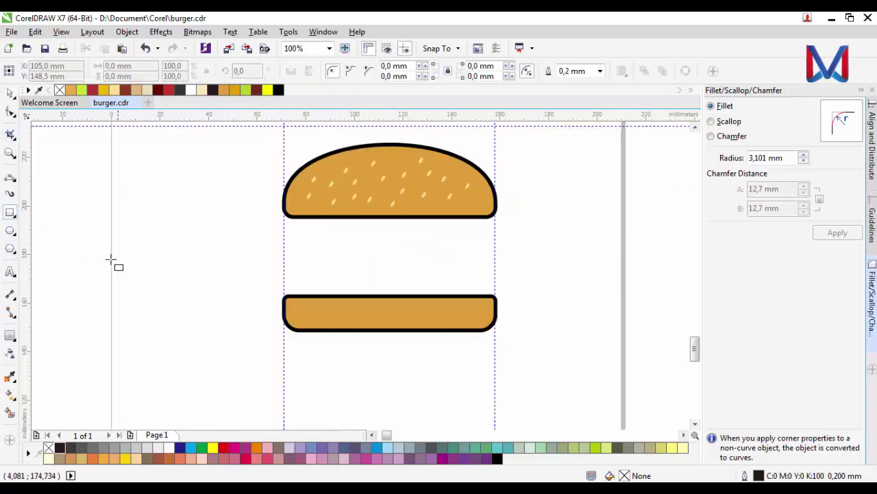
drag(118, 246, 245, 265)
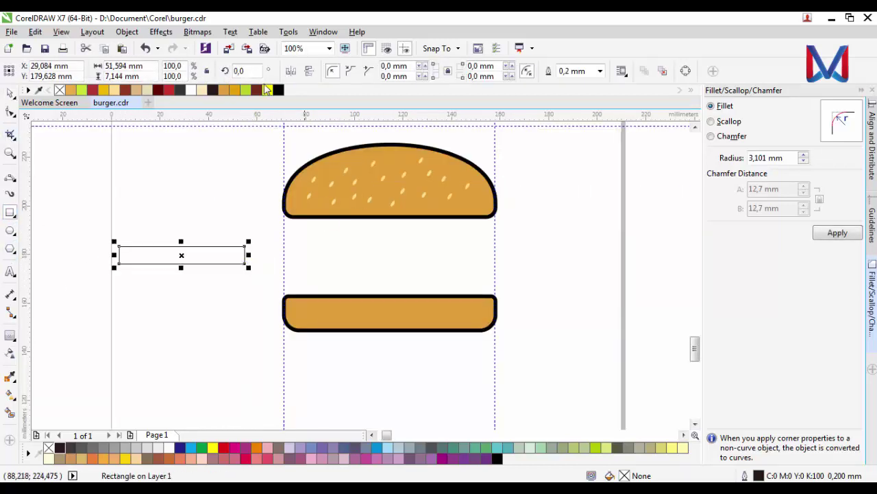
click(103, 90)
scroll(178, 274, up, 1)
scroll(329, 258, down, 1)
scroll(326, 248, up, 1)
- Begin rounding the rectangle's corners and make the bar thinner vertically
click(10, 93)
click(151, 256)
key(F10)
drag(316, 270, 323, 270)
key(space)
scroll(199, 275, up, 1)
drag(200, 266, 201, 244)
scroll(229, 251, down, 2)
scroll(308, 246, up, 1)
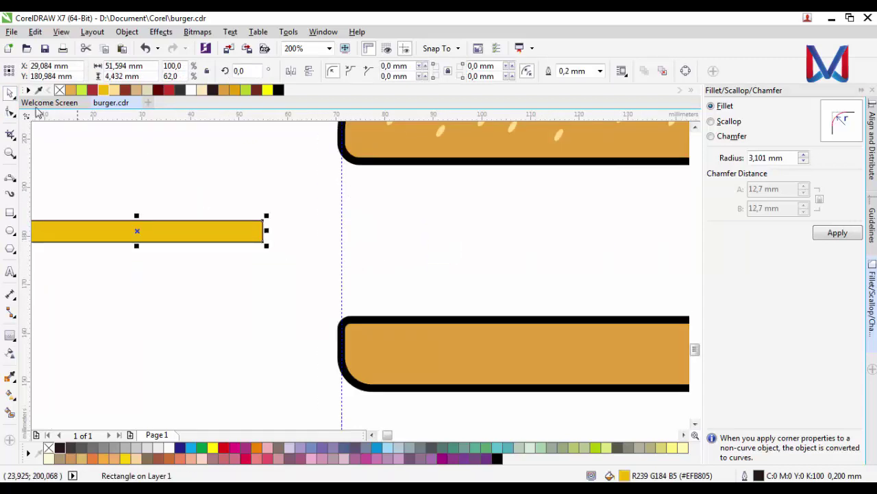
- Round the bar's corners fully into rounded ends
click(10, 112)
drag(262, 242, 252, 242)
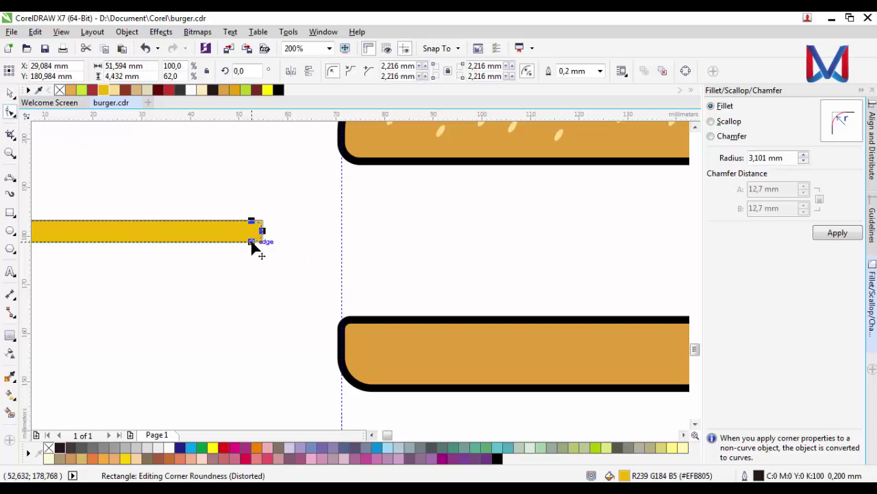
key(space)
scroll(364, 282, down, 1)
scroll(280, 253, up, 1)
- Remove the bar's outline and give it a thick black outside contour
click(290, 264)
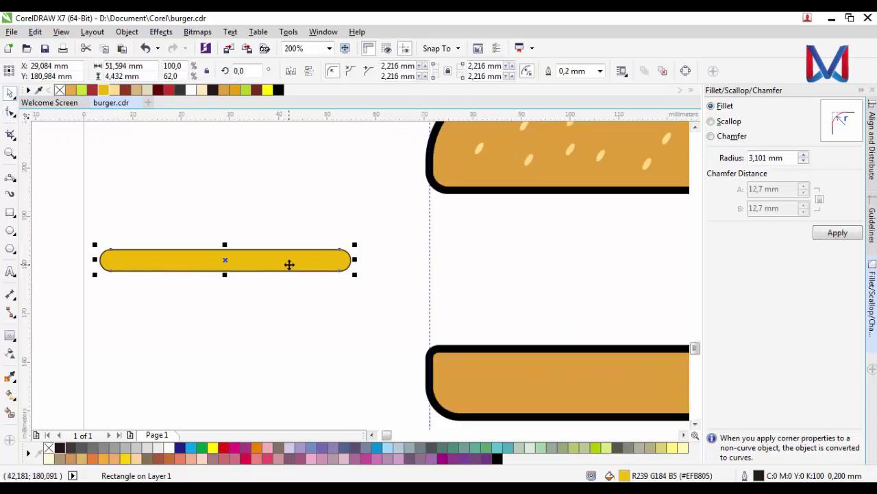
right_click(60, 90)
scroll(126, 240, down, 1)
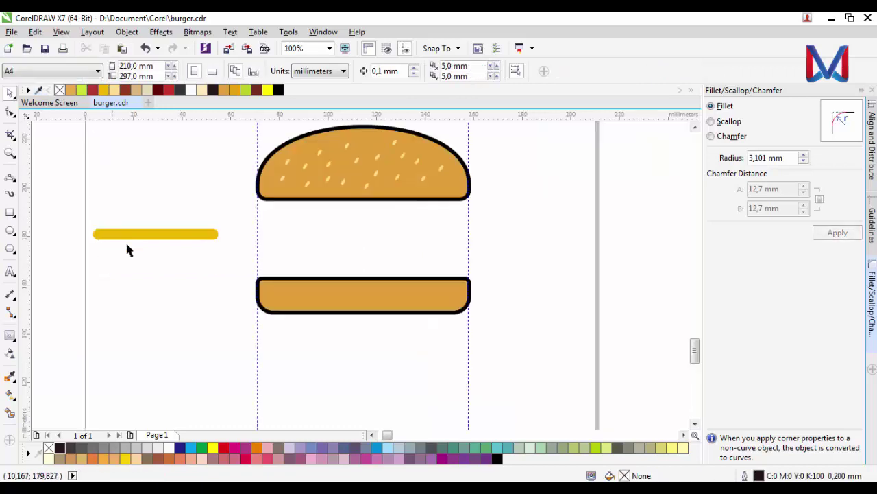
click(182, 235)
scroll(183, 235, up, 1)
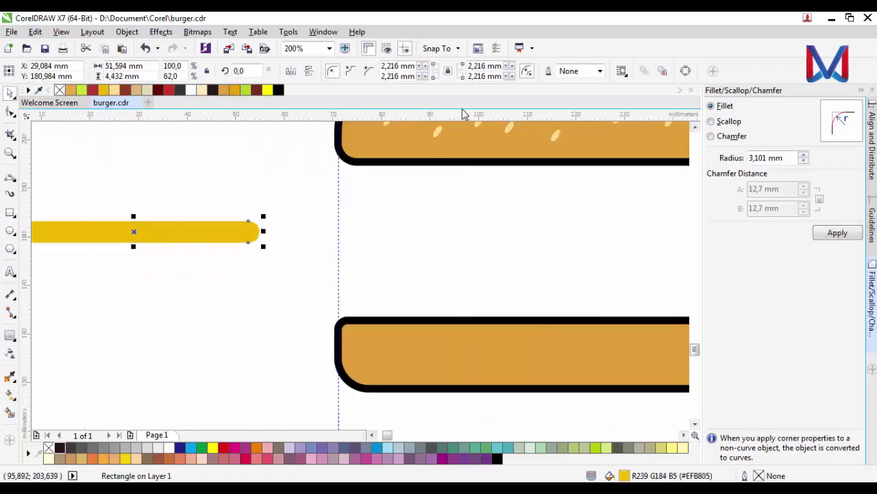
click(10, 336)
drag(133, 233, 133, 243)
scroll(150, 191, down, 1)
key(space)
key(Escape)
- Move the gold bar under the top bun and select it together with the bun
mouse_move(279, 234)
mouse_down()
mouse_move(496, 222)
mouse_move(476, 204)
mouse_up()
scroll(473, 202, up, 1)
scroll(384, 212, up, 1)
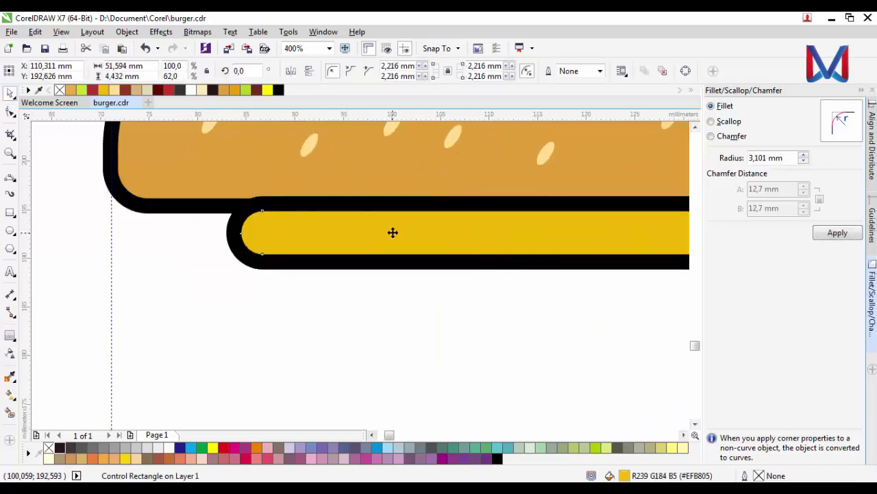
click(392, 232)
scroll(391, 235, down, 1)
scroll(319, 236, up, 1)
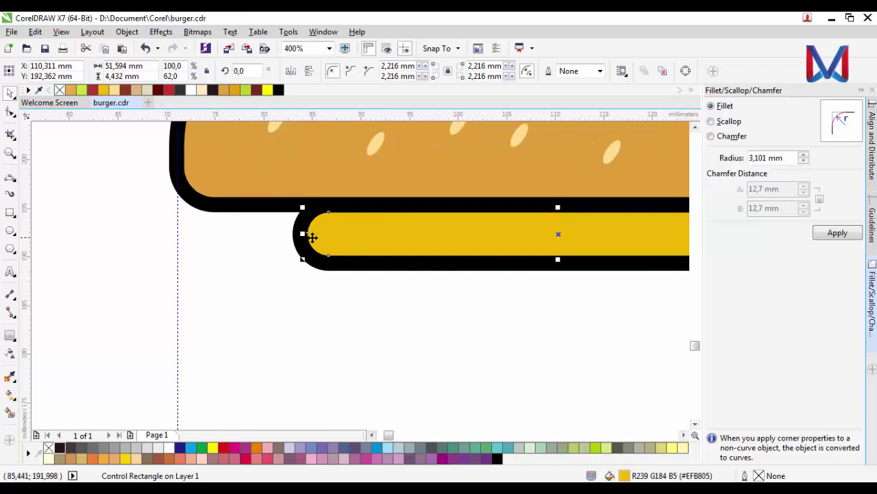
scroll(584, 239, down, 1)
shift+click(601, 215)
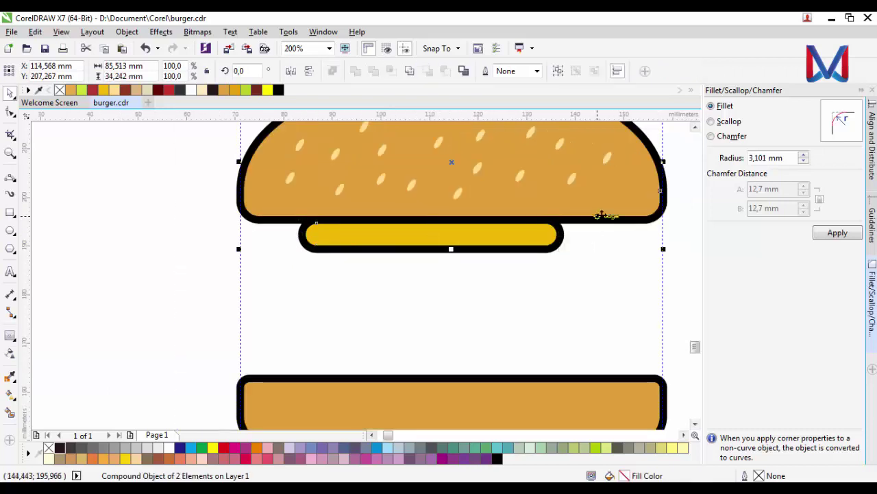
- Centre the bar horizontally under the bun and stretch it to the bun's full width
click(872, 138)
click(756, 122)
scroll(364, 242, down, 1)
click(445, 256)
click(398, 237)
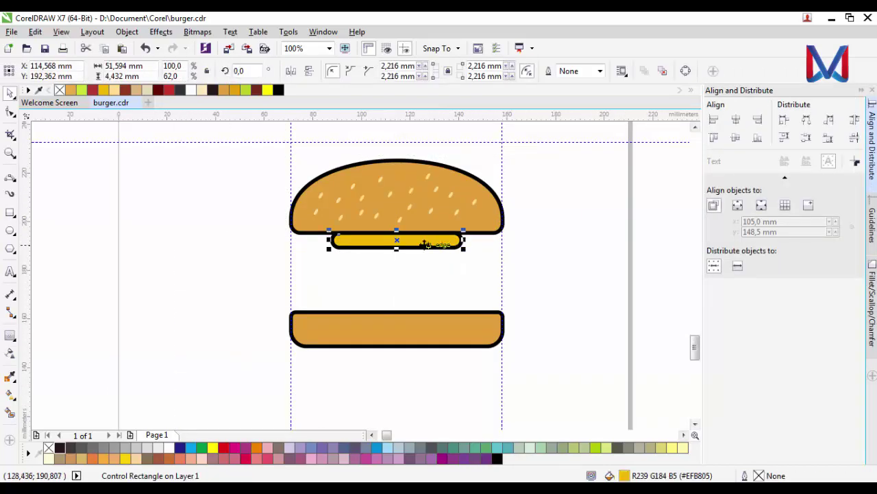
scroll(421, 240, up, 1)
drag(246, 237, 159, 236)
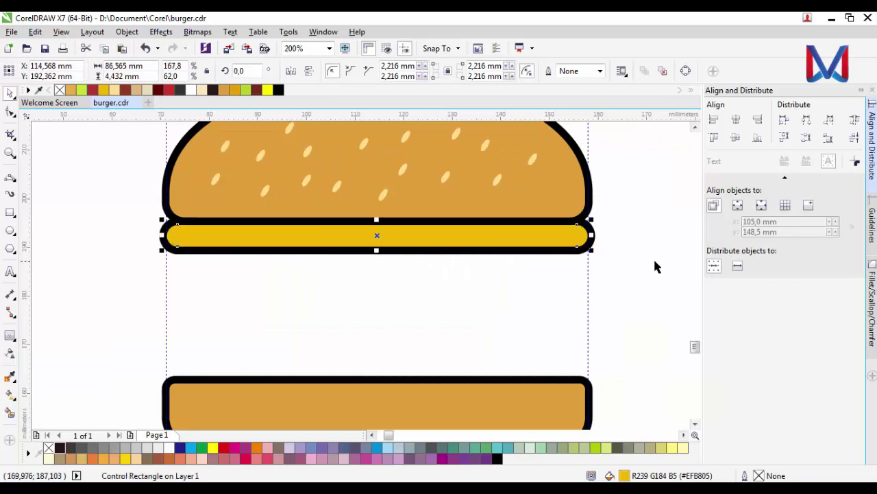
- Change the bar's fill to a brighter yellow using the fill colour editor
click(654, 267)
scroll(627, 284, down, 1)
scroll(392, 229, up, 1)
scroll(286, 241, down, 1)
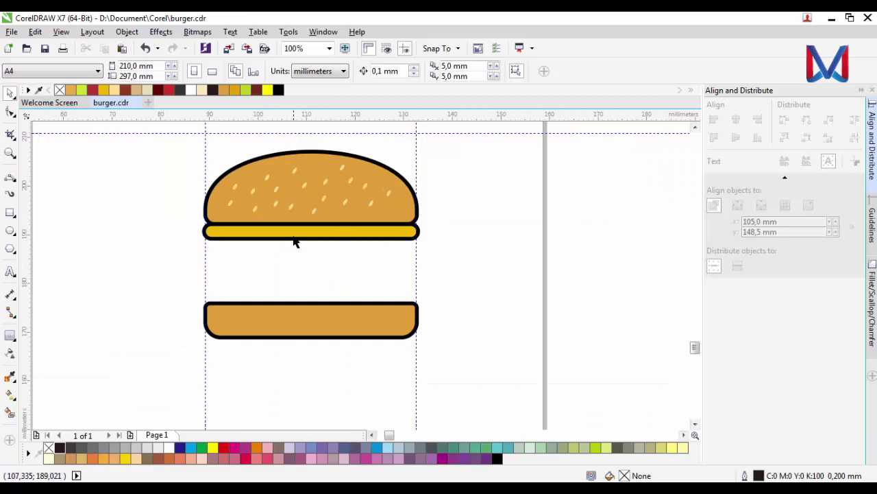
scroll(293, 242, up, 1)
click(308, 231)
key(shift+F11)
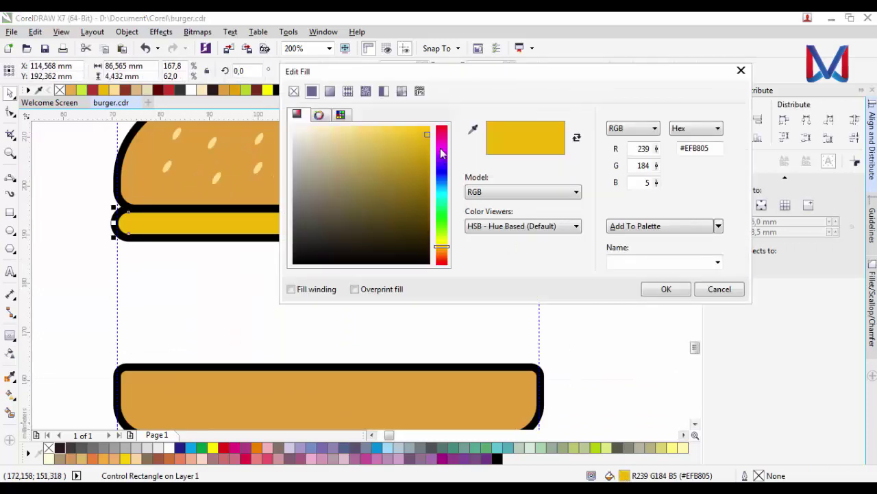
click(440, 245)
click(666, 289)
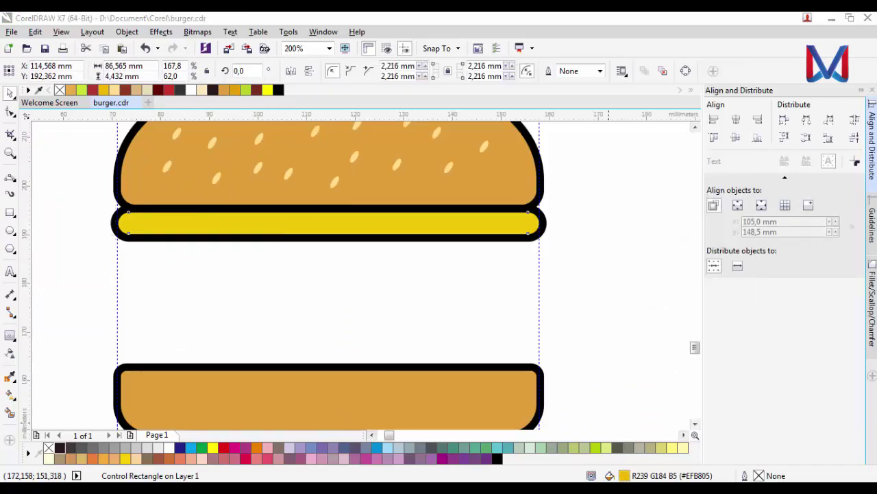
- Shorten the yellow bar's height by dragging its bottom edge up
click(519, 275)
scroll(519, 274, down, 1)
scroll(368, 272, up, 2)
scroll(368, 272, down, 1)
click(276, 207)
click(283, 255)
scroll(431, 250, down, 1)
scroll(344, 213, up, 1)
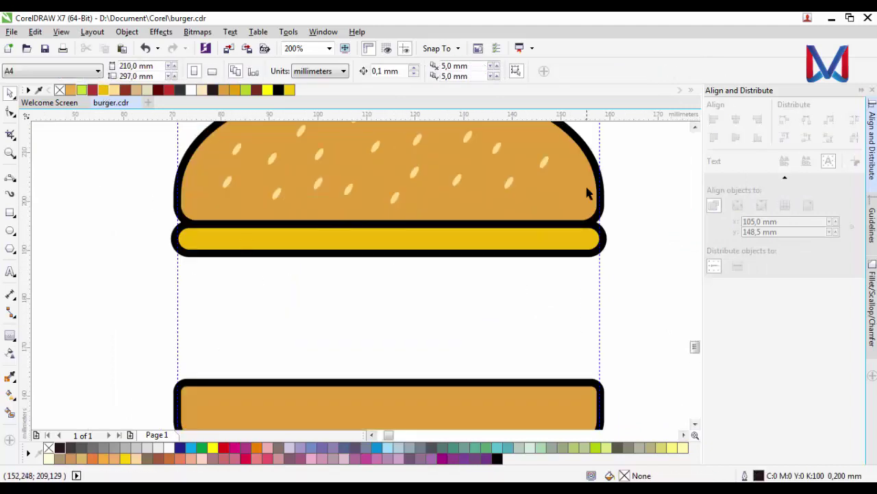
scroll(482, 234, up, 1)
click(473, 250)
drag(297, 272, 297, 260)
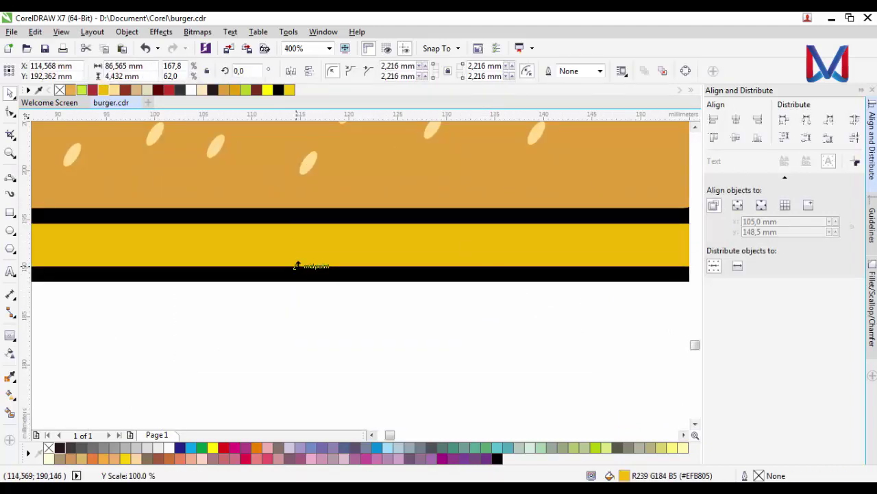
scroll(383, 282, down, 2)
click(383, 287)
scroll(317, 284, up, 2)
scroll(316, 284, down, 2)
scroll(343, 295, up, 1)
scroll(356, 284, up, 1)
- Thin the bar further by raising its bottom edge twice more
click(345, 292)
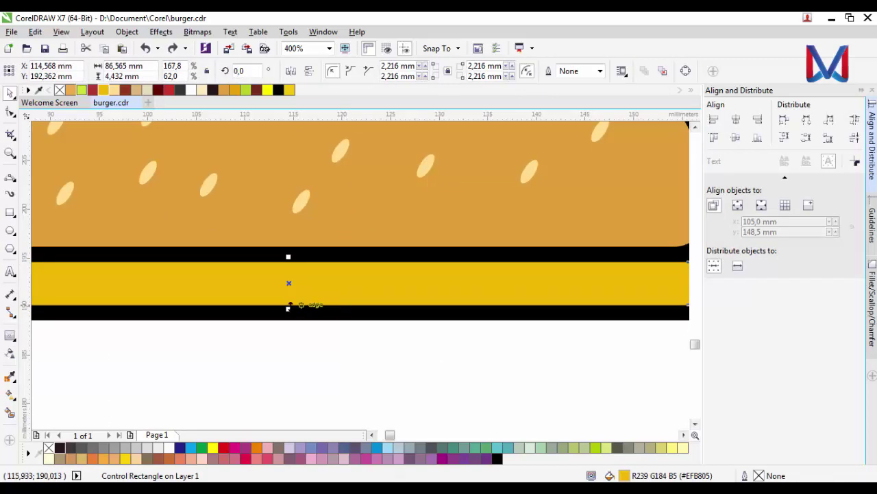
drag(288, 307, 290, 298)
scroll(301, 297, down, 2)
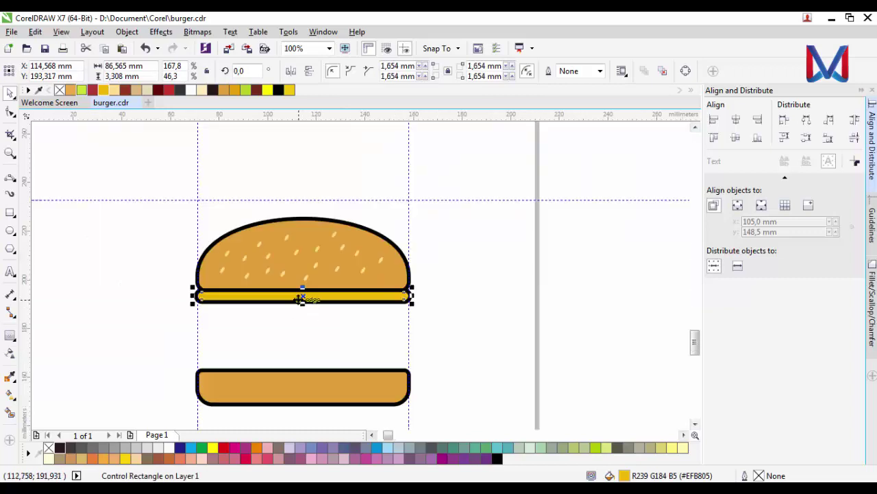
scroll(386, 348, down, 1)
click(489, 334)
scroll(452, 323, up, 2)
scroll(419, 305, up, 1)
click(331, 280)
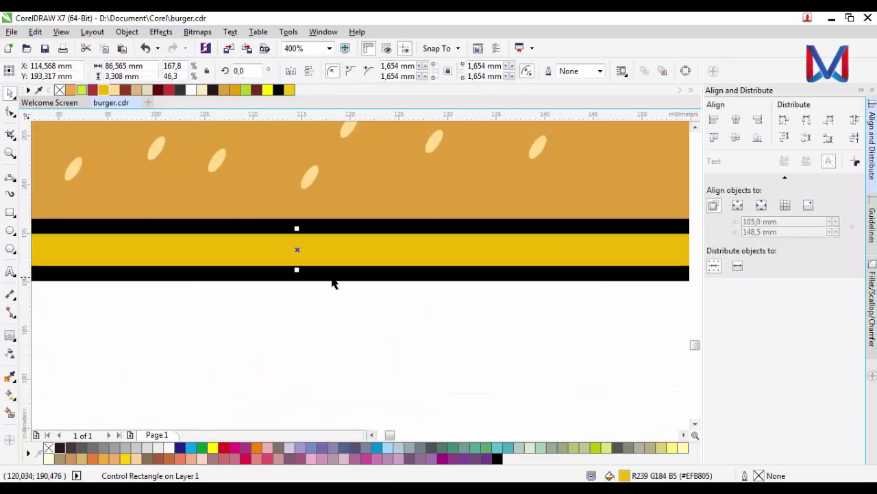
drag(296, 266, 296, 260)
scroll(295, 259, down, 2)
click(348, 313)
scroll(348, 313, up, 1)
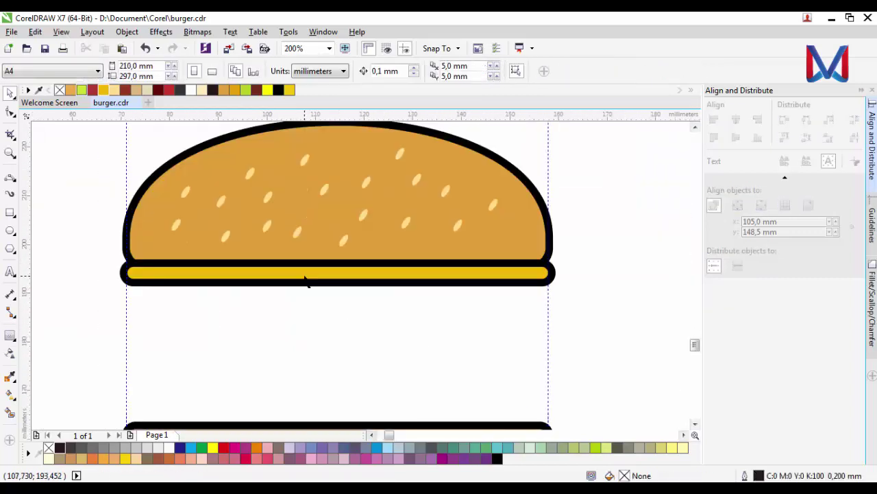
scroll(392, 298, down, 1)
scroll(351, 288, up, 1)
scroll(425, 209, down, 1)
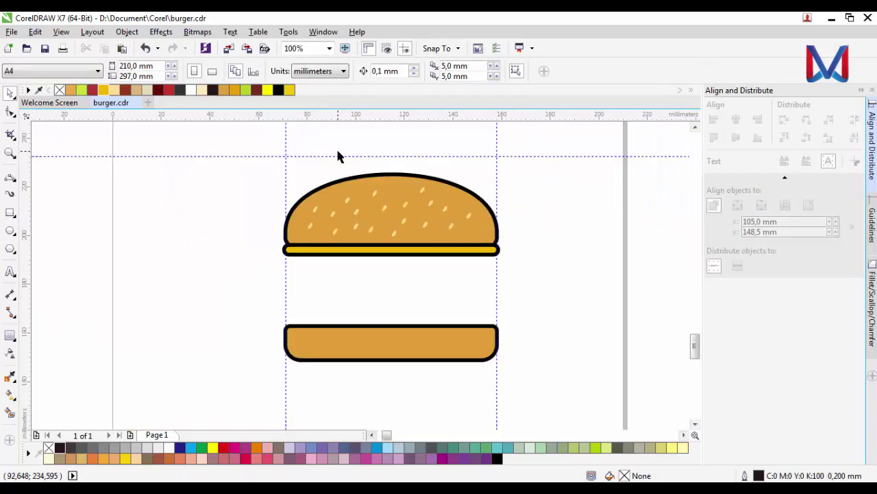
scroll(366, 280, up, 1)
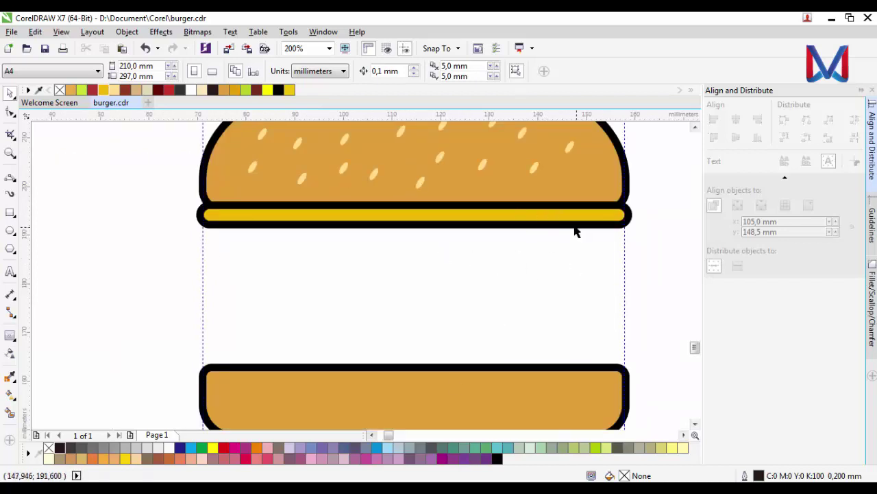
- Draw a small lime-green circle with no outline left of the burger
click(9, 232)
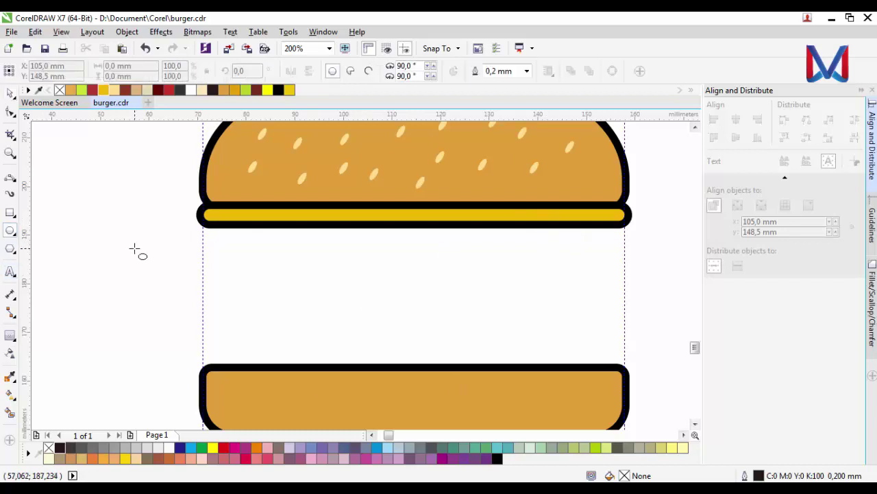
drag(94, 258, 126, 290)
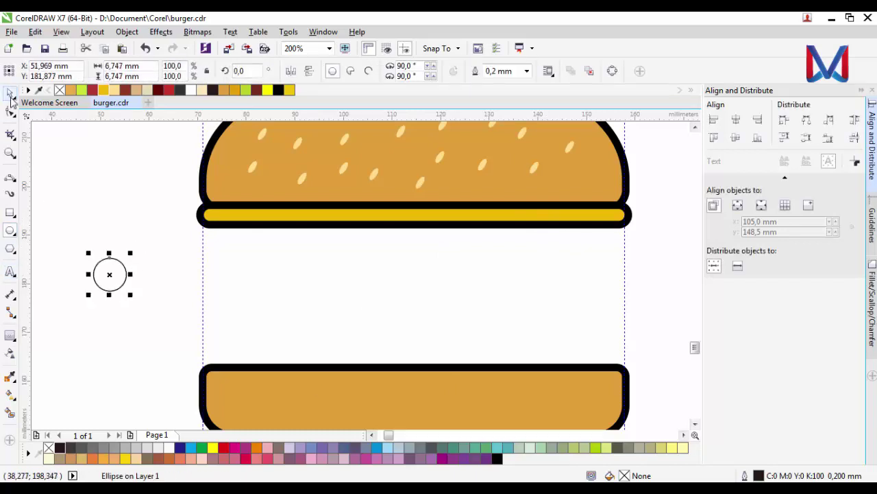
click(81, 90)
right_click(60, 90)
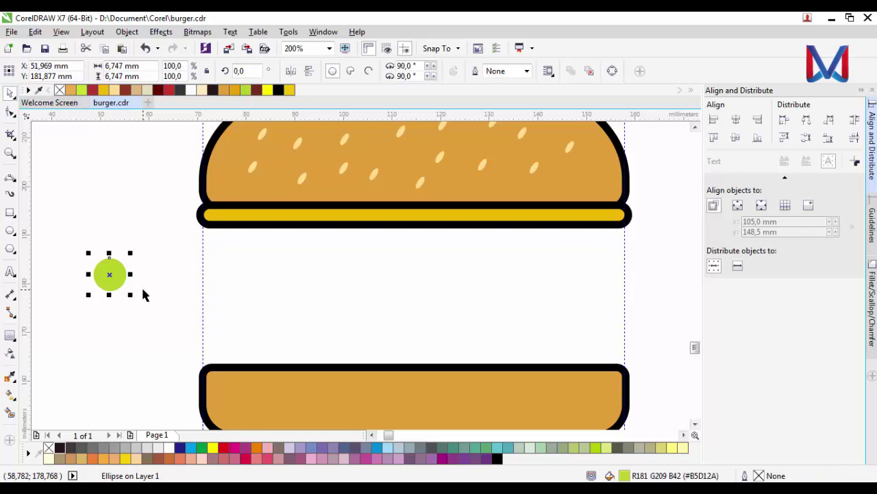
scroll(104, 279, up, 1)
- Place a slightly smaller overlapping copy of the circle to its right
mouse_move(104, 279)
mouse_down()
mouse_move(147, 266)
mouse_move(164, 281)
mouse_up()
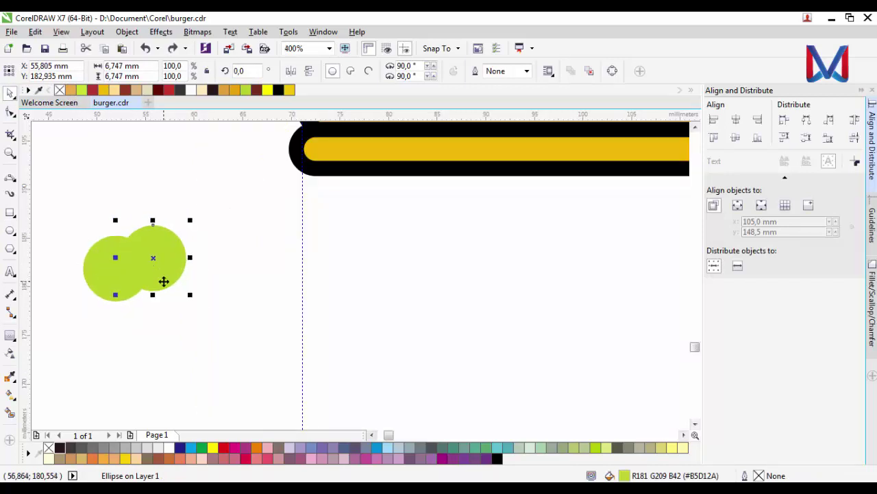
mouse_move(206, 314)
mouse_down()
mouse_move(249, 281)
mouse_move(290, 295)
mouse_move(314, 319)
mouse_move(304, 293)
mouse_move(311, 280)
mouse_move(329, 302)
mouse_move(348, 299)
mouse_up()
key(Escape)
scroll(304, 303, right, 1)
click(294, 304)
click(264, 337)
scroll(264, 336, down, 2)
scroll(222, 333, up, 1)
- Drop another circle copy to extend the lettuce strip
click(269, 310)
click(150, 275)
drag(150, 275, 374, 343)
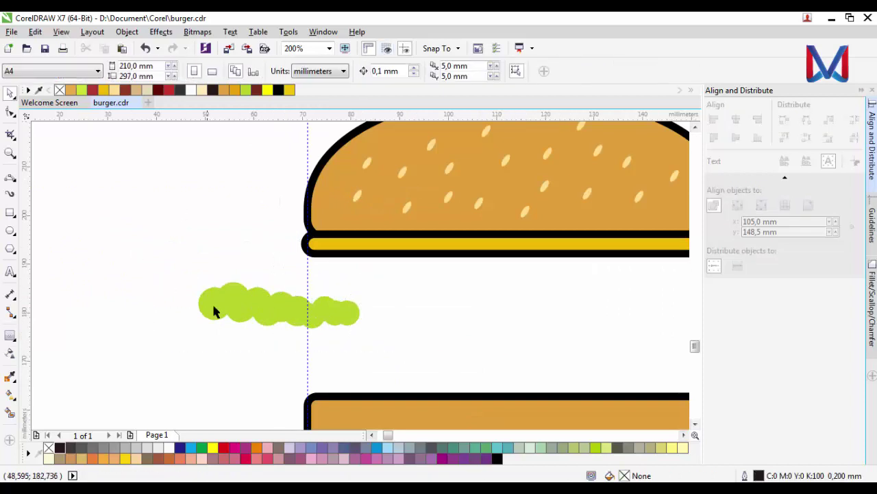
click(333, 306)
scroll(255, 288, up, 1)
mouse_move(251, 309)
mouse_down()
mouse_move(268, 286)
mouse_move(287, 292)
mouse_move(314, 279)
mouse_move(331, 317)
mouse_move(314, 308)
mouse_up()
- Move the end circle up-right and shrink it to taper the strip, then select all circles
click(355, 313)
scroll(354, 313, down, 1)
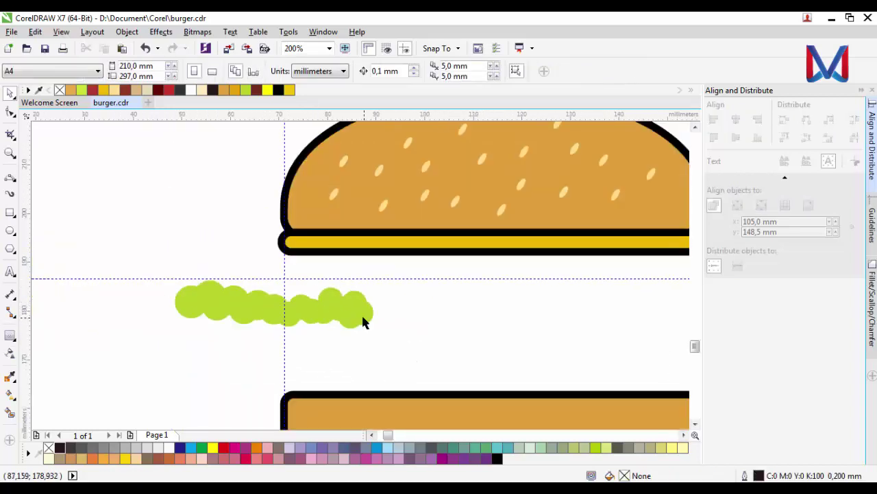
scroll(362, 319, up, 2)
drag(366, 314, 400, 290)
drag(451, 326, 436, 312)
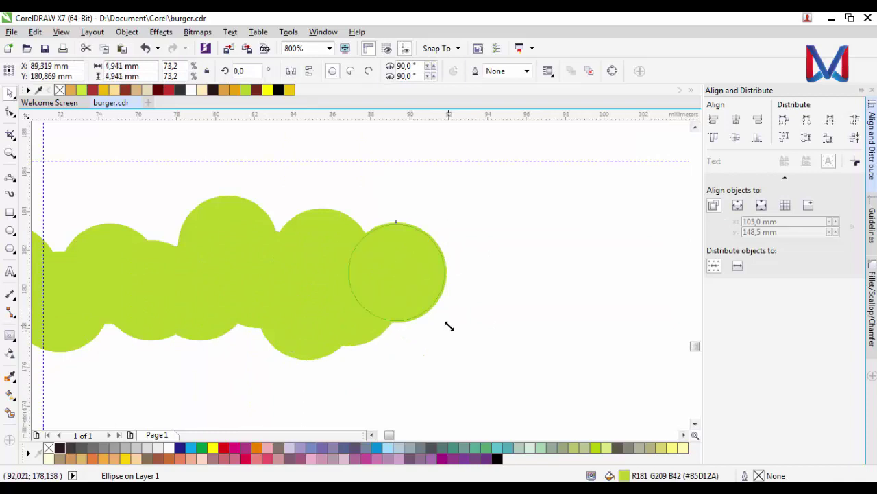
scroll(372, 295, down, 1)
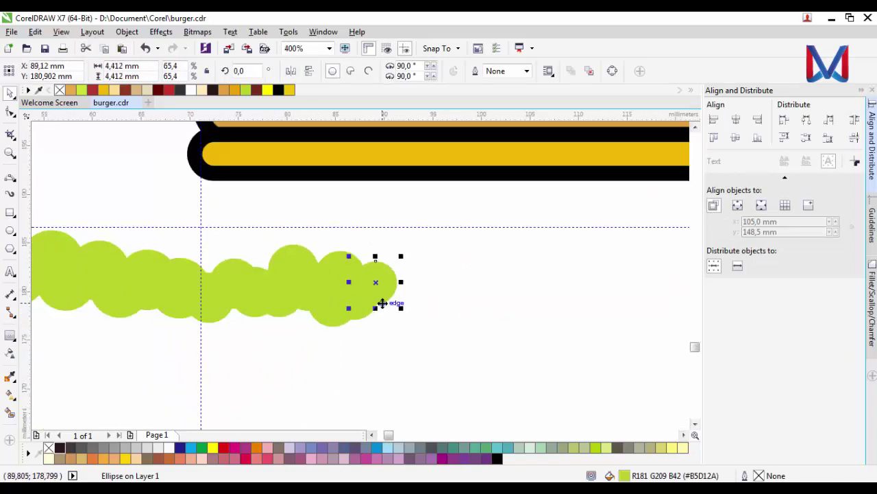
scroll(382, 303, down, 1)
drag(177, 231, 481, 328)
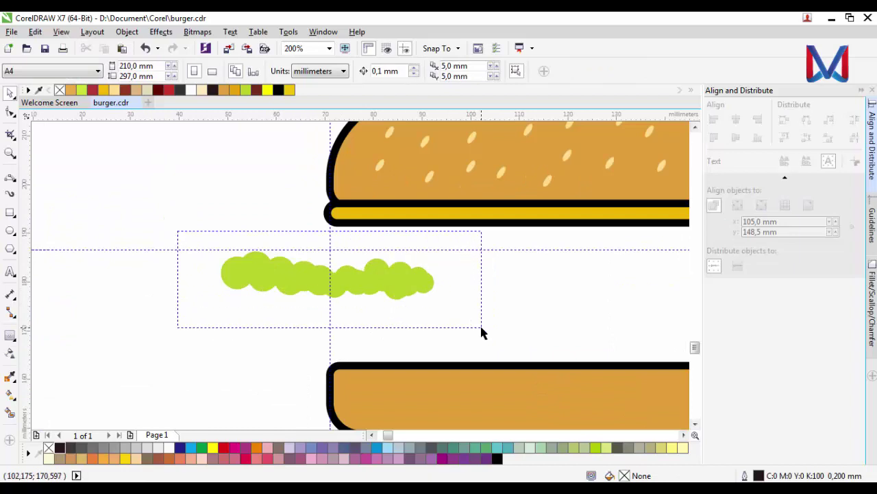
- Combine the circles into one lettuce shape, enlarge it and place it on the top bun
key(ctrl+l)
scroll(261, 245, down, 1)
drag(295, 264, 396, 238)
scroll(381, 246, up, 1)
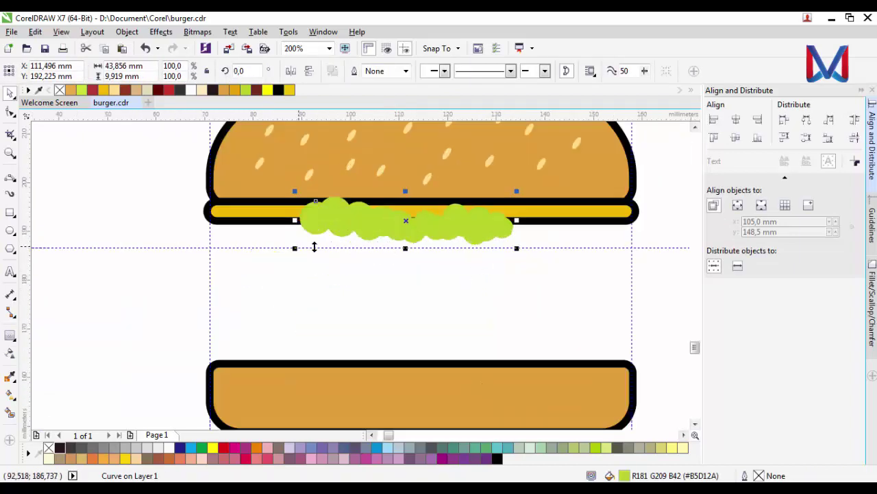
mouse_move(294, 248)
mouse_down()
mouse_move(265, 254)
mouse_move(195, 317)
mouse_up()
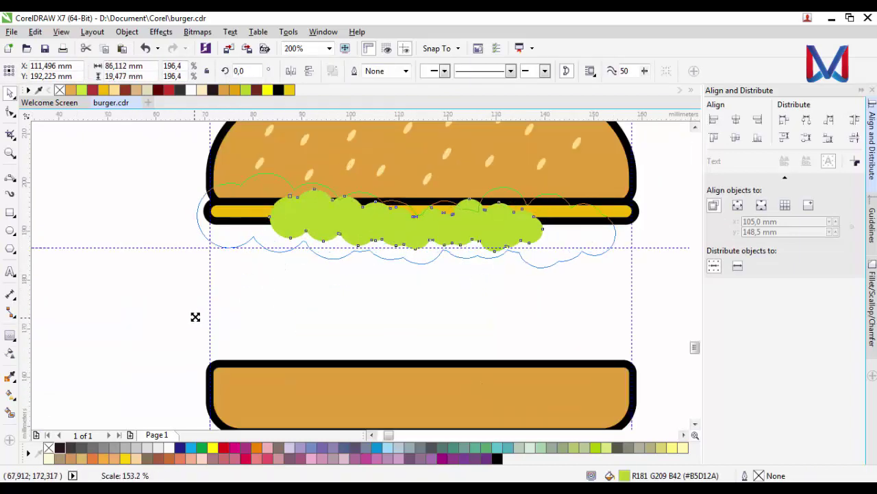
shift+click(420, 158)
click(736, 119)
key(Escape)
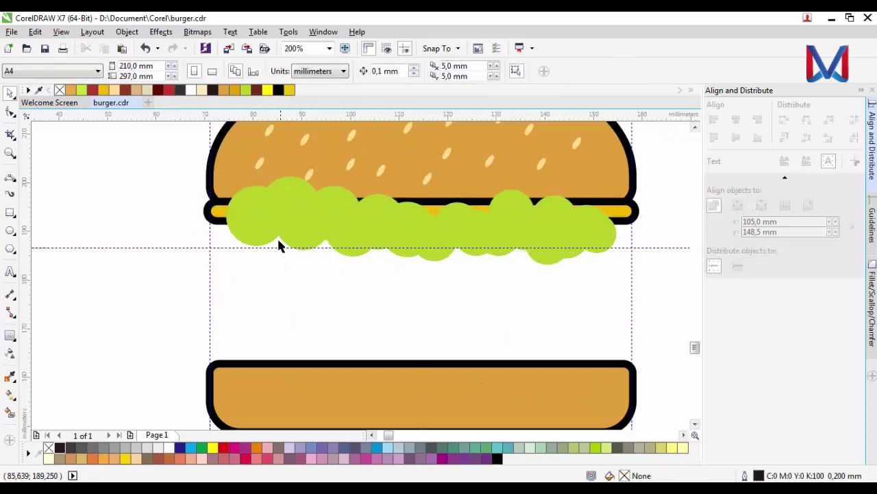
- Resize the lettuce, send it behind the bun and cheese, and shift it slightly lower
click(279, 245)
drag(214, 269, 205, 287)
key(Escape)
click(600, 261)
key(Down)
key(Down)
key(Down)
key(Down)
key(Down)
key(Down)
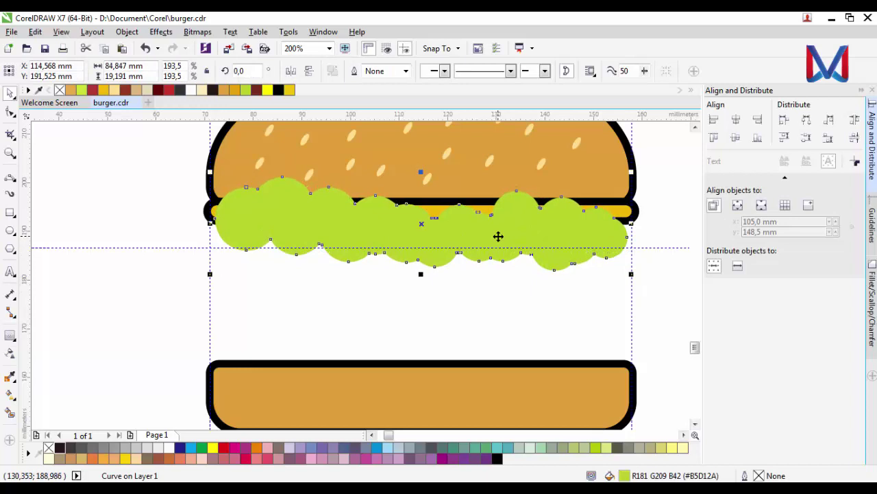
drag(436, 264, 435, 240)
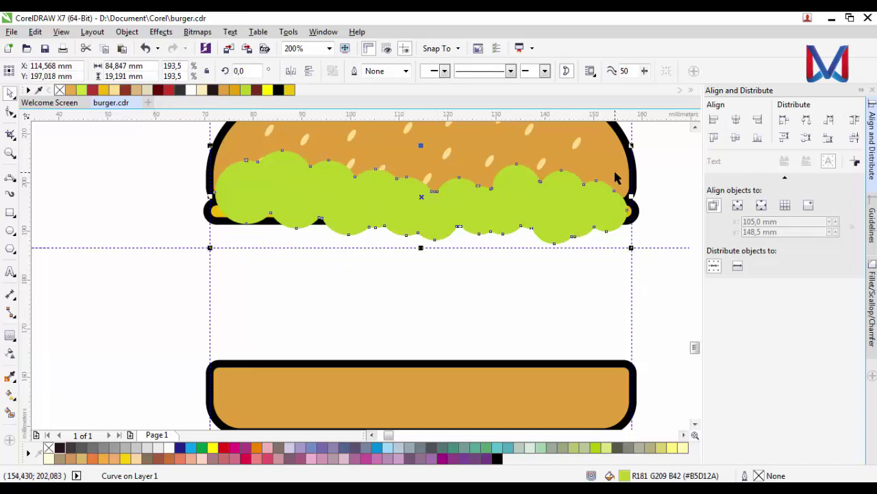
key(shift+Page_Down)
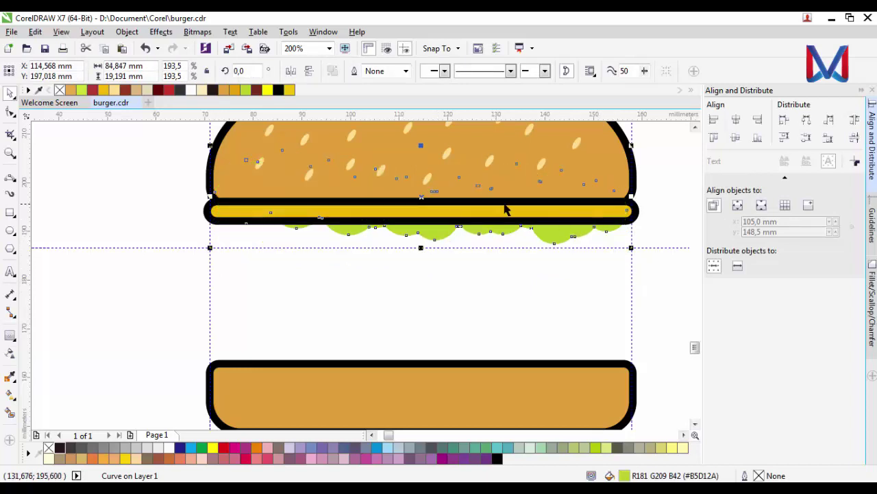
drag(548, 244, 555, 260)
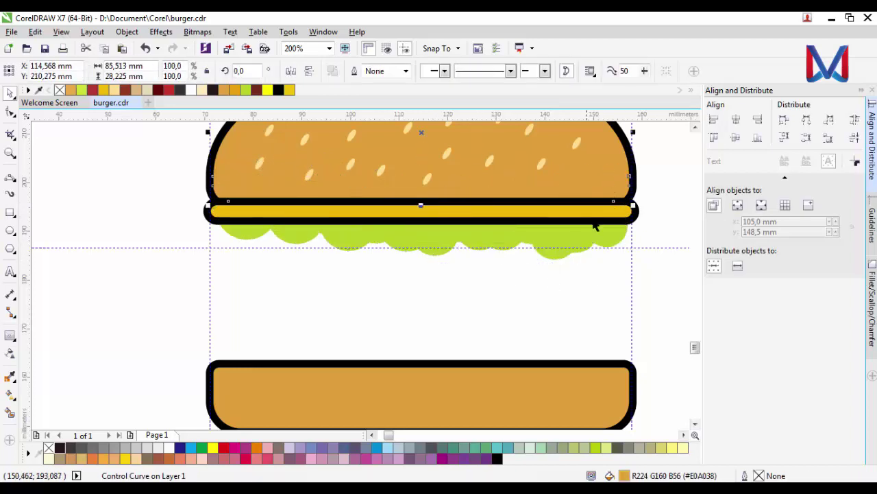
- Draw a helper rectangle across the bun and cheese strip, then delete it
click(9, 211)
drag(180, 176, 677, 219)
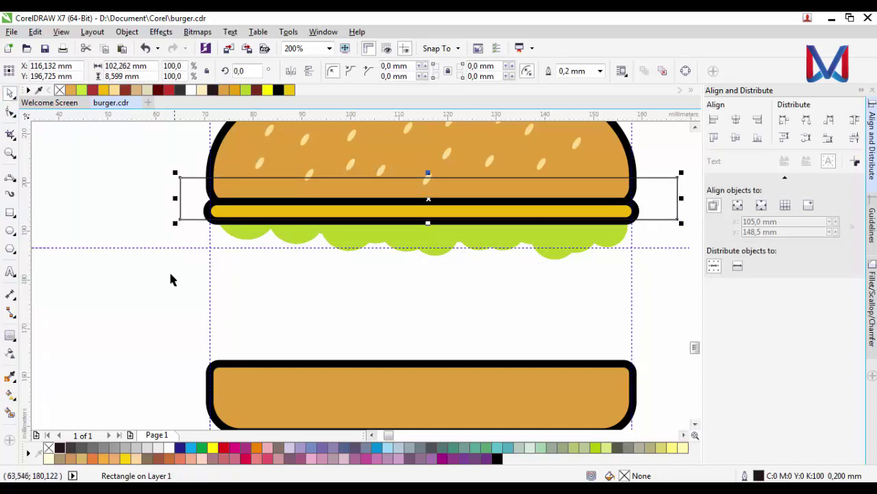
shift+click(315, 240)
click(287, 324)
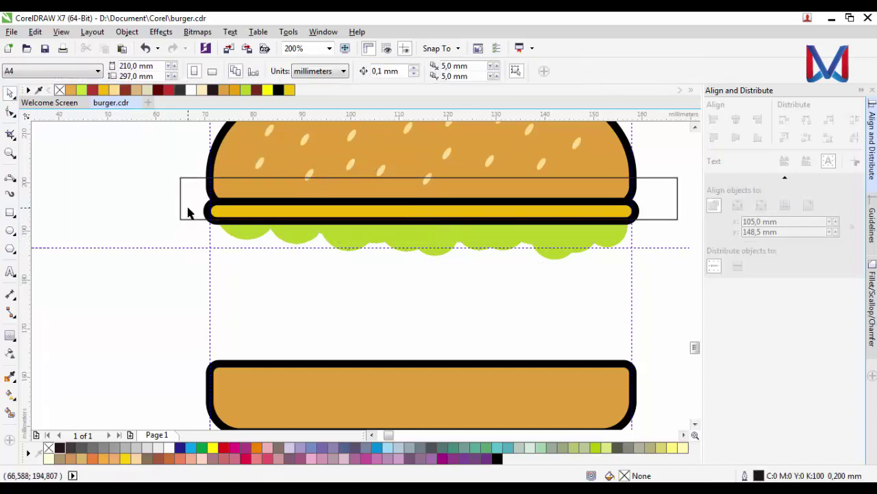
click(439, 176)
drag(429, 171, 428, 142)
shift+click(339, 240)
key(Tab)
key(Tab)
key(Delete)
- Drag a thick black outside contour around the lettuce's scalloped edge
scroll(469, 220, up, 2)
click(523, 272)
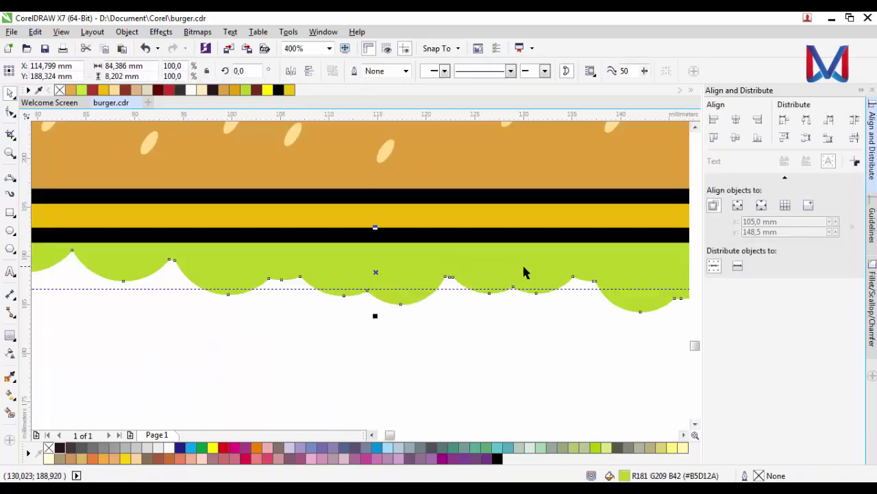
drag(402, 292, 402, 301)
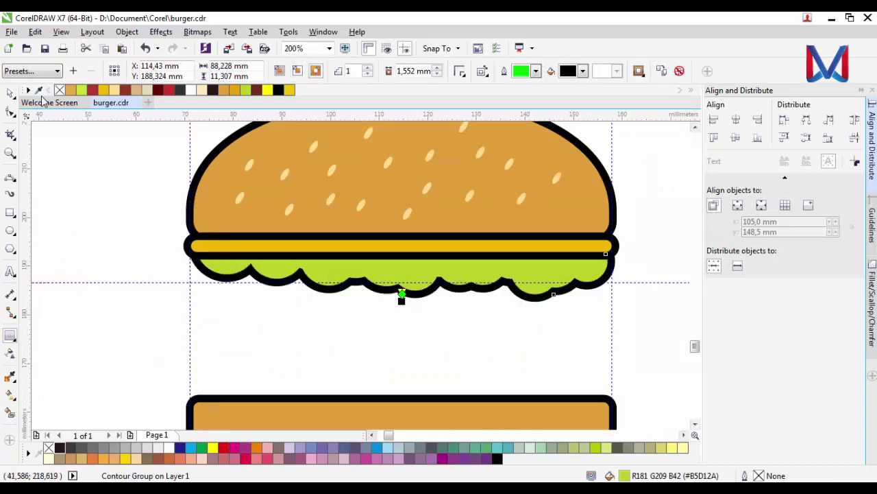
click(10, 93)
click(397, 271)
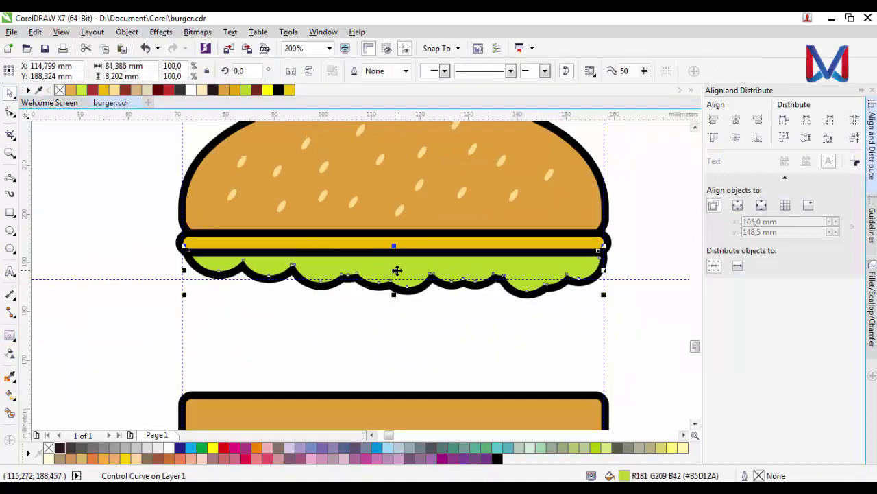
scroll(488, 227, up, 1)
- Draw a tall thin rectangle below the cheese strip and fill it cheese yellow
click(10, 212)
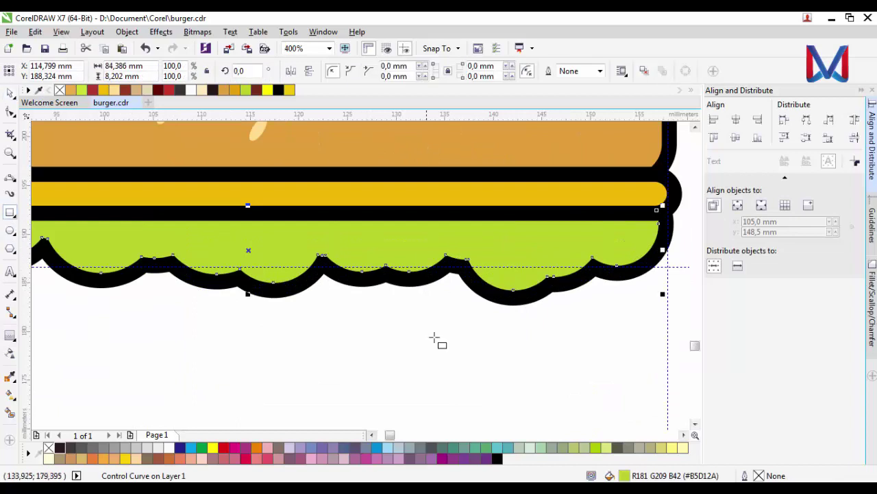
mouse_move(384, 209)
mouse_down()
mouse_move(401, 364)
mouse_move(408, 355)
mouse_up()
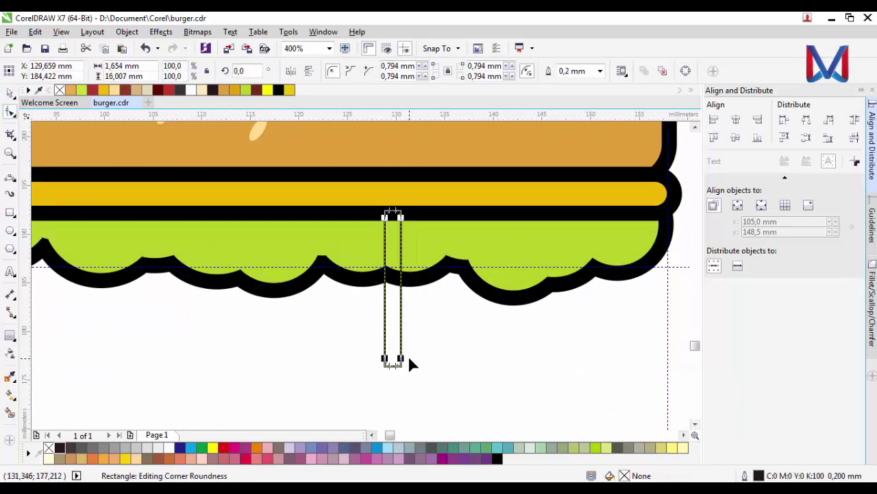
scroll(418, 353, down, 1)
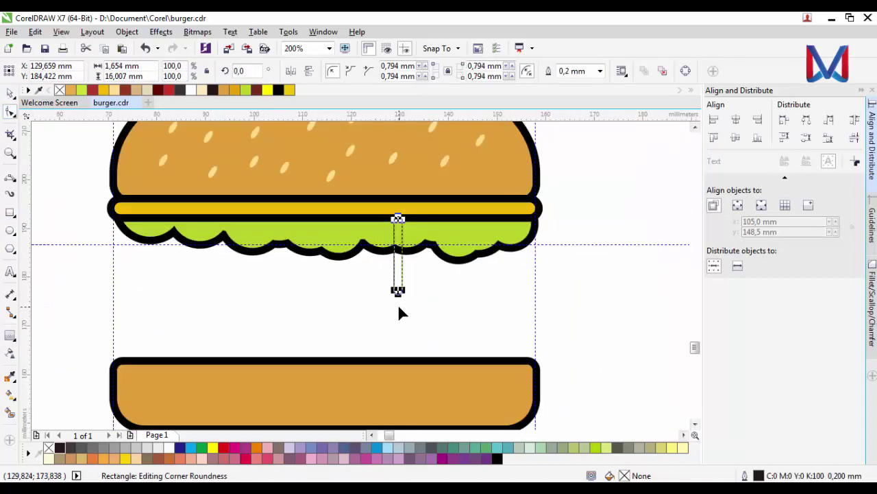
scroll(438, 241, up, 1)
click(368, 309)
click(100, 90)
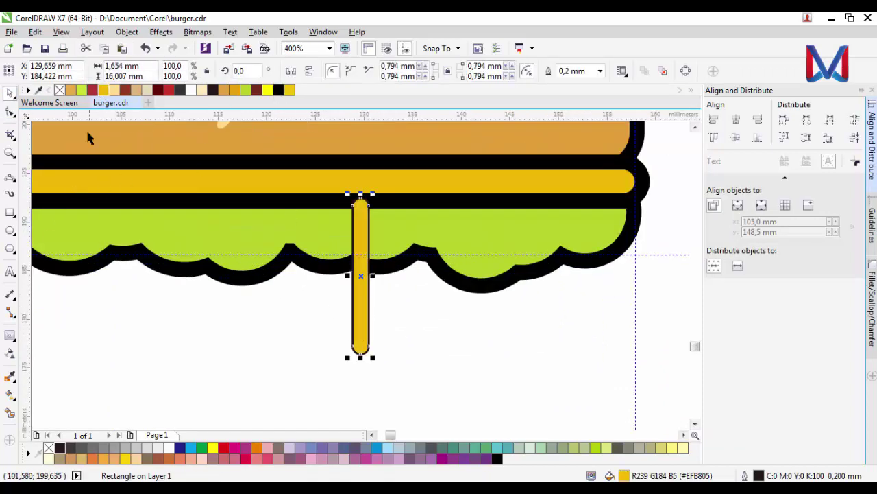
- Surround the yellow drip with a black outside contour
click(10, 336)
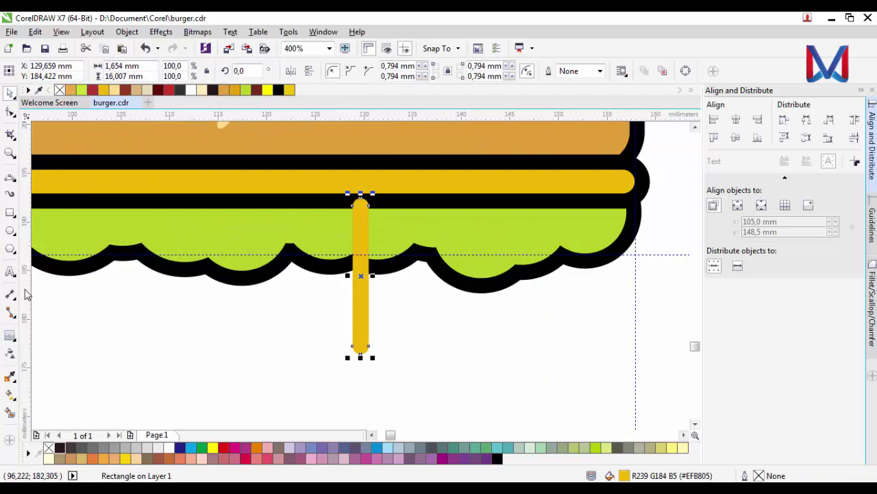
click(315, 71)
click(469, 274)
key(space)
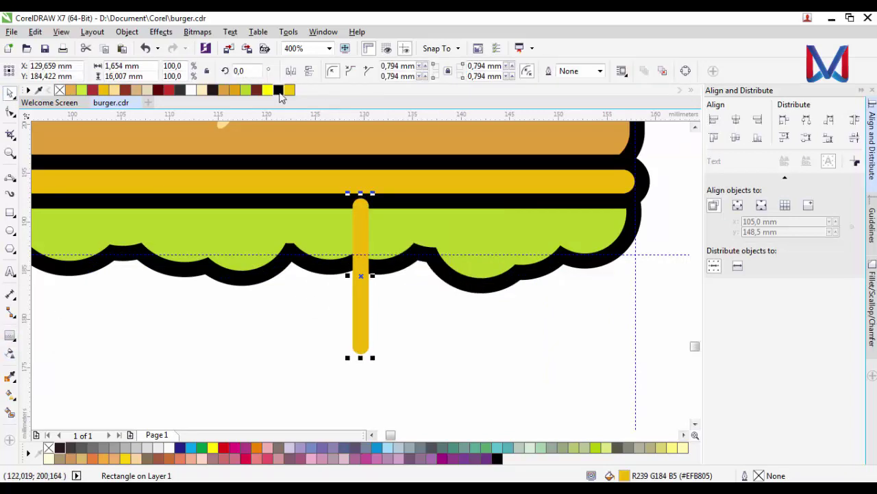
click(10, 337)
click(315, 71)
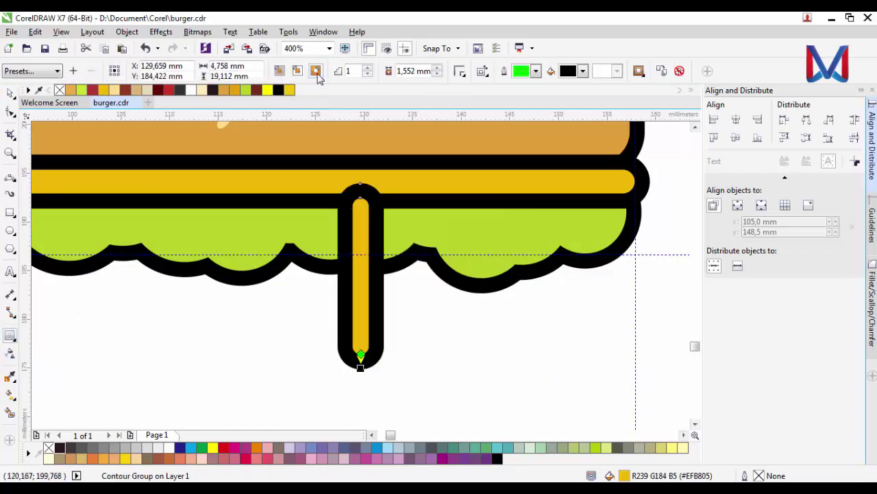
- Reposition the outlined yellow cheese drip over the lettuce
click(16, 96)
drag(295, 167, 445, 263)
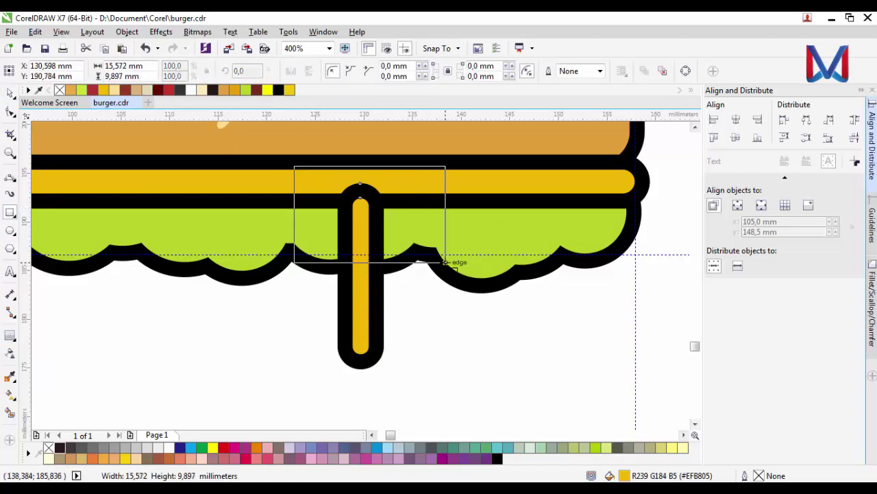
click(11, 93)
click(305, 372)
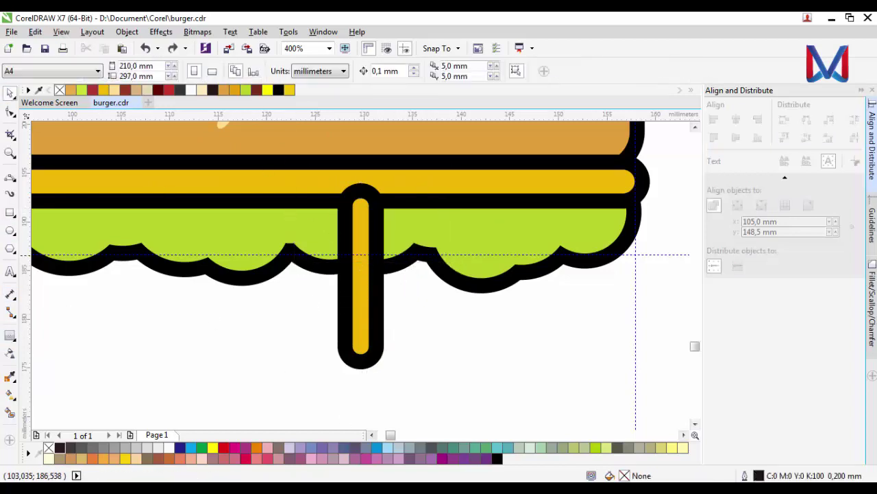
mouse_move(361, 351)
mouse_down()
mouse_move(488, 348)
mouse_move(492, 271)
mouse_up()
- Shorten the cheese drip, then add a black-contoured copy beside it
scroll(492, 192, up, 1)
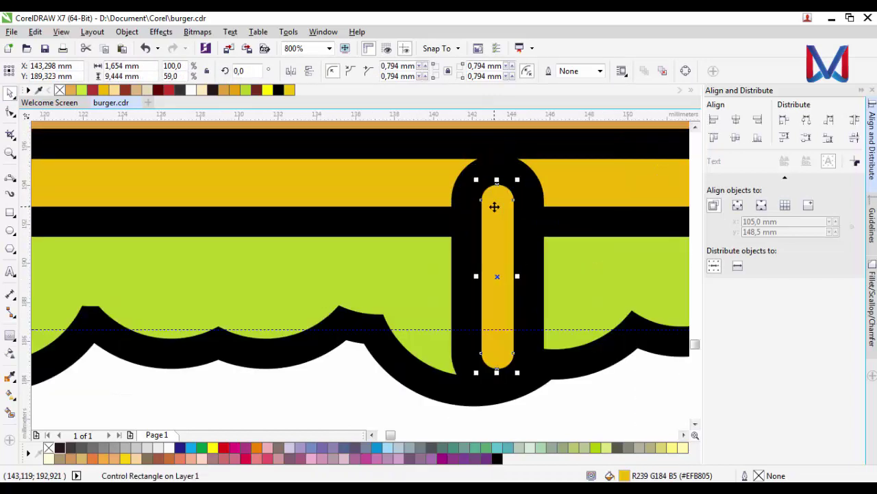
mouse_move(497, 372)
mouse_down()
mouse_move(498, 312)
mouse_move(432, 286)
mouse_up()
key(Escape)
click(494, 308)
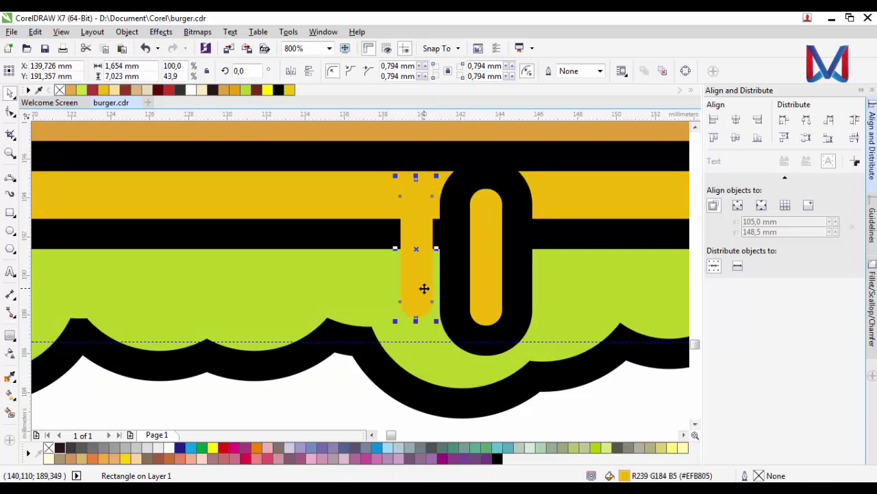
click(9, 337)
click(315, 71)
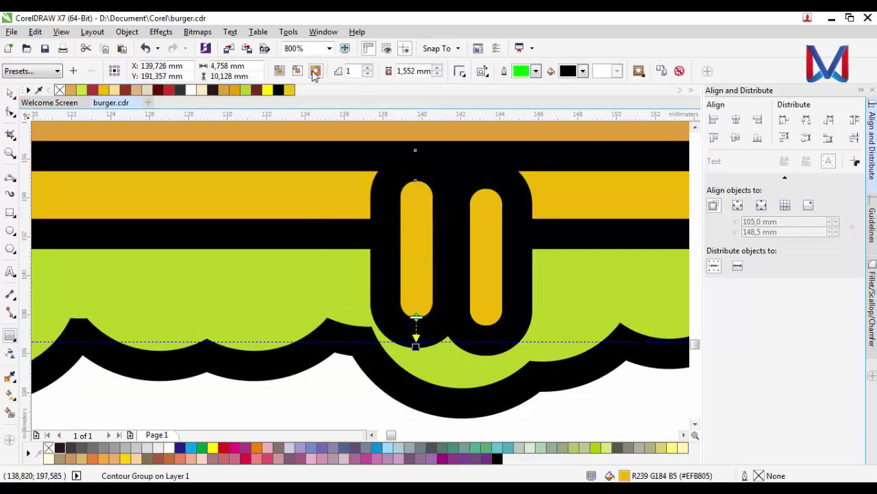
click(10, 93)
drag(425, 287, 407, 288)
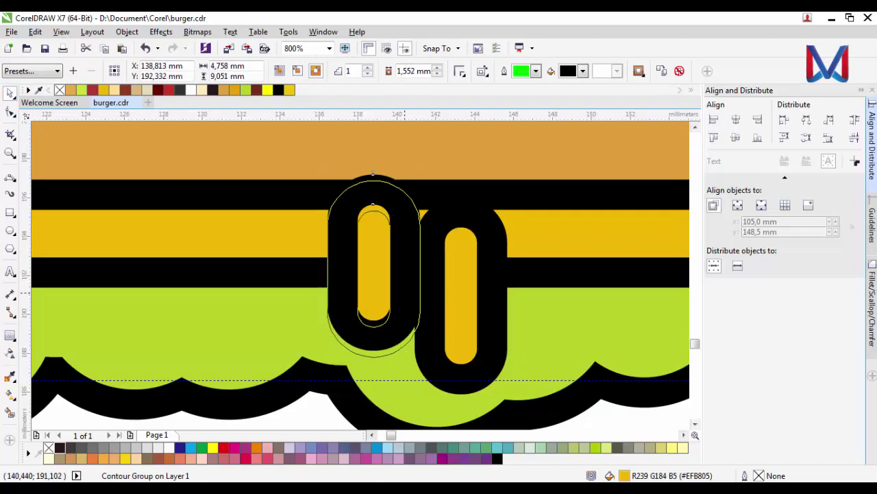
- Undo the copied drip and delete the cheese drip with its outline
shift+click(418, 281)
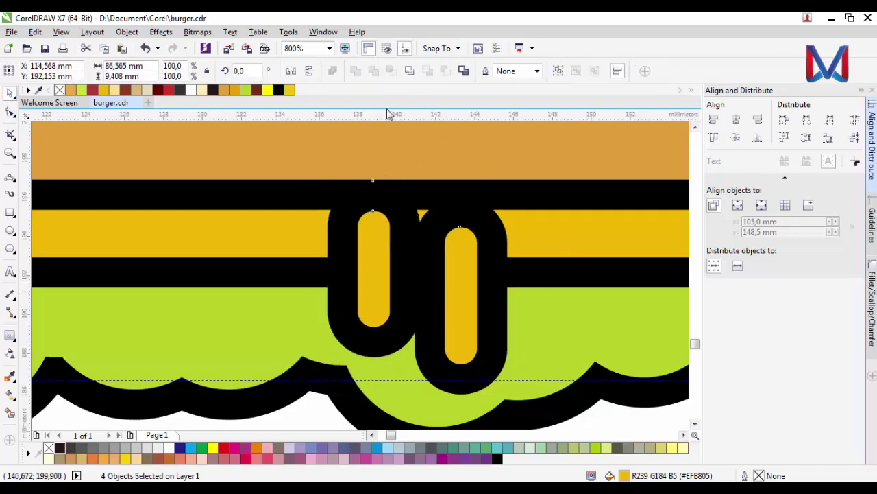
scroll(385, 280, down, 1)
key(Escape)
click(425, 309)
key(ctrl+z)
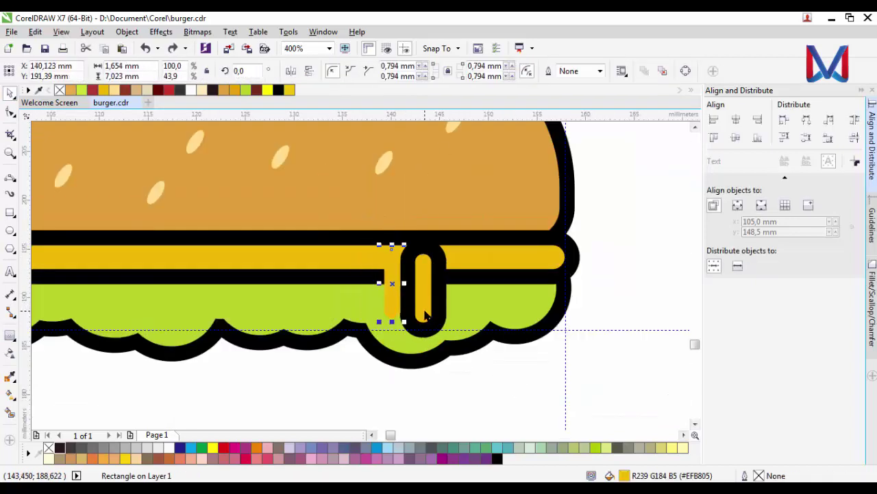
click(424, 317)
key(Delete)
- Clear the black contour from the cheese strip
click(381, 265)
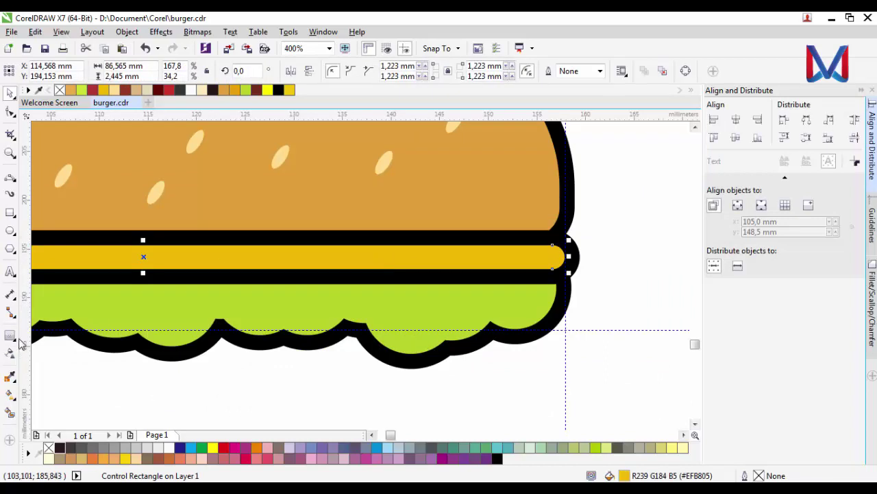
click(19, 340)
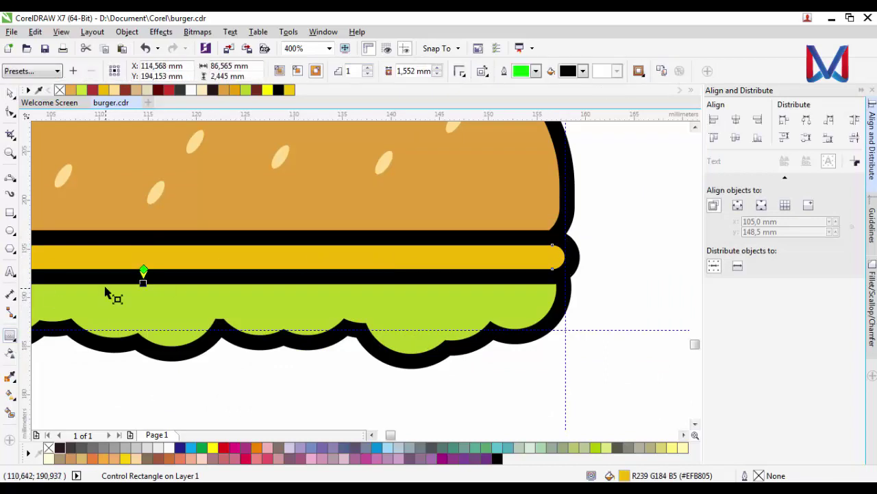
drag(144, 282, 145, 270)
click(678, 72)
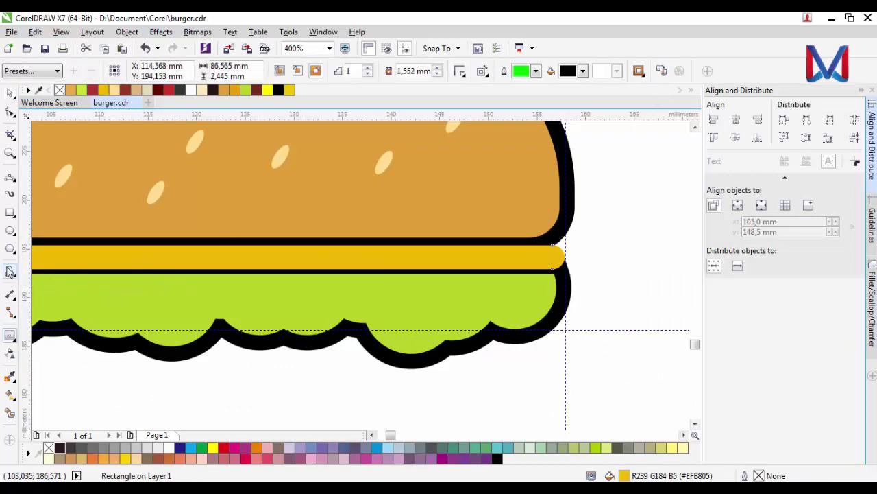
click(10, 212)
- Draw a thin fully rounded rectangle, move it onto the cheese strip, and widen it
drag(345, 271, 361, 380)
key(F10)
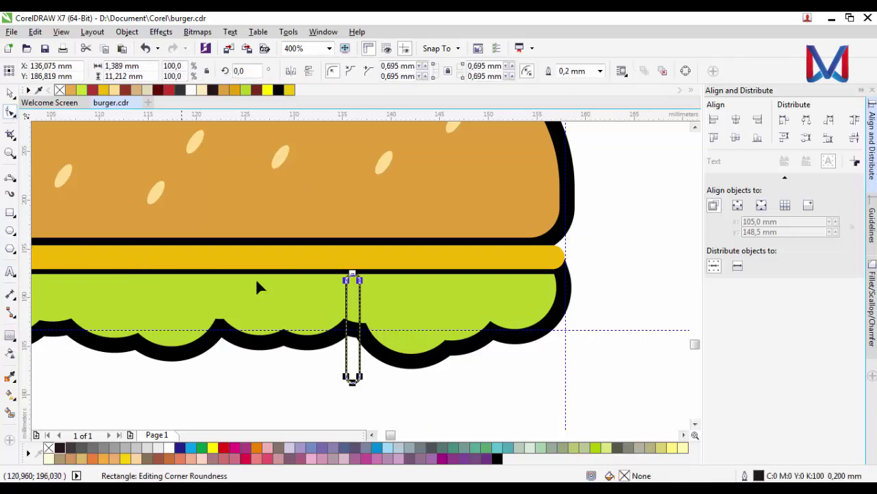
click(359, 362)
scroll(359, 363, up, 1)
drag(362, 275, 514, 222)
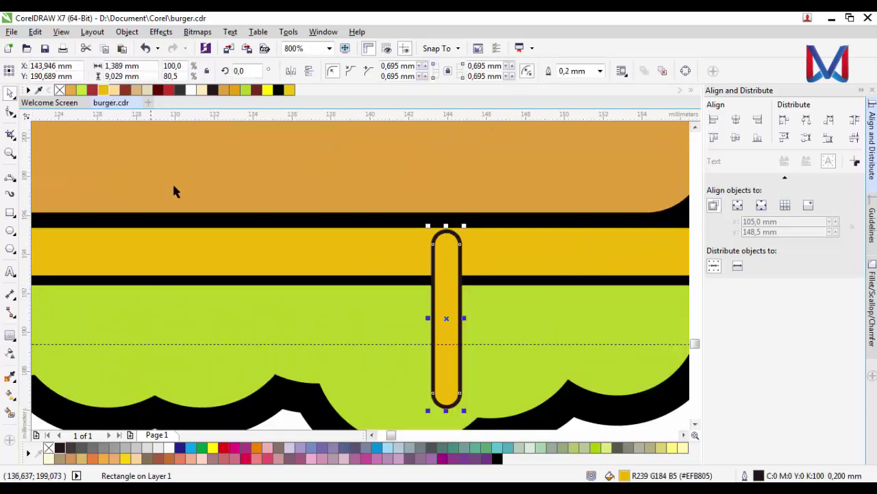
scroll(435, 302, down, 1)
scroll(453, 316, up, 1)
mouse_move(460, 317)
mouse_down()
mouse_move(468, 318)
mouse_move(378, 329)
mouse_up()
- Duplicate the drip to the left, shorten the copy, and select both drips
drag(377, 405, 378, 360)
drag(377, 294, 383, 299)
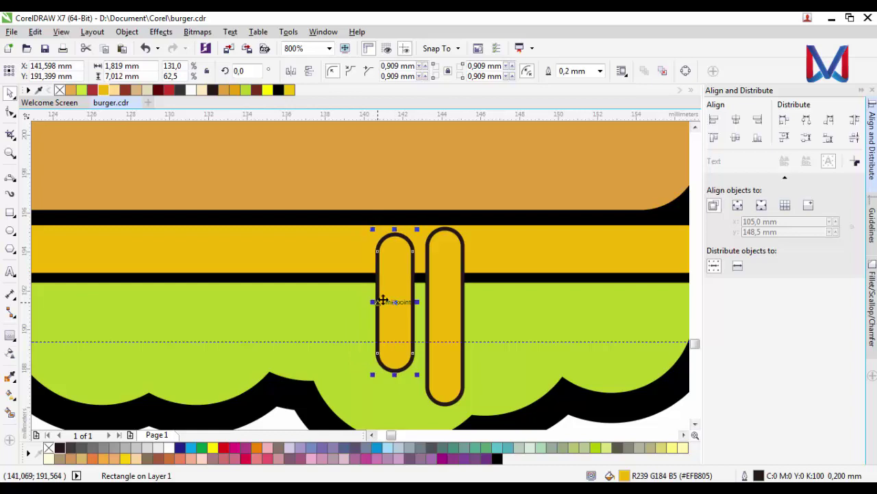
key(Escape)
scroll(382, 300, down, 2)
scroll(441, 310, up, 2)
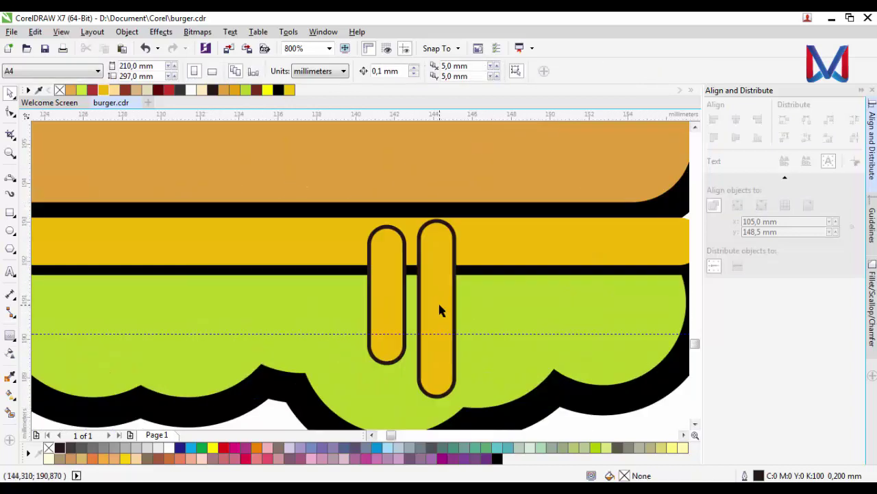
scroll(440, 310, up, 1)
click(341, 323)
scroll(341, 323, down, 2)
shift+click(402, 304)
- Intersect the two drips with the lettuce, then try a black contour and undo it
shift+click(452, 290)
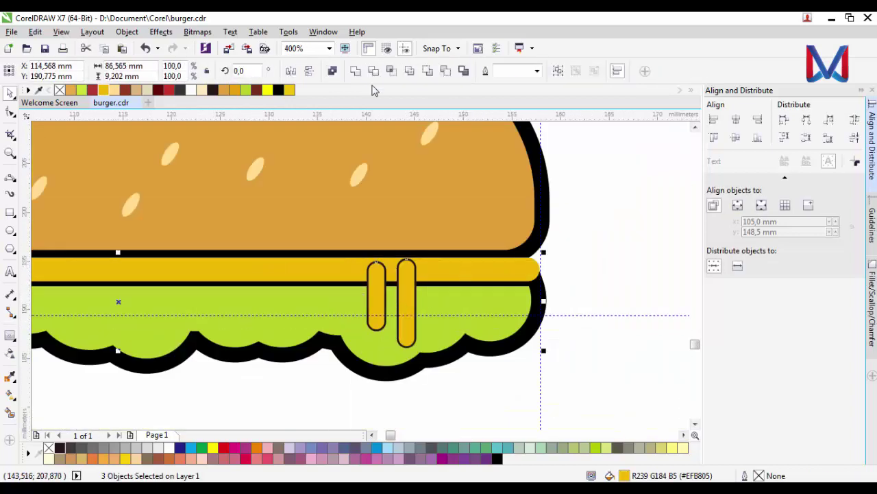
click(391, 70)
click(317, 73)
click(468, 275)
click(318, 73)
scroll(580, 306, down, 2)
scroll(128, 294, up, 2)
scroll(235, 288, down, 2)
scroll(492, 251, up, 2)
scroll(442, 312, up, 1)
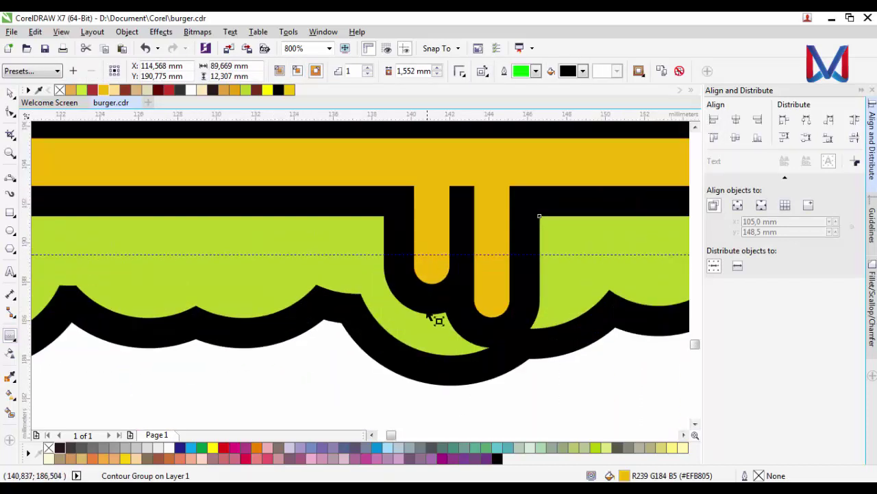
scroll(307, 308, down, 2)
scroll(528, 294, up, 2)
scroll(464, 297, up, 1)
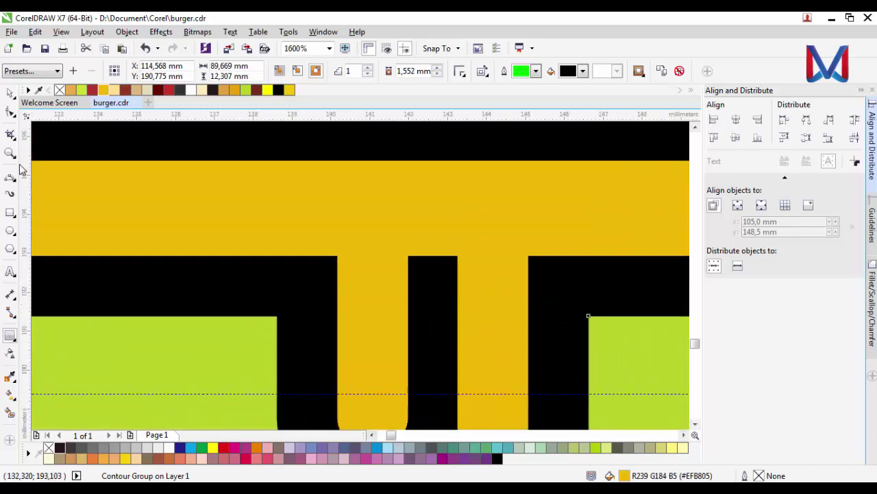
key(ctrl+z)
- Draw a three-point curve arching across the gap between the two drips
click(11, 180)
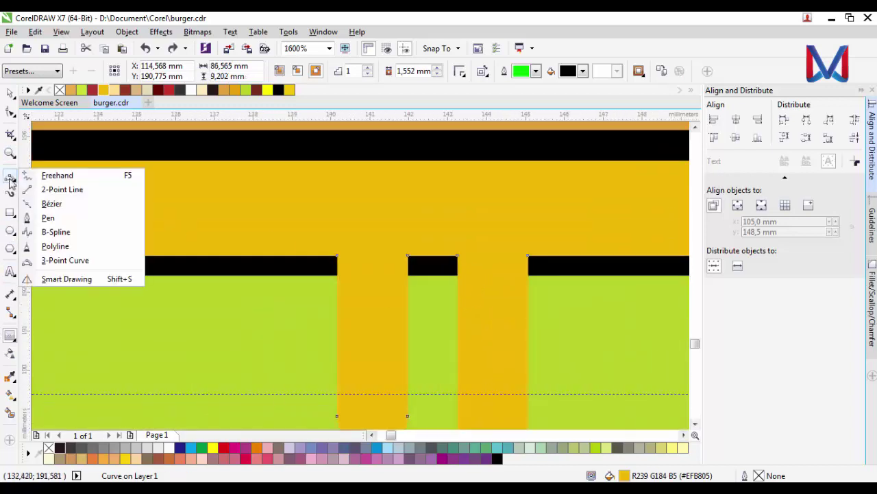
click(10, 180)
click(60, 258)
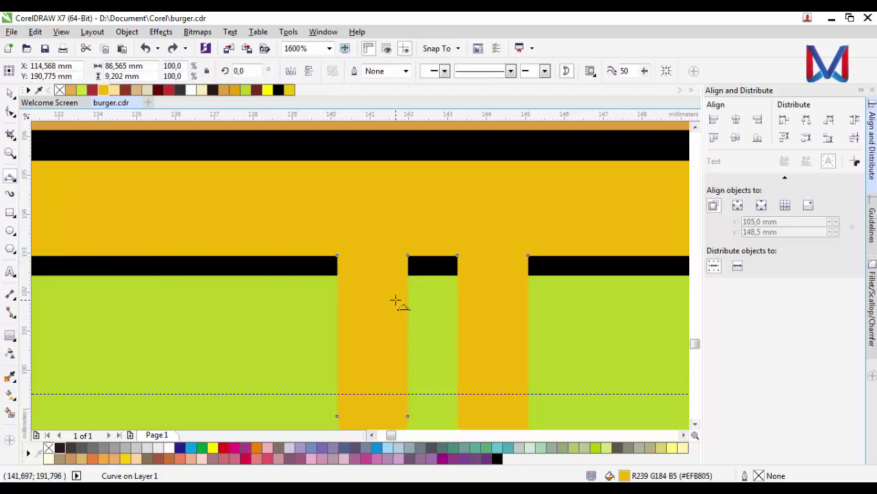
drag(388, 297, 469, 303)
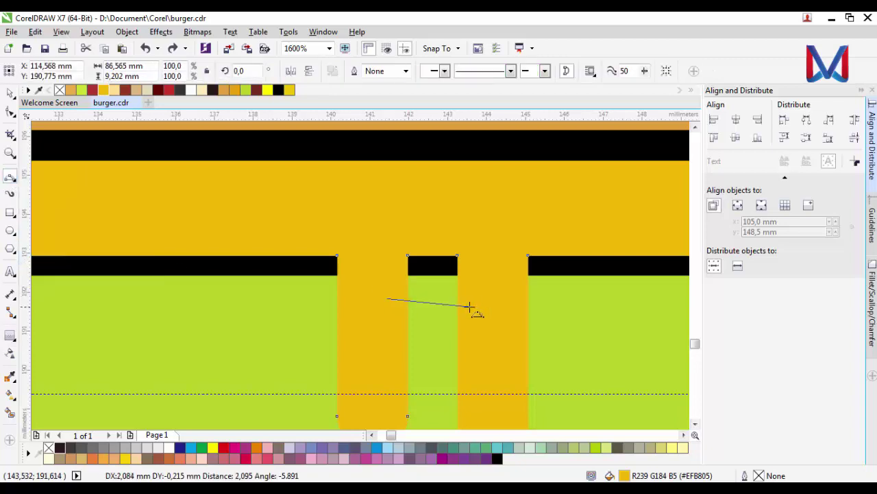
click(433, 286)
scroll(432, 291, up, 1)
- Extend the arch upward into the cheese and close it into a shape
click(11, 413)
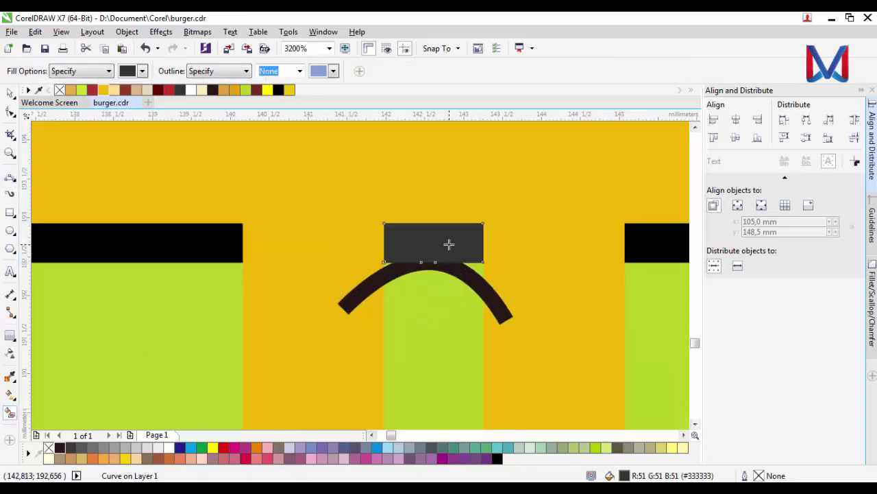
click(10, 177)
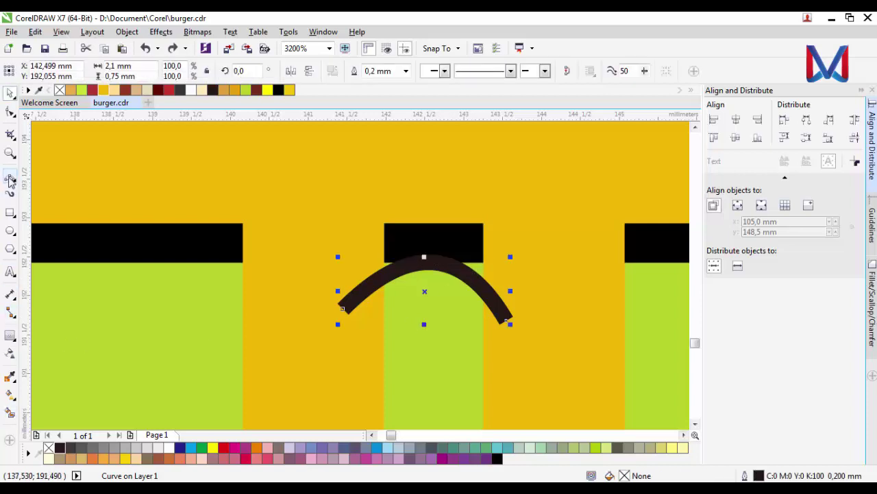
drag(514, 312, 529, 180)
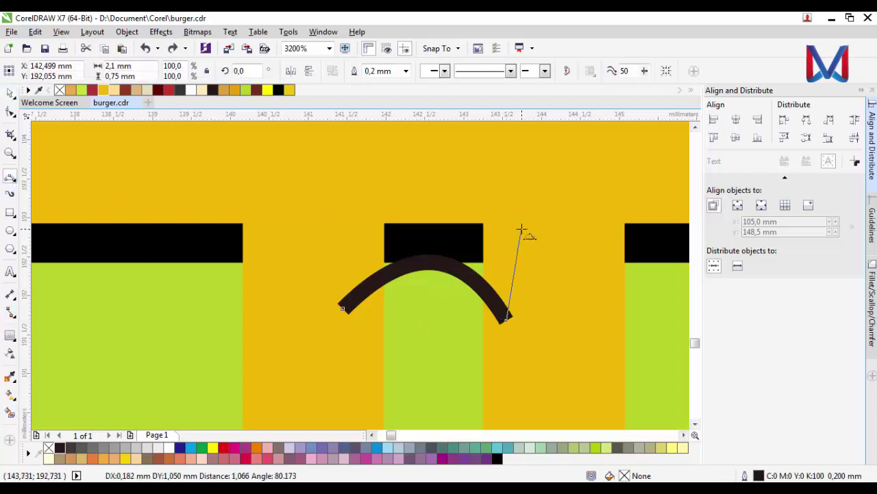
click(312, 175)
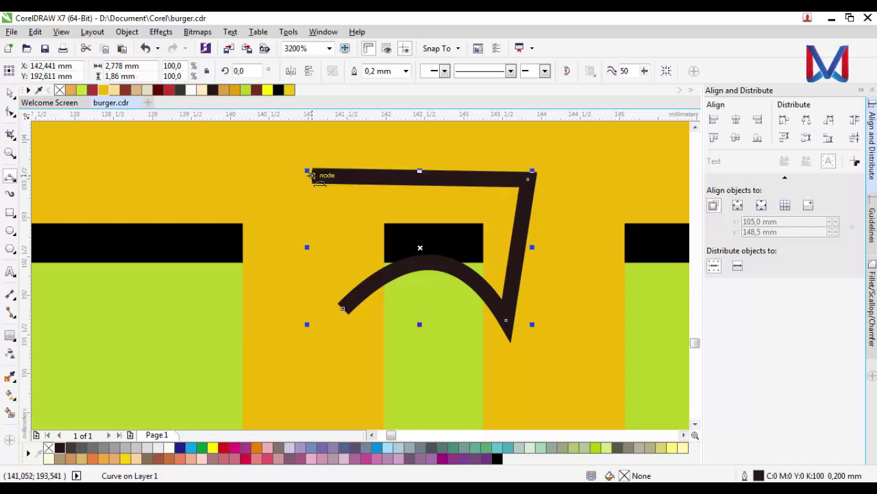
click(342, 309)
scroll(379, 142, down, 1)
scroll(379, 142, up, 1)
scroll(441, 194, up, 1)
- Reshape the top nodes and handles into a smooth rounded arch
key(F10)
click(447, 219)
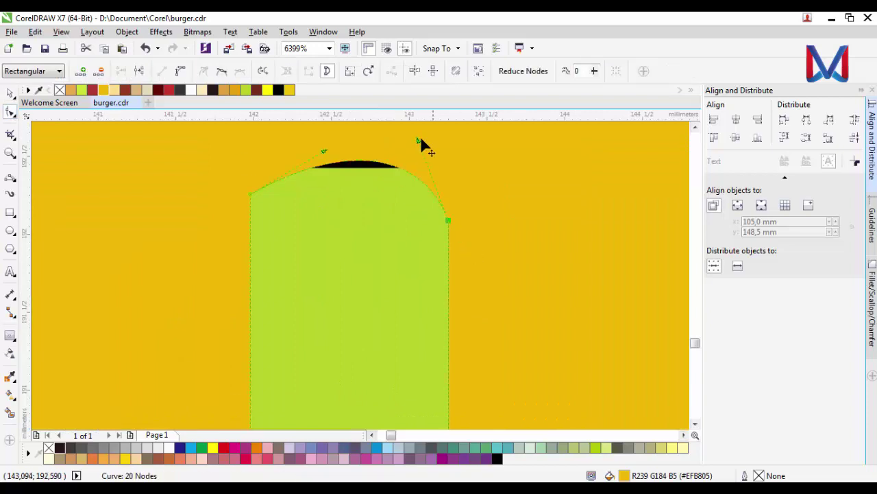
scroll(418, 158, down, 1)
scroll(351, 229, up, 1)
drag(353, 228, 356, 233)
drag(392, 211, 378, 194)
drag(435, 201, 444, 185)
drag(382, 196, 362, 190)
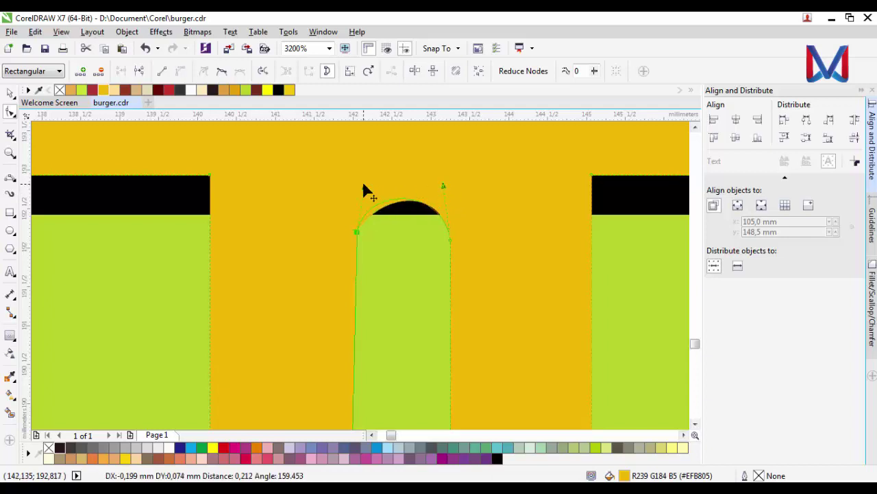
drag(444, 190, 452, 190)
scroll(442, 206, down, 1)
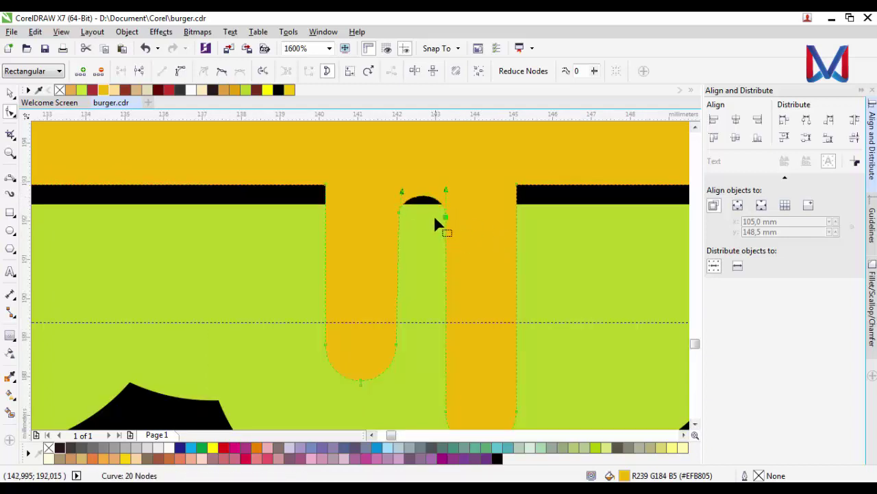
scroll(441, 219, up, 1)
- Narrow the lettuce arch by moving its left and right nodes inward
mouse_move(325, 175)
mouse_down()
mouse_move(464, 232)
mouse_move(451, 271)
mouse_up()
scroll(450, 270, down, 2)
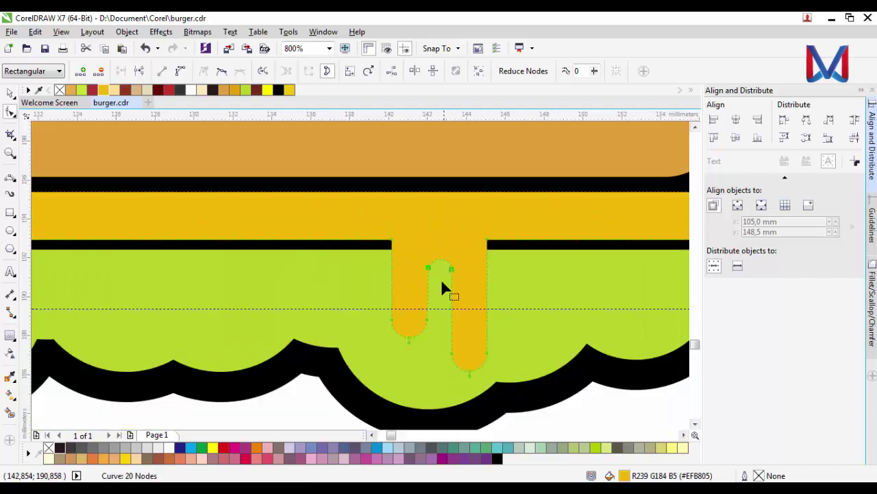
scroll(441, 278, up, 1)
scroll(436, 272, up, 1)
click(425, 266)
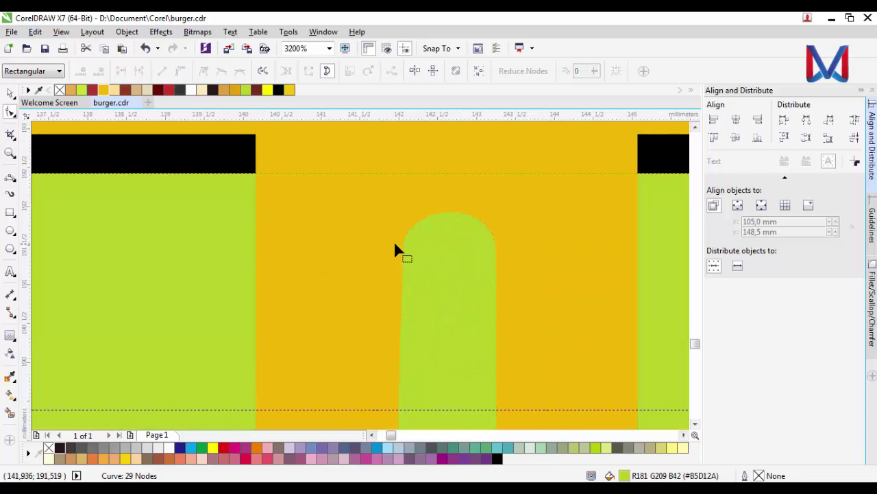
drag(402, 247, 414, 247)
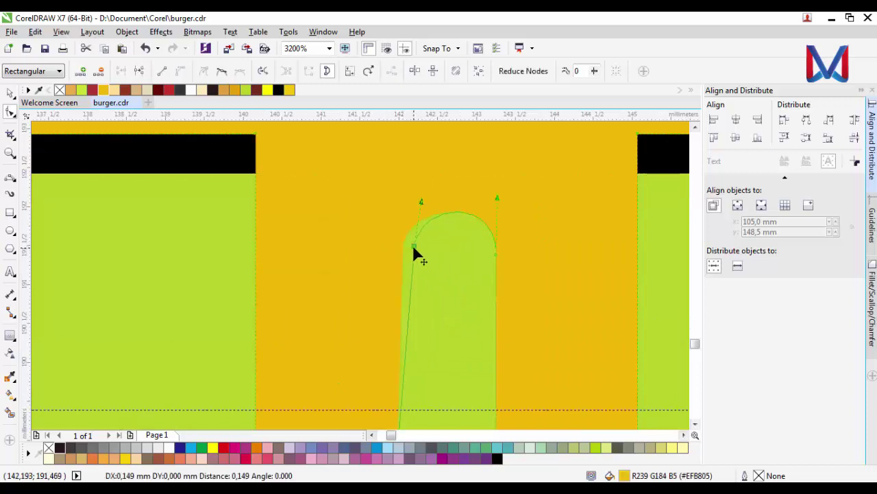
drag(497, 251, 482, 252)
scroll(482, 255, down, 1)
scroll(443, 256, down, 1)
- Leave node editing and select the cheese drip curve
click(10, 94)
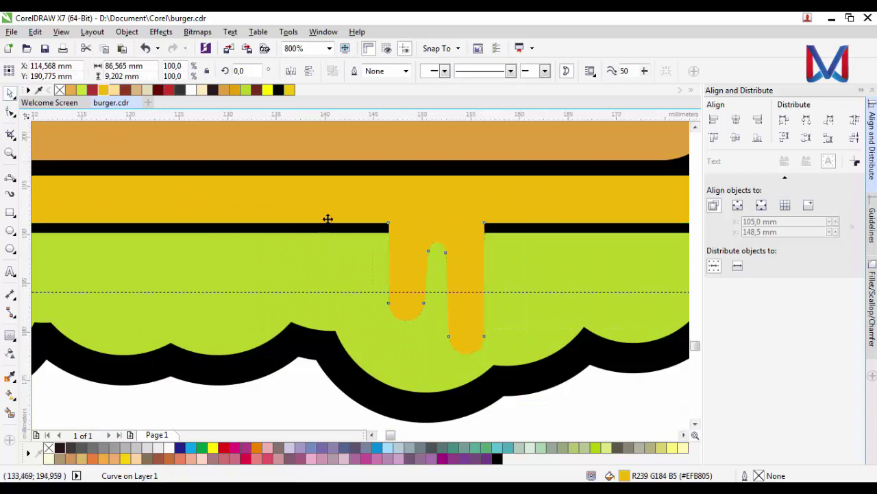
key(Escape)
scroll(327, 219, down, 2)
scroll(313, 225, up, 1)
scroll(284, 205, up, 1)
scroll(321, 199, up, 1)
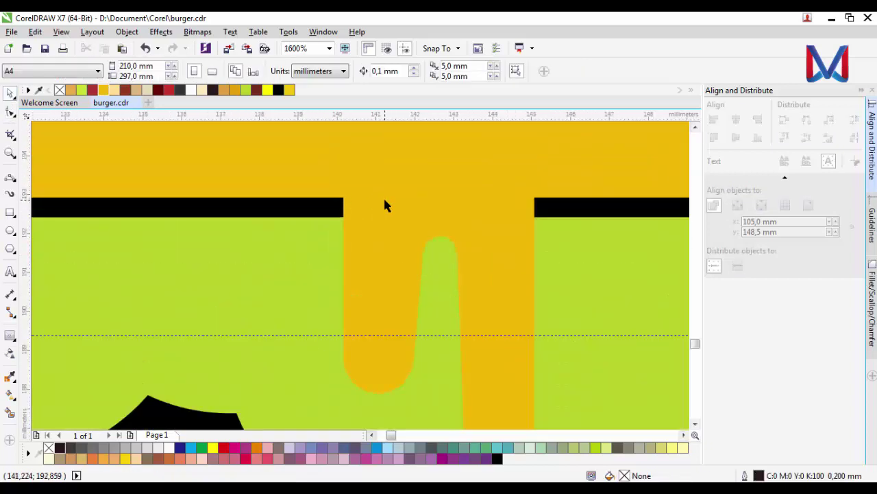
click(383, 200)
scroll(382, 206, down, 1)
scroll(382, 225, up, 1)
scroll(402, 212, up, 1)
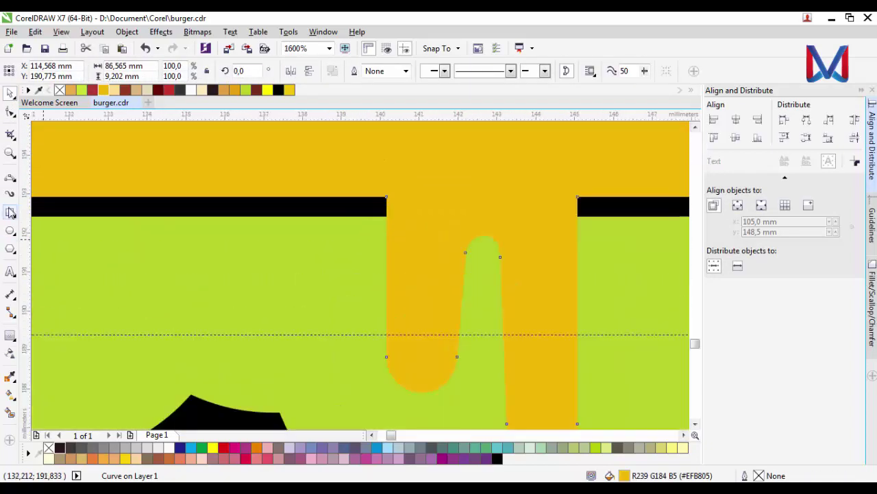
- Draw a curved filler shape from the lettuce's top edge up into the cheese at the drip's left shoulder
click(10, 177)
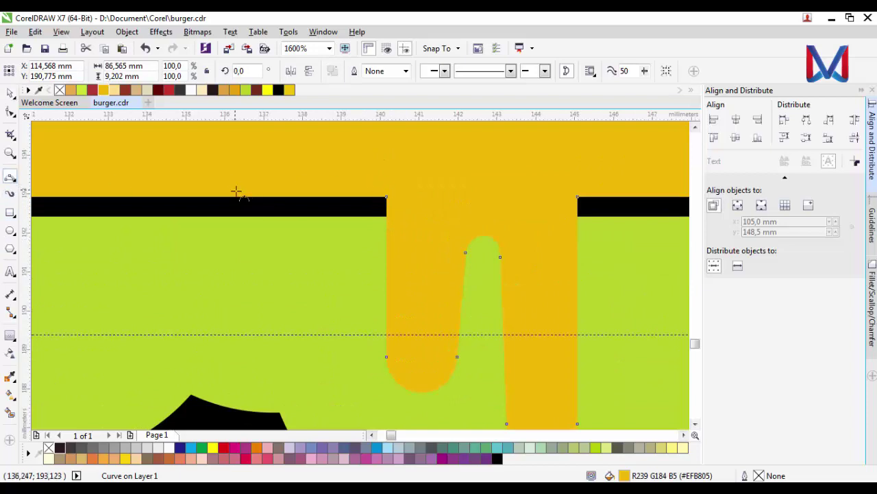
click(265, 197)
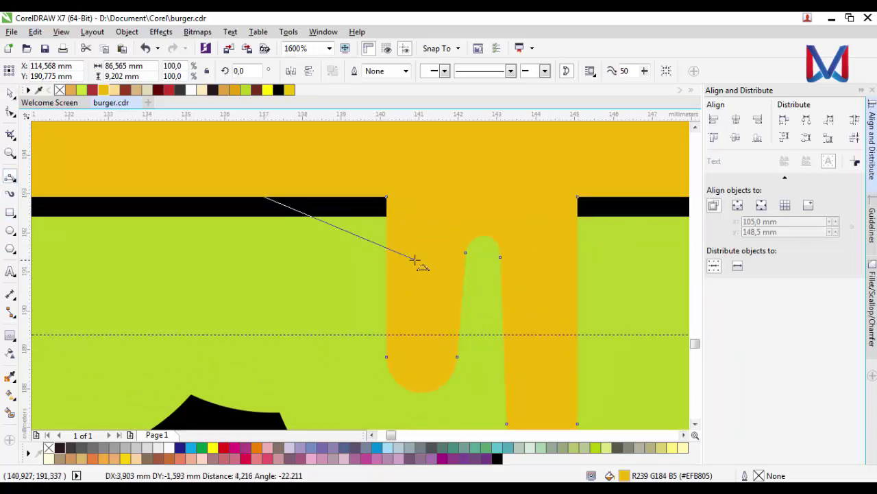
drag(391, 256, 395, 258)
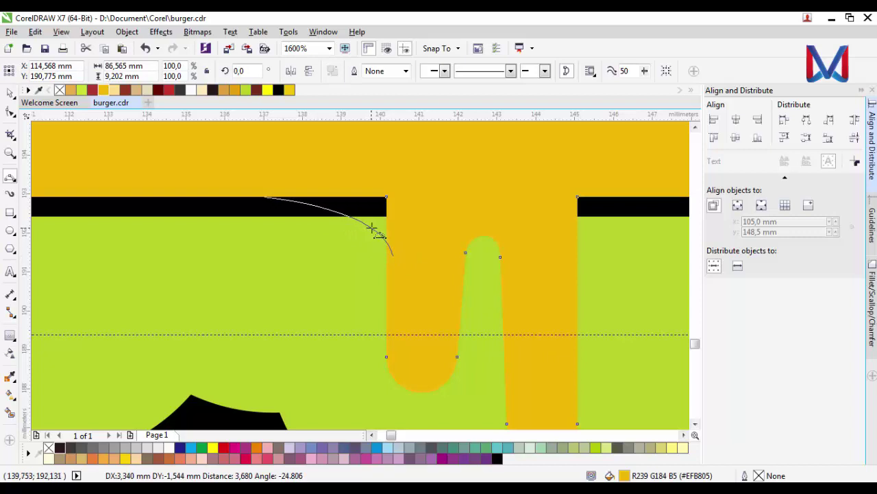
click(405, 251)
click(395, 256)
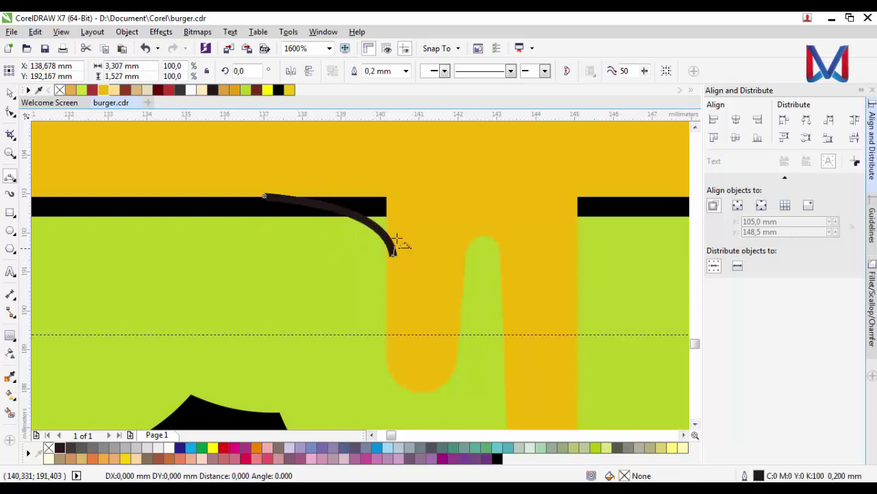
click(399, 175)
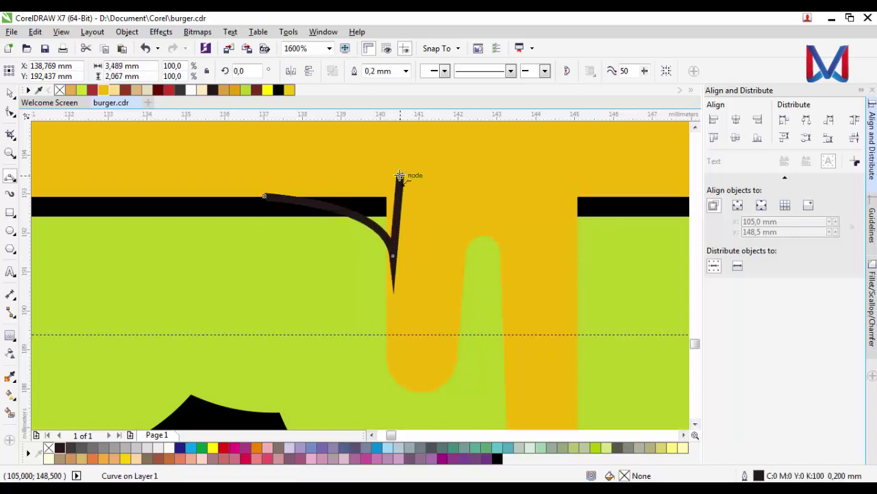
click(399, 175)
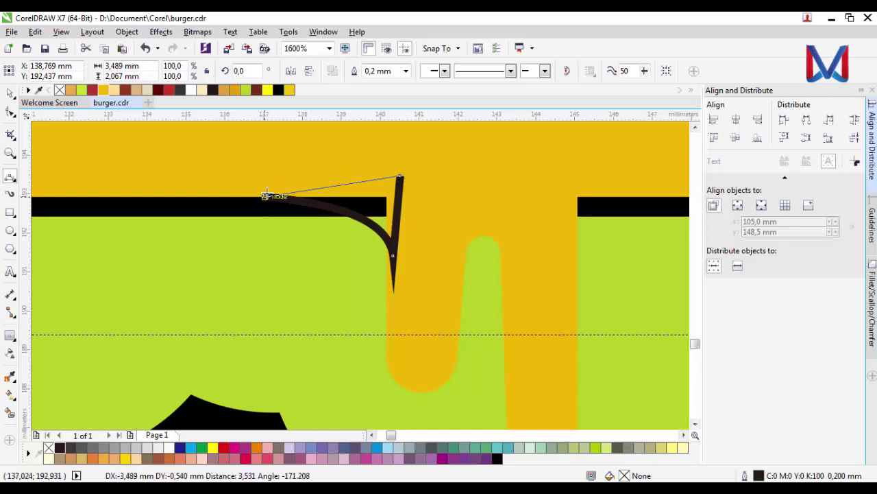
click(265, 196)
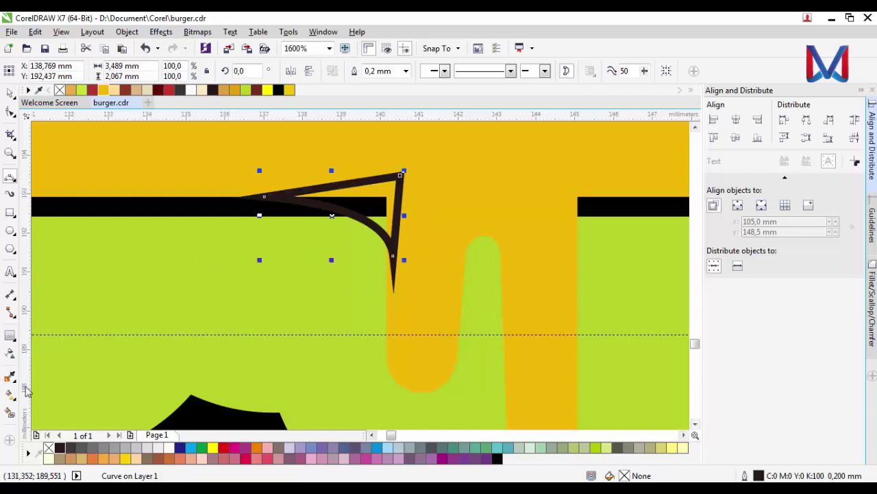
- Fill the filler cheese yellow with no outline and weld it into the cheese drip as one curve
click(104, 90)
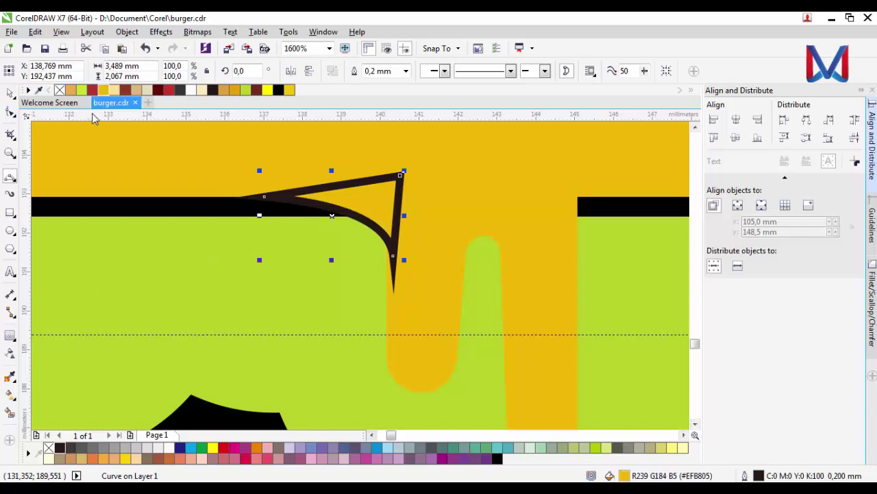
right_click(60, 91)
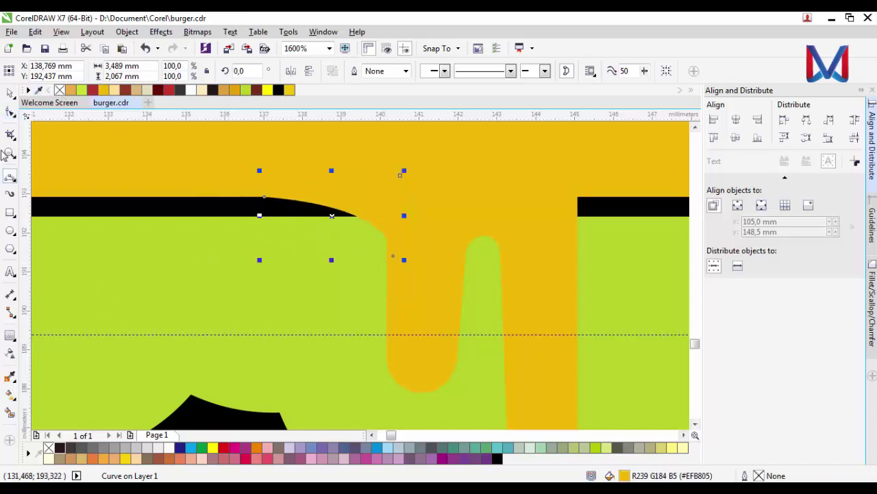
click(10, 93)
shift+click(520, 181)
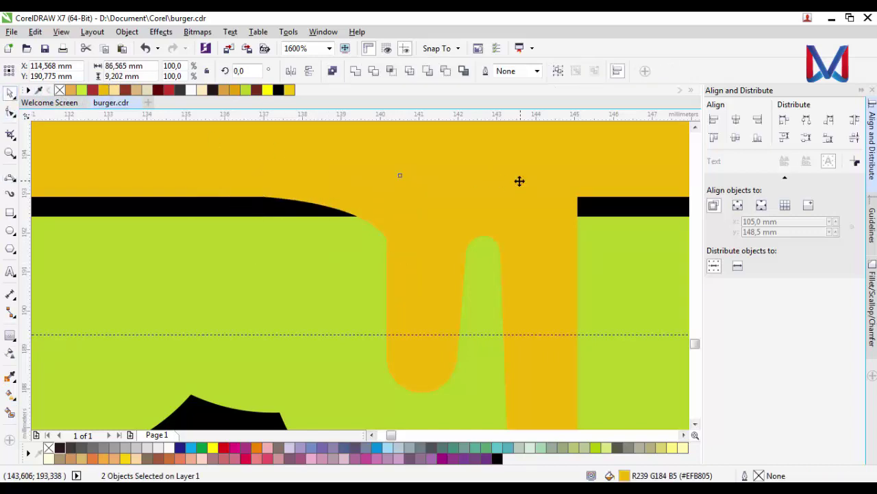
click(356, 71)
click(9, 112)
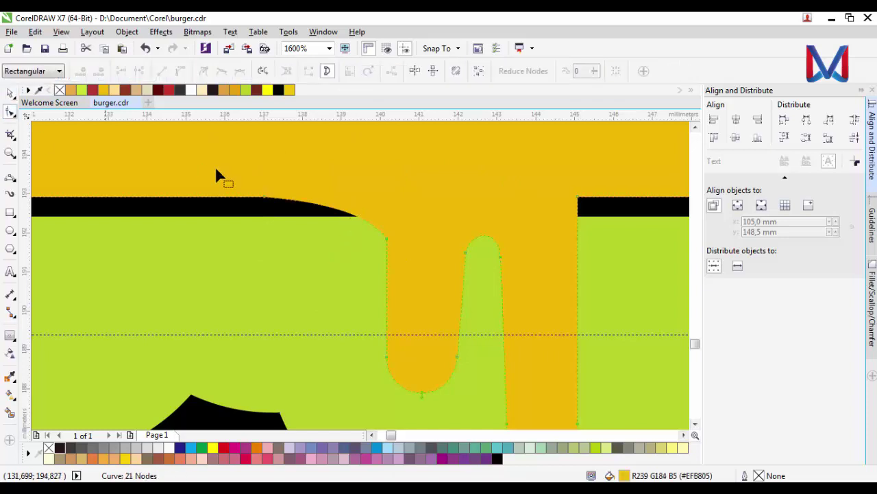
- Smooth the drip's left shoulder by dragging its node handles and deleting the extra node
click(384, 238)
drag(371, 219, 373, 194)
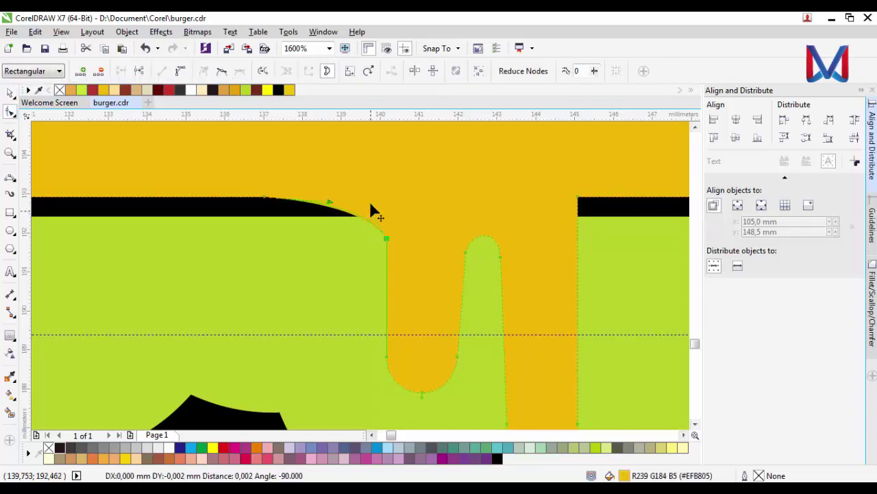
drag(340, 217, 329, 216)
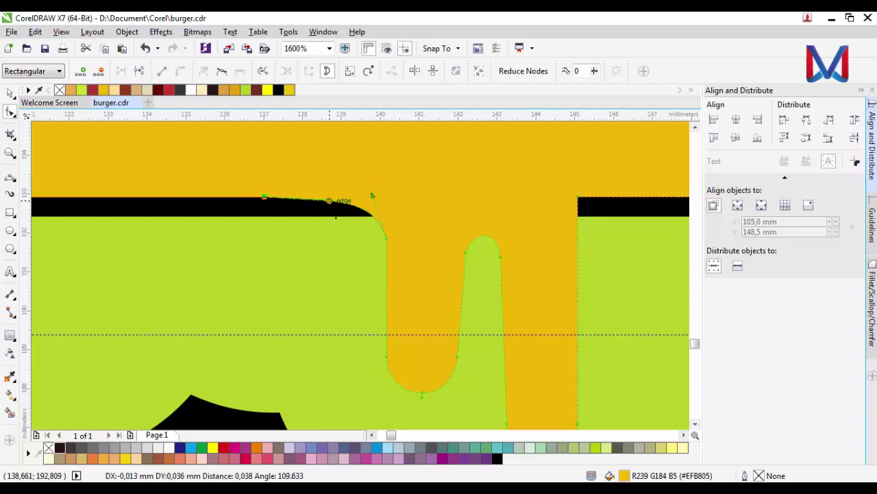
key(Delete)
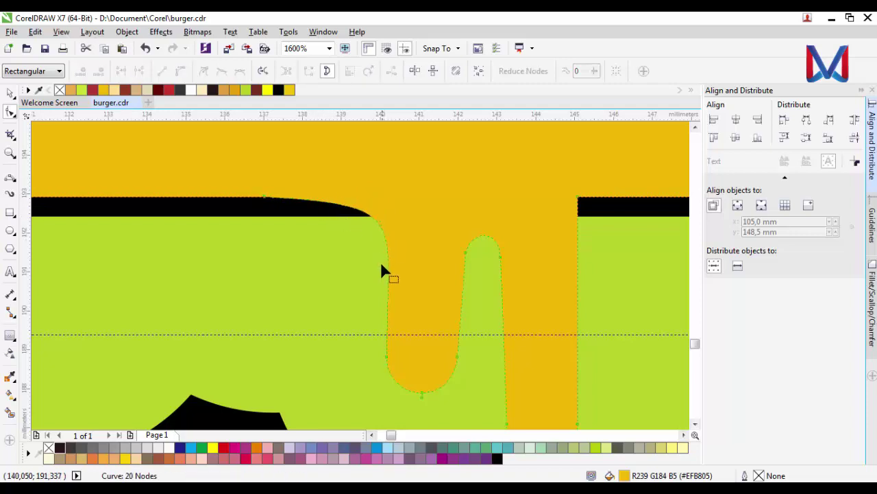
scroll(425, 259, down, 1)
scroll(471, 258, up, 1)
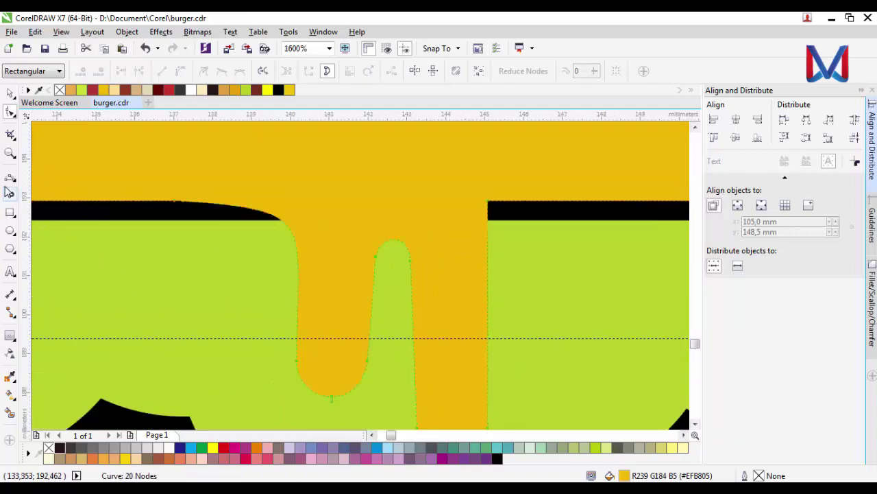
click(10, 177)
- Draw a triangular filler at the drip's right shoulder, filled cheese yellow with no outline
click(487, 274)
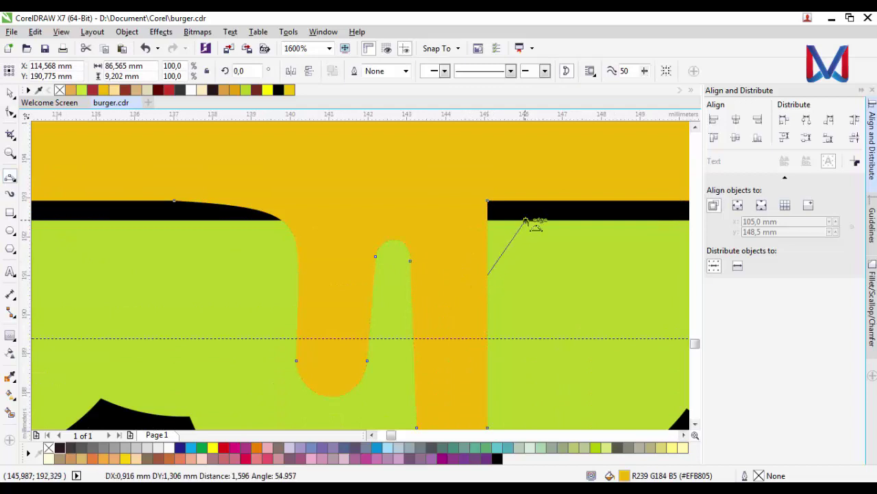
mouse_move(573, 200)
mouse_down()
mouse_move(531, 211)
mouse_move(531, 222)
mouse_up()
click(573, 199)
click(468, 165)
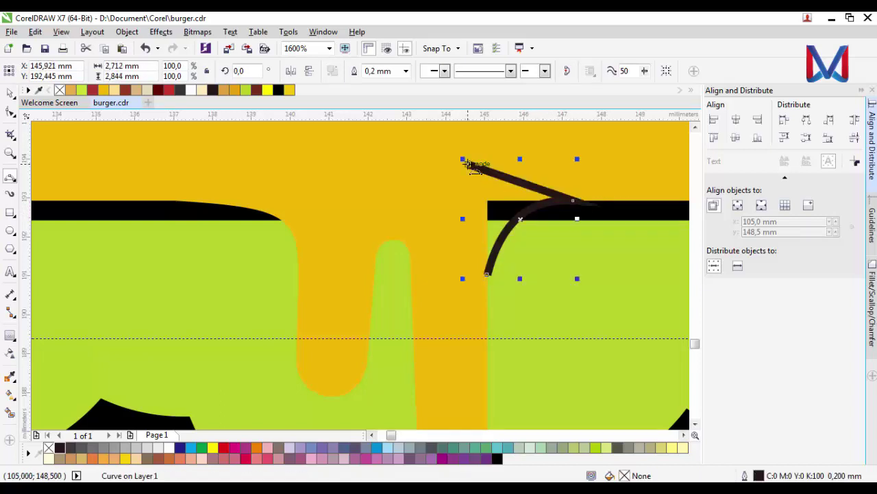
click(467, 165)
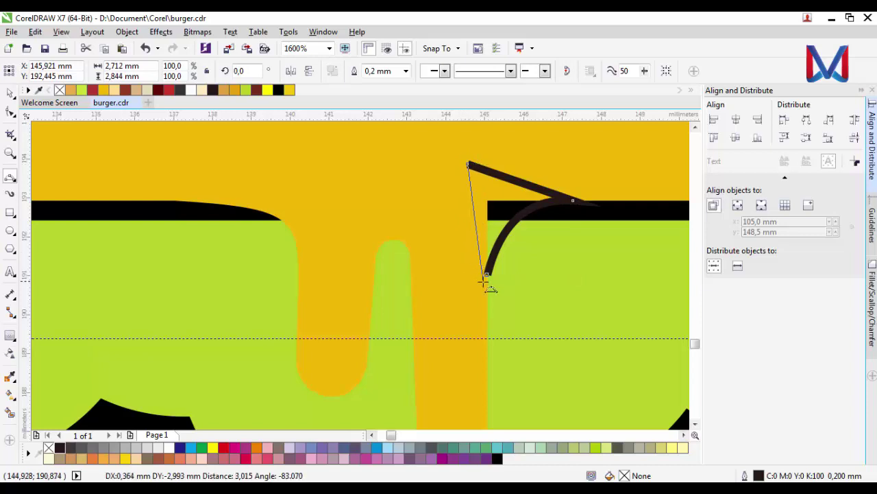
click(486, 274)
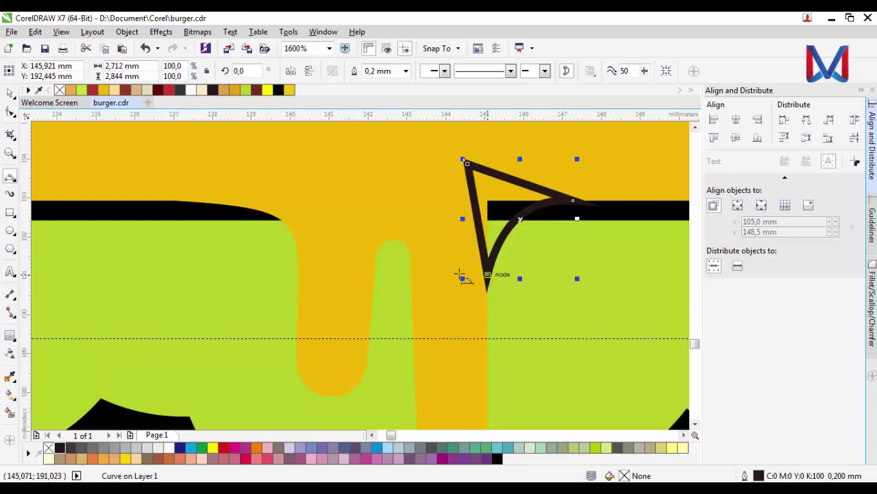
click(104, 90)
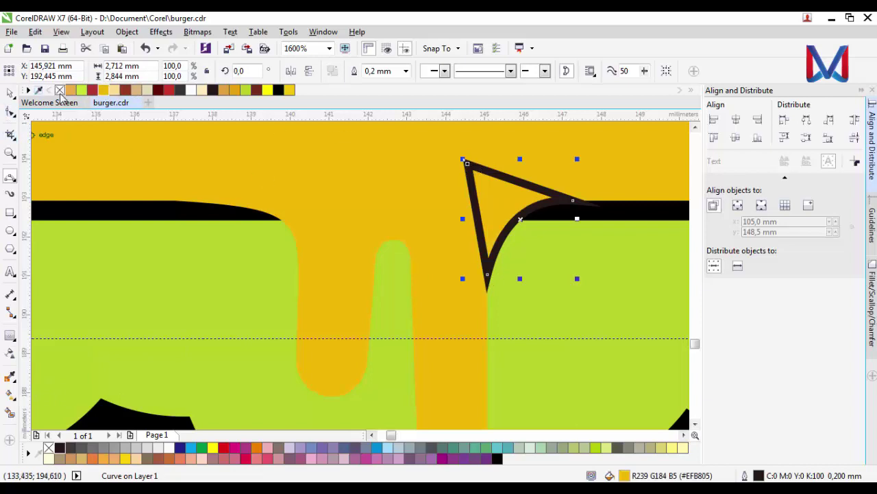
right_click(60, 91)
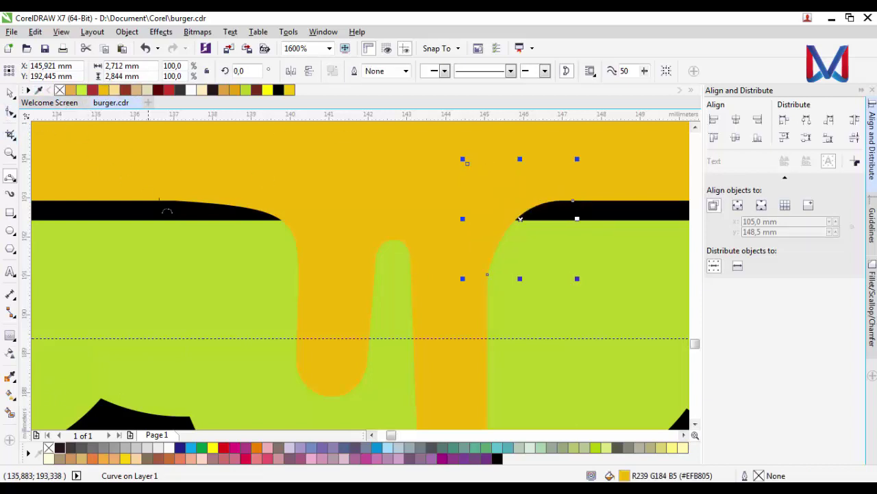
- Give the cheese drip a black outside contour enclosing the cheese and lettuce
click(387, 170)
scroll(515, 235, down, 2)
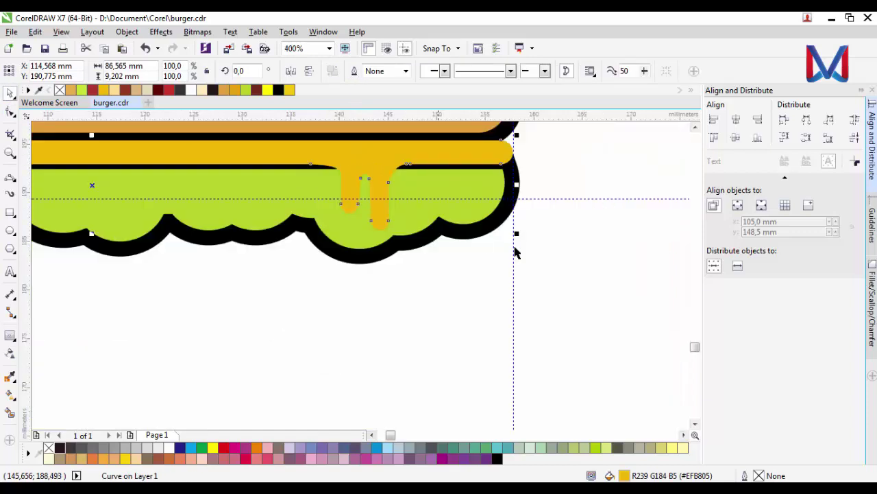
scroll(436, 266, down, 1)
click(436, 266)
scroll(400, 225, up, 2)
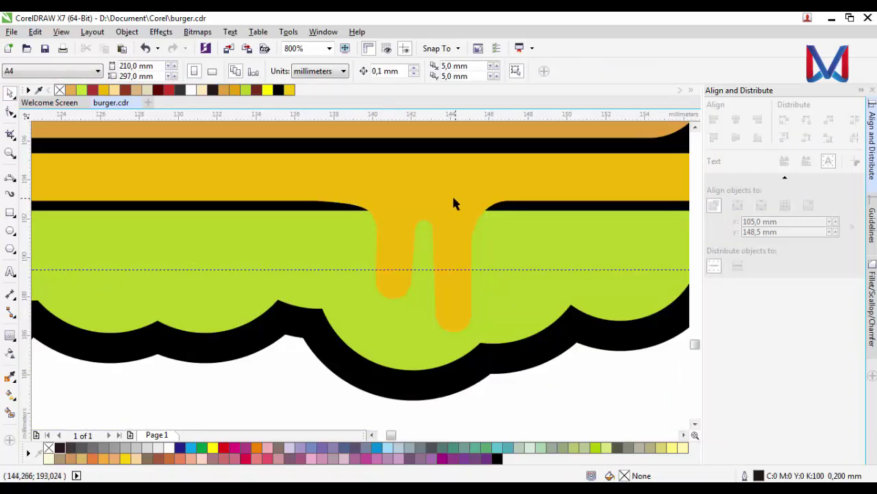
scroll(454, 203, down, 1)
click(433, 223)
click(9, 336)
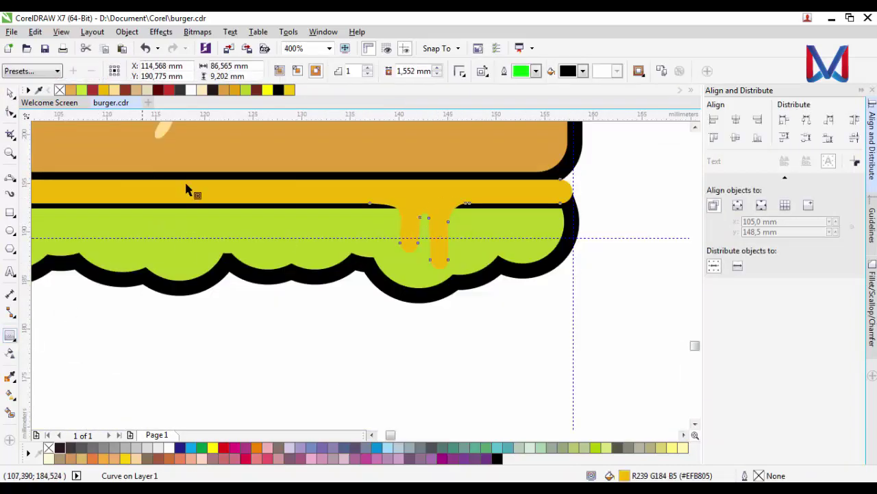
drag(152, 269, 152, 283)
scroll(554, 221, down, 1)
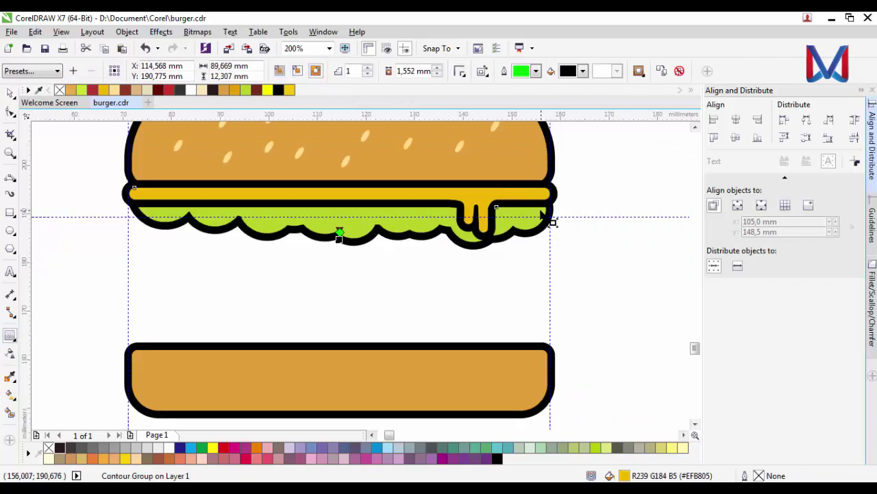
scroll(480, 239, up, 1)
scroll(480, 238, up, 1)
scroll(484, 198, down, 1)
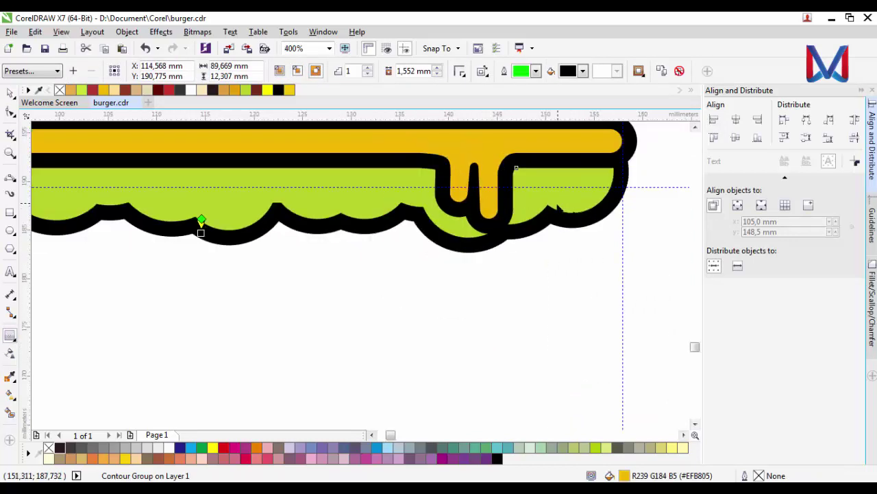
scroll(556, 205, down, 1)
- Deselect the contour group and review the outlined cheese drips
click(8, 94)
scroll(485, 181, down, 1)
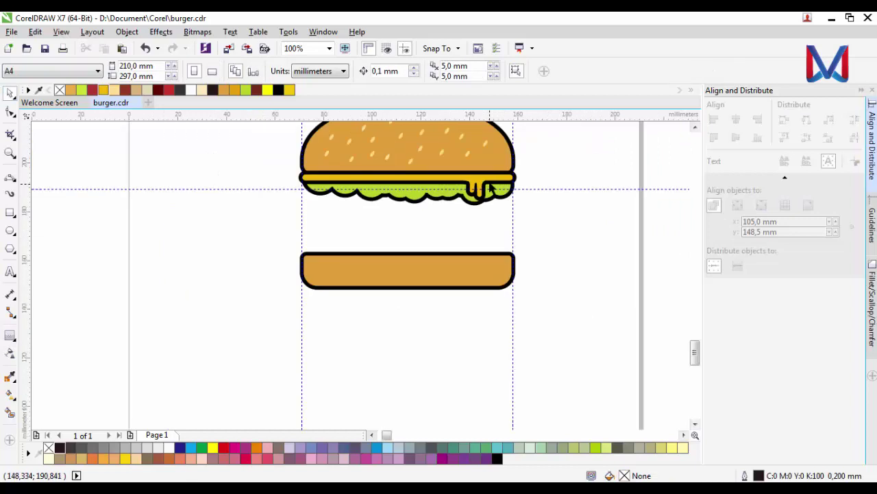
scroll(485, 182, up, 2)
scroll(467, 196, down, 1)
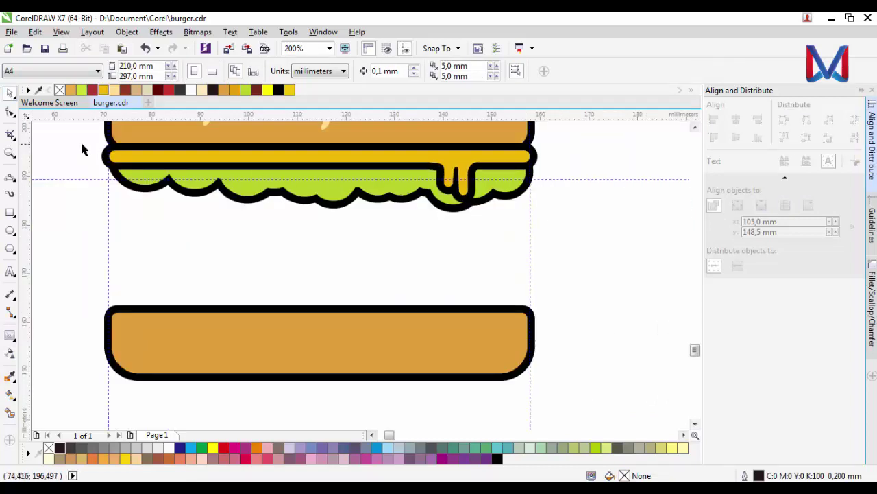
scroll(81, 150, up, 1)
scroll(118, 245, down, 1)
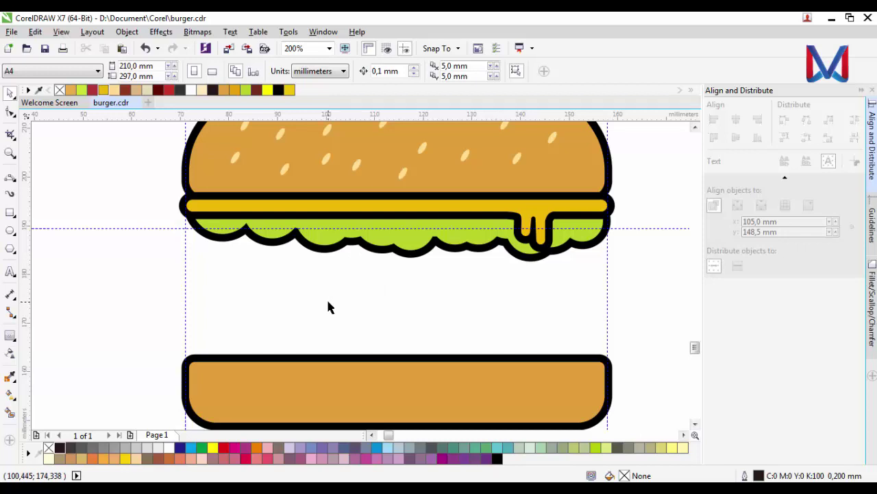
- Move the lettuce lower and draw a thin rectangle about 4,763 mm tall above the bottom bun
click(410, 239)
drag(409, 240, 402, 283)
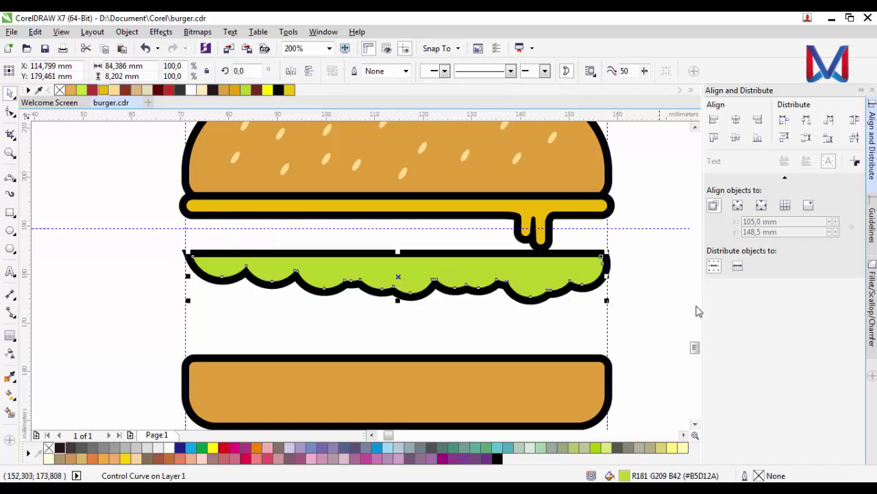
click(144, 278)
click(11, 212)
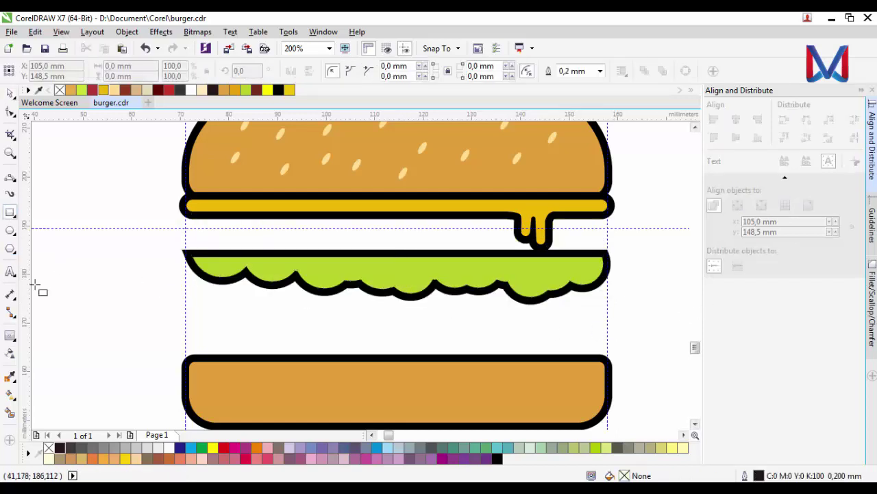
click(11, 92)
click(10, 214)
drag(184, 336, 609, 348)
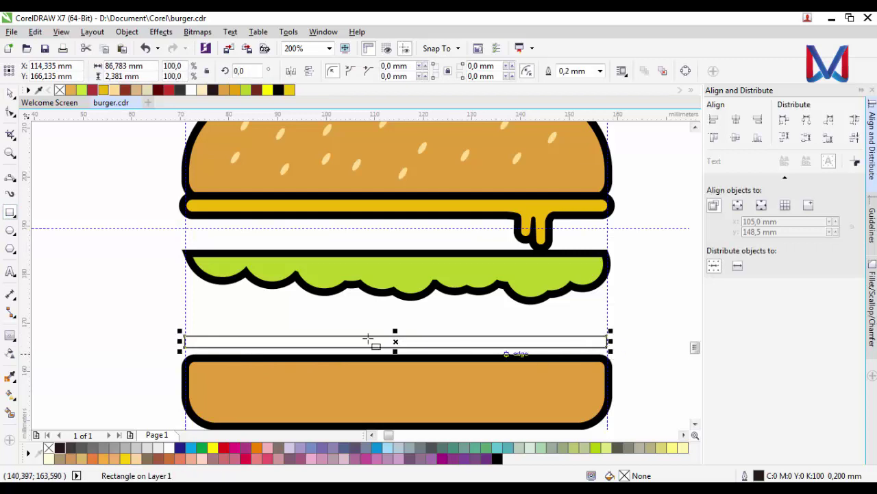
drag(396, 331, 396, 319)
- Round the rectangle's corners, fill it tomato red, and move it up under the cheese
click(10, 113)
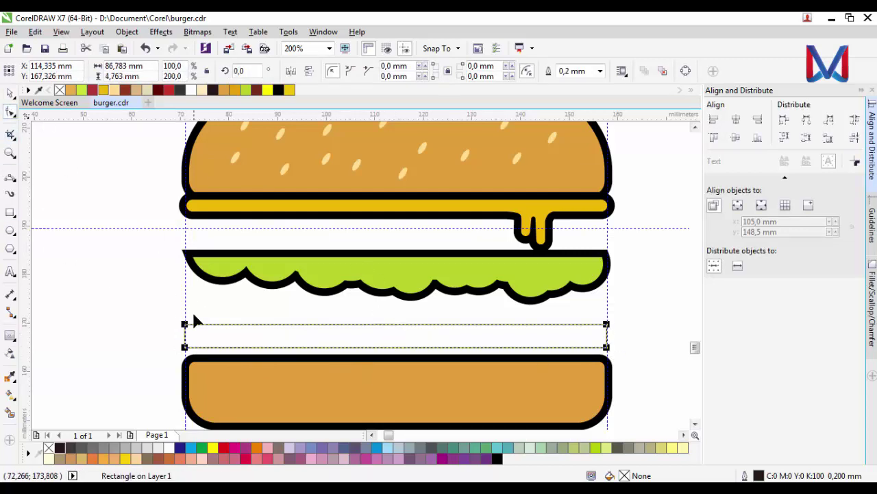
drag(185, 325, 195, 326)
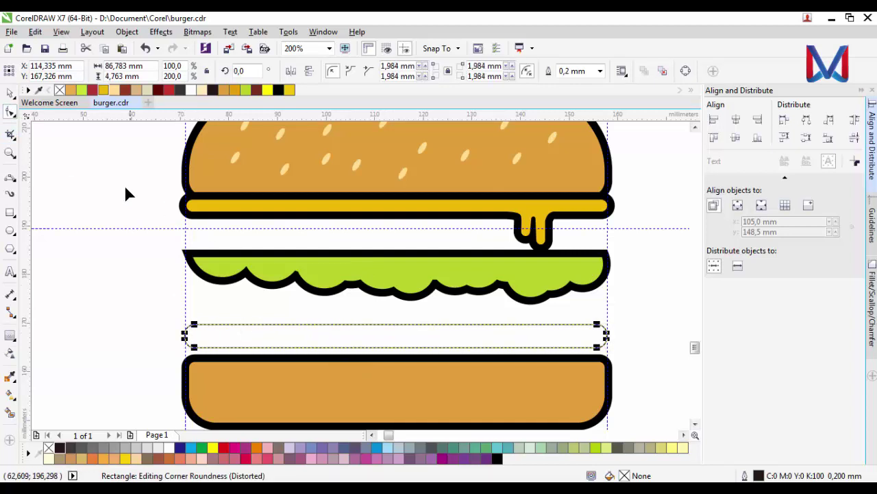
click(126, 90)
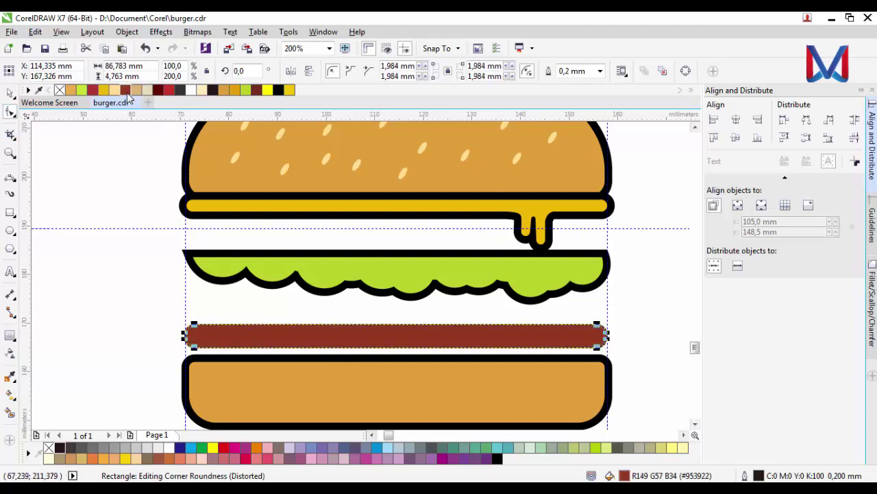
click(169, 90)
click(9, 92)
click(422, 310)
drag(401, 340, 416, 236)
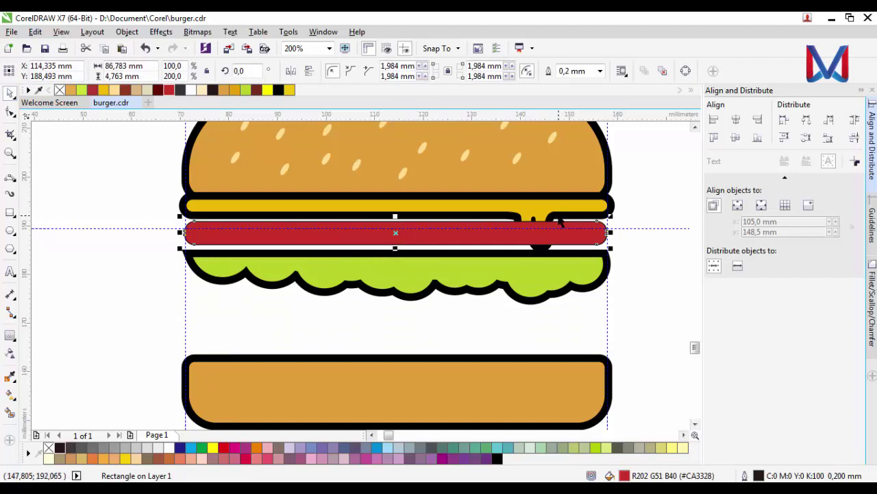
- Send the tomato behind the cheese drip, nudge it higher, and raise the lettuce beneath it
key(shift+Page_Down)
scroll(424, 221, up, 2)
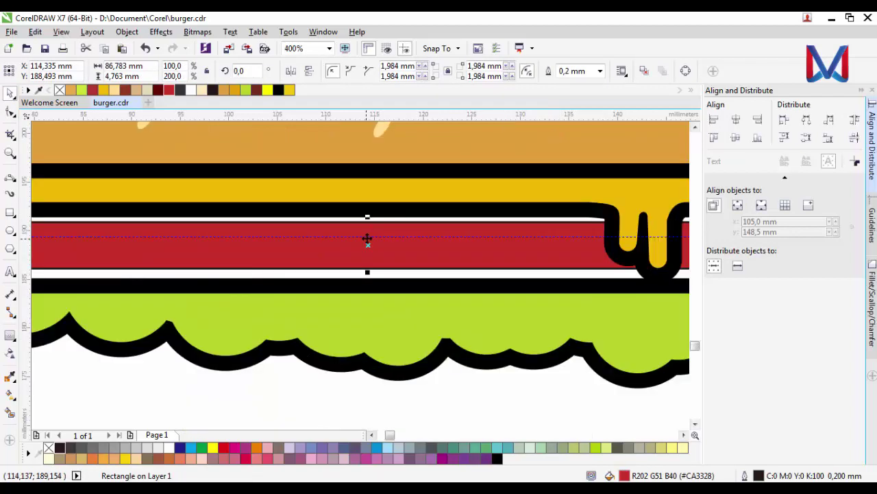
drag(390, 248, 390, 244)
drag(395, 310, 398, 311)
scroll(398, 311, down, 2)
click(611, 340)
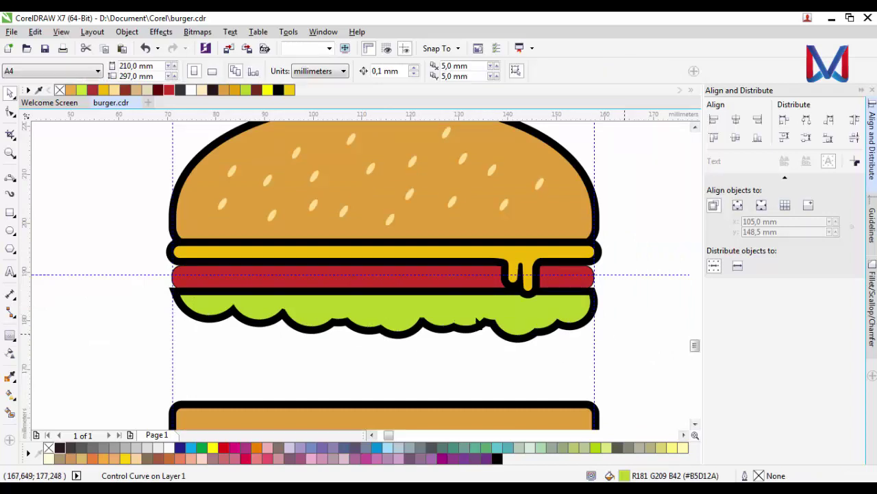
- Give the red tomato slice a thick black outside contour, then deselect and inspect it
click(327, 287)
click(15, 338)
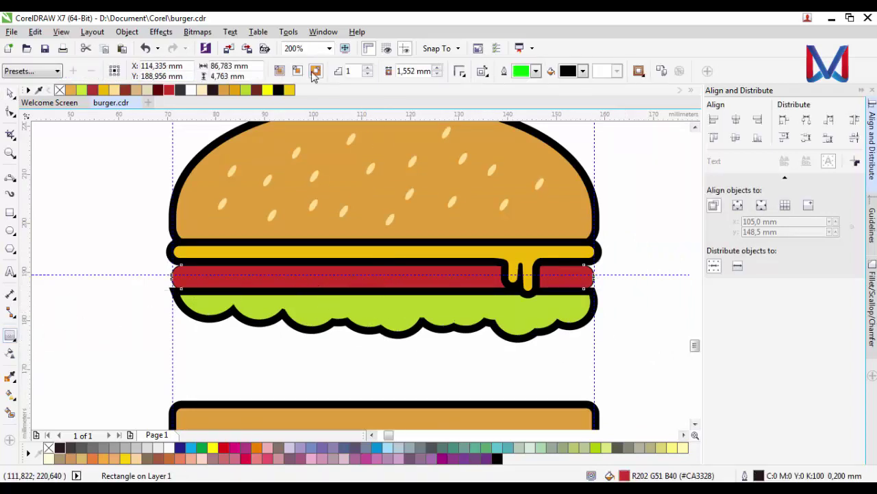
click(314, 71)
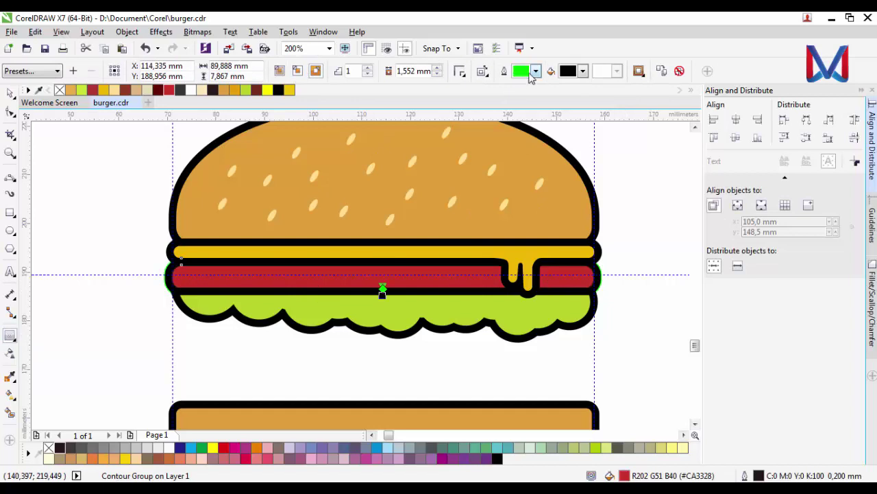
click(9, 94)
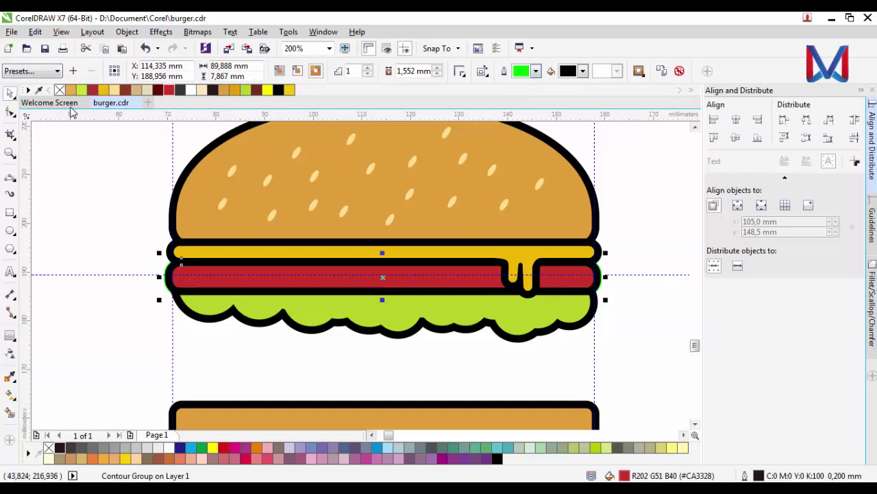
click(60, 91)
click(93, 218)
scroll(222, 280, up, 1)
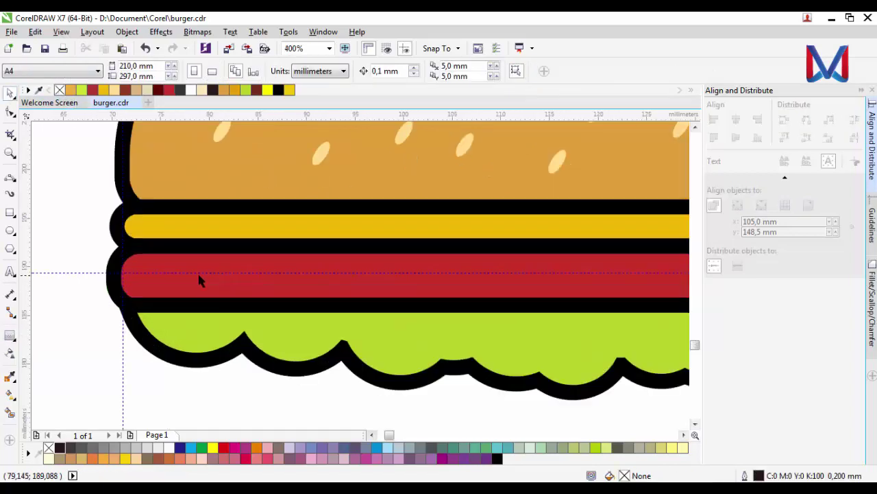
scroll(197, 272, down, 1)
scroll(469, 296, down, 1)
scroll(480, 284, up, 2)
scroll(568, 333, down, 2)
scroll(483, 311, up, 1)
scroll(484, 312, down, 1)
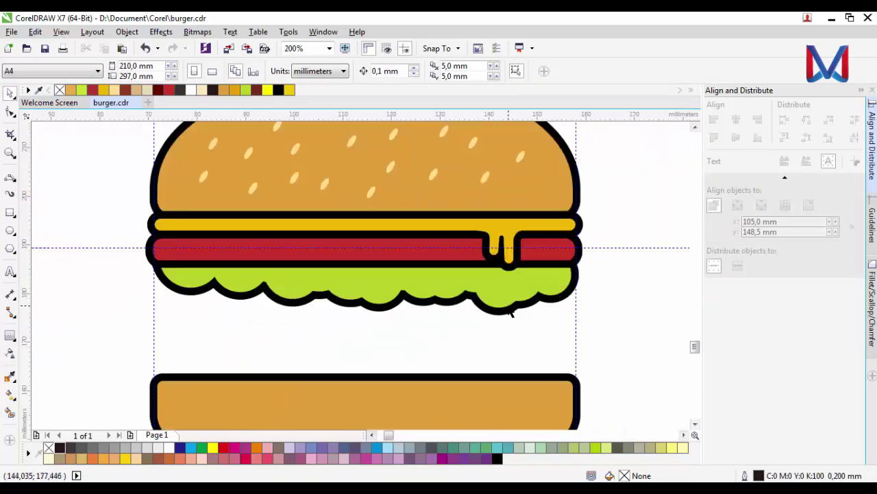
scroll(415, 270, down, 1)
scroll(384, 278, up, 1)
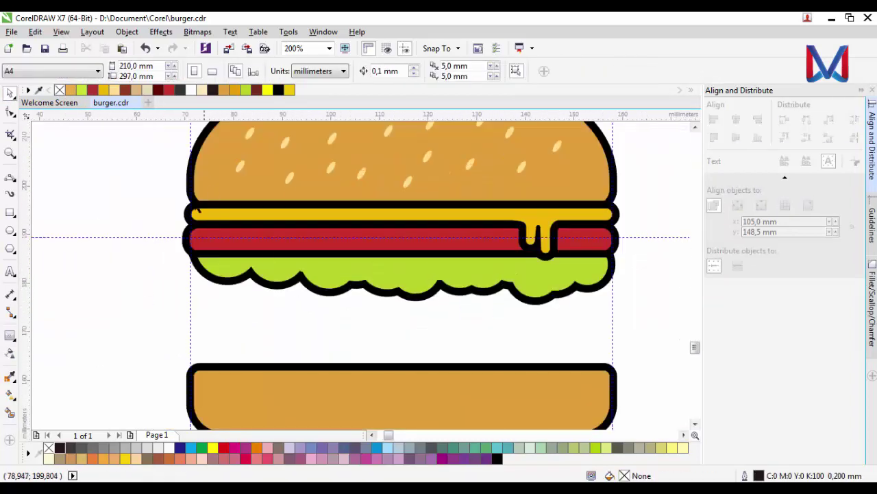
- Draw a long rounded rectangle below the lettuce, filled dark brown with no outline
click(11, 213)
drag(190, 285, 615, 327)
scroll(185, 329, up, 1)
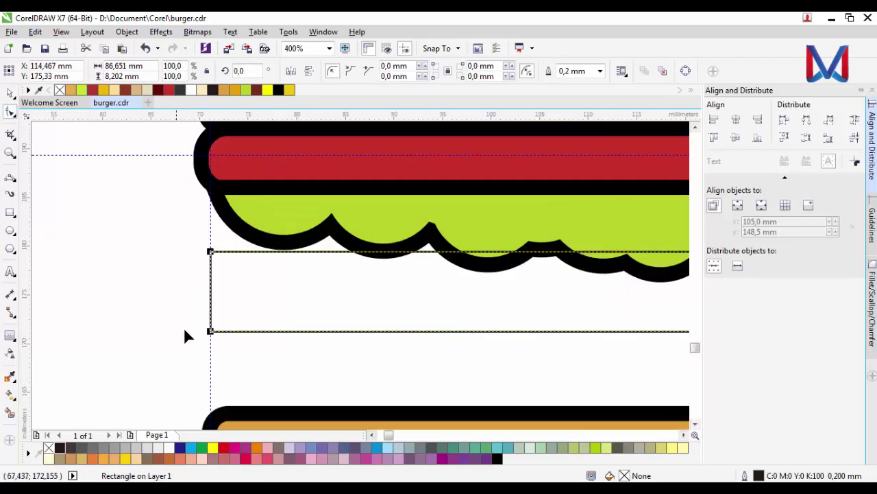
drag(211, 335, 246, 333)
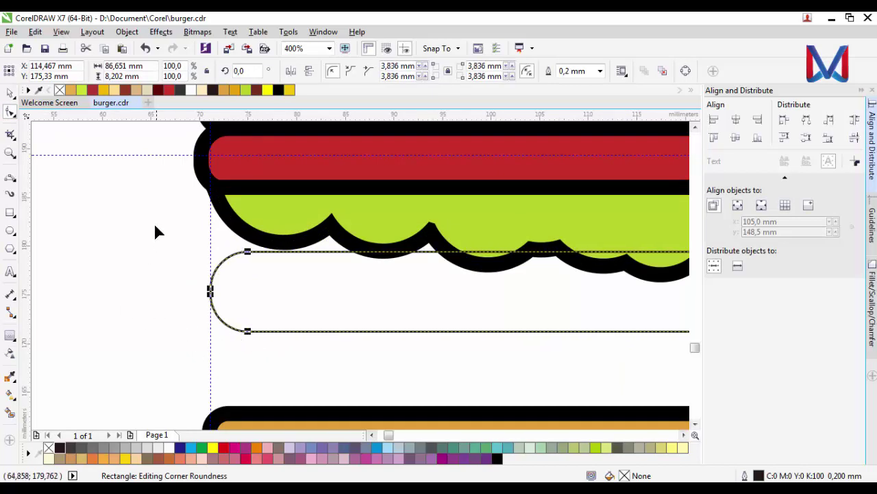
click(258, 90)
scroll(72, 220, down, 1)
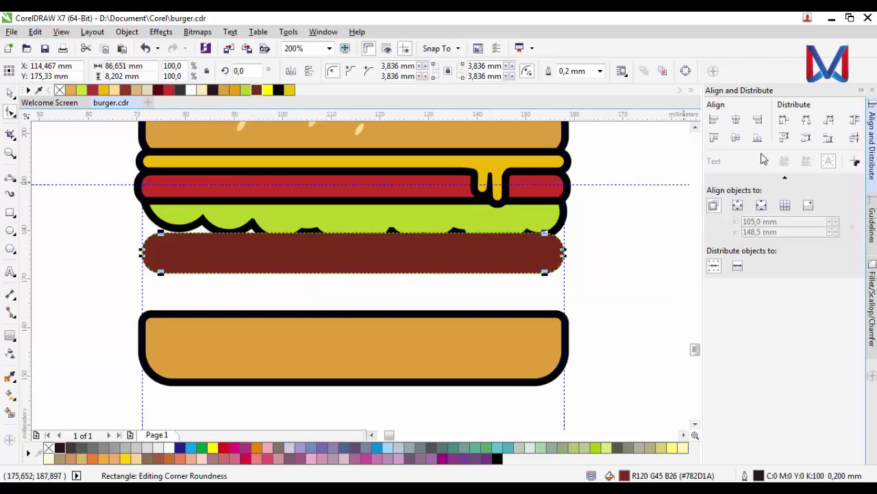
right_click(60, 89)
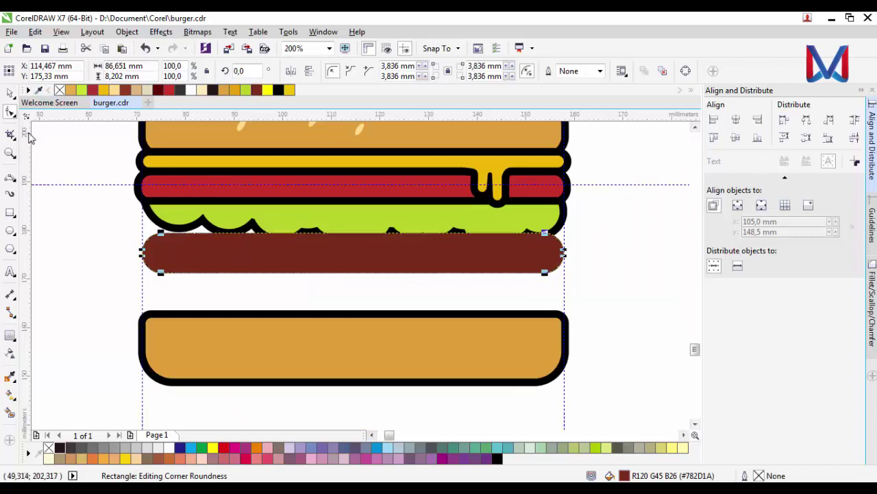
- Send the brown patty behind the lettuce and add a thick black outside contour
click(10, 94)
click(304, 252)
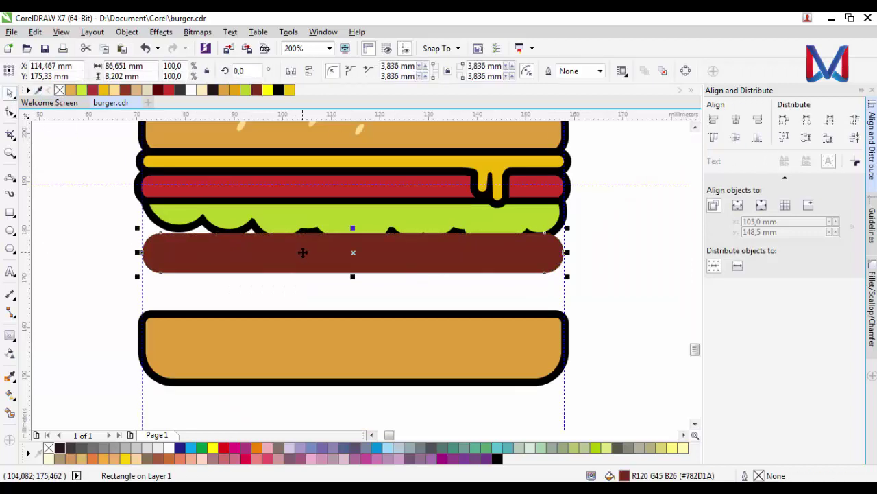
key(ctrl+Page_Down)
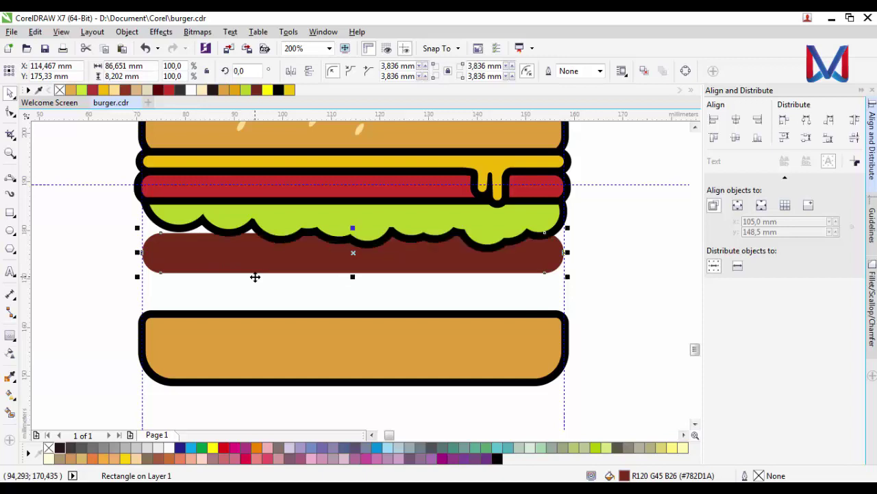
scroll(257, 260, up, 2)
scroll(254, 264, down, 2)
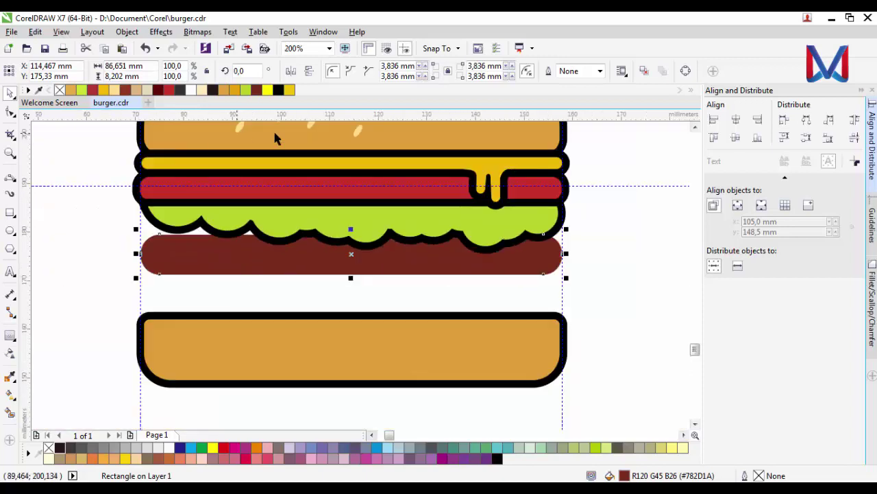
click(11, 338)
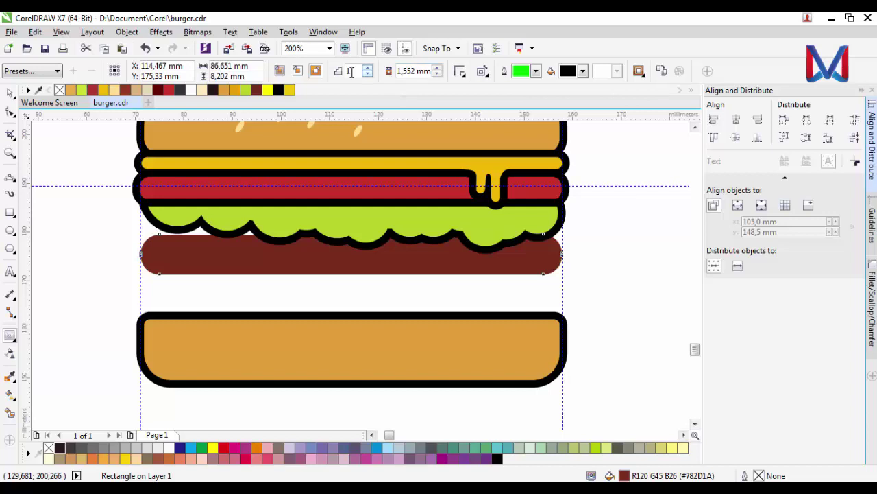
click(317, 71)
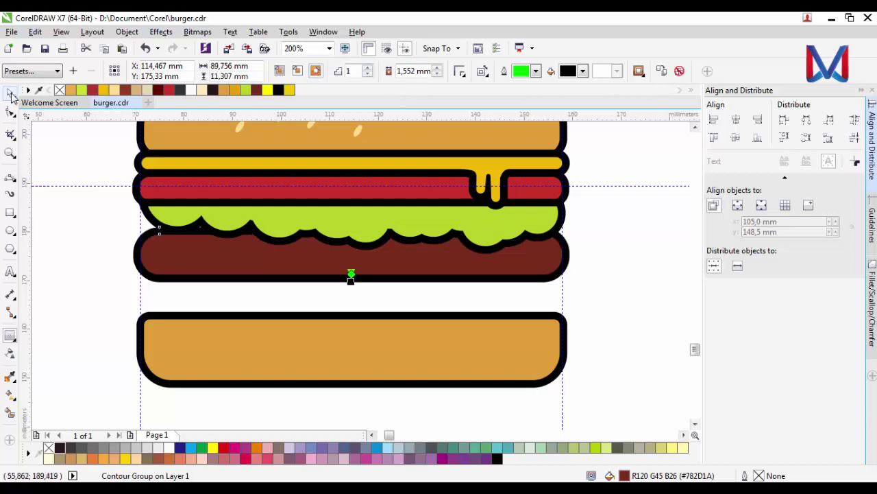
click(11, 95)
- Position the brown patty snugly under the lettuce with drags and an Up-arrow nudge
click(107, 299)
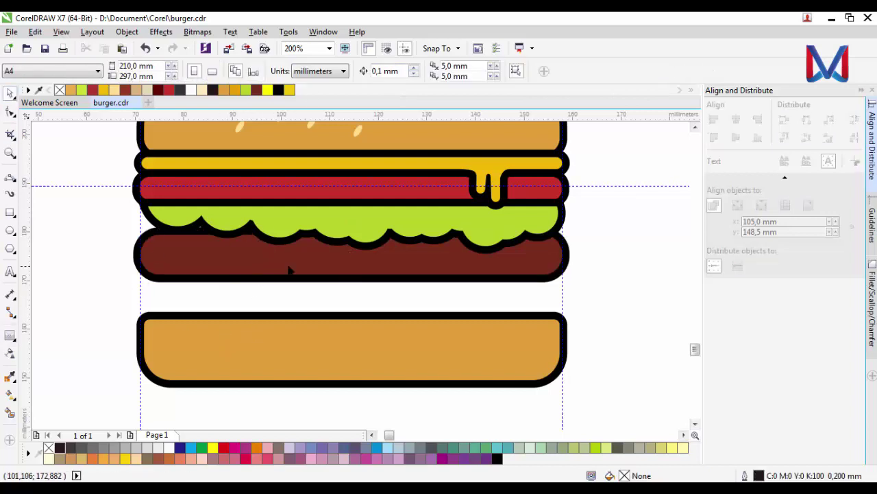
click(318, 264)
drag(318, 265, 316, 261)
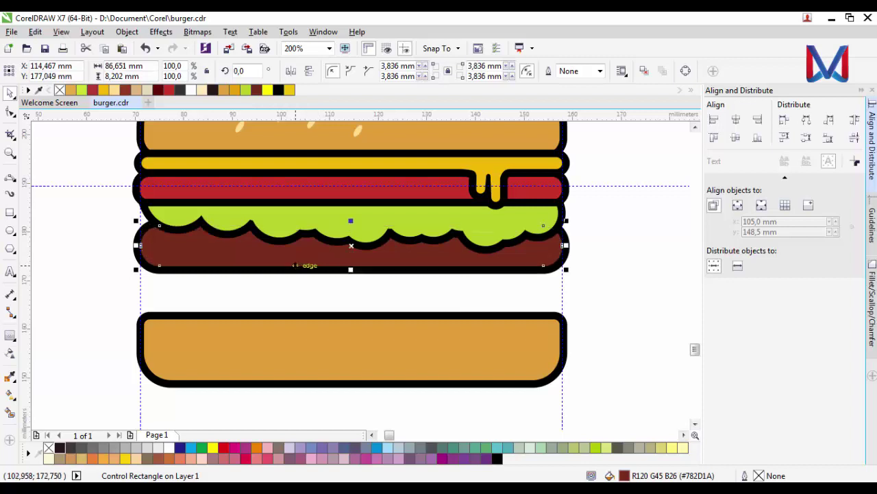
scroll(296, 264, down, 1)
scroll(298, 264, up, 1)
drag(303, 259, 305, 249)
scroll(306, 266, up, 1)
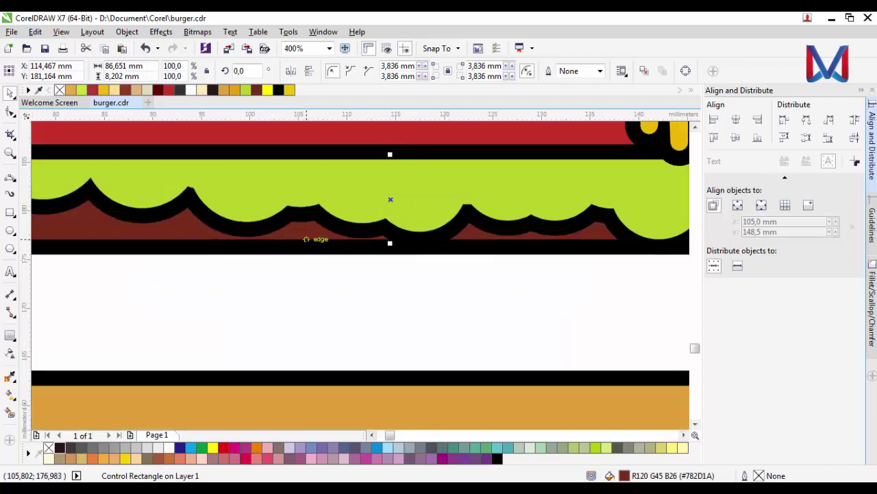
scroll(307, 250, down, 2)
drag(307, 243, 308, 254)
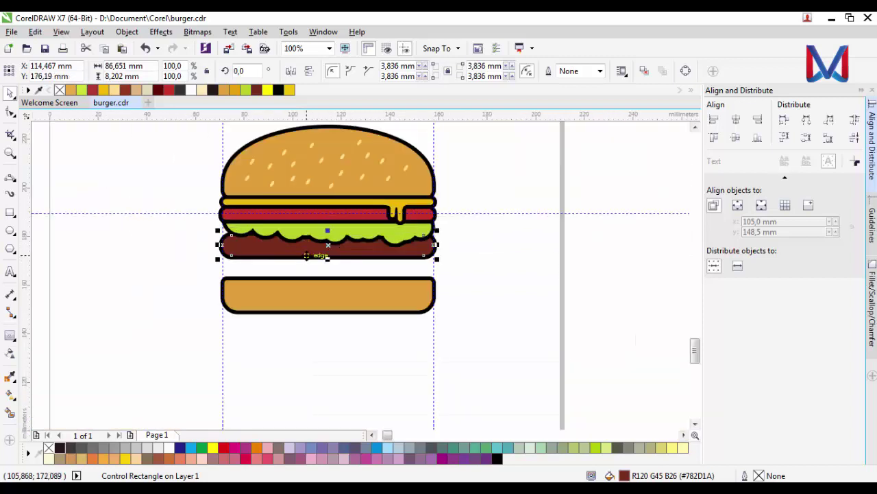
scroll(299, 250, up, 1)
key(Up)
key(Up)
key(Up)
key(Up)
key(Up)
key(Up)
key(Up)
key(Up)
key(Up)
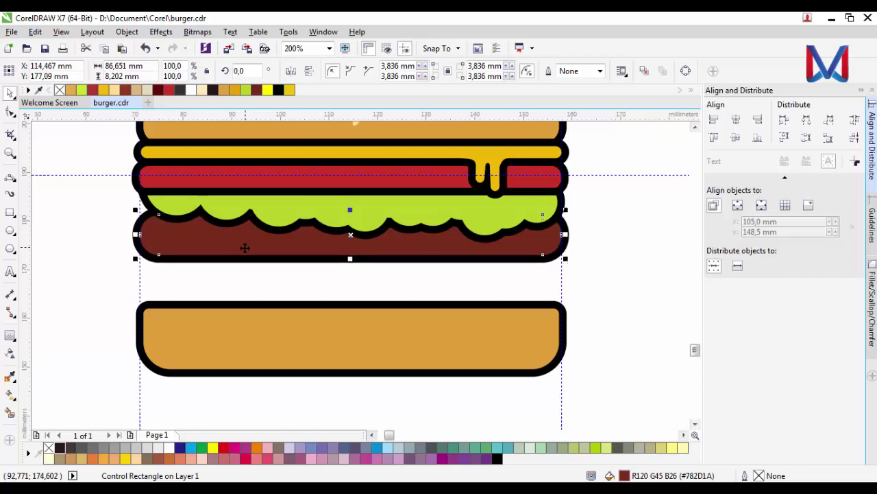
key(Escape)
- Drag the bottom bun up directly beneath the patty and deselect it
click(238, 347)
drag(238, 346, 234, 304)
scroll(229, 296, up, 2)
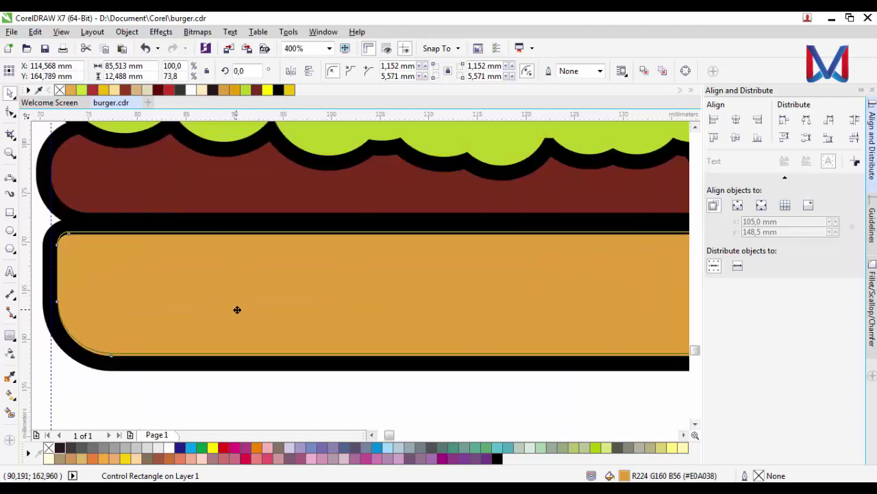
scroll(237, 311, down, 4)
key(Escape)
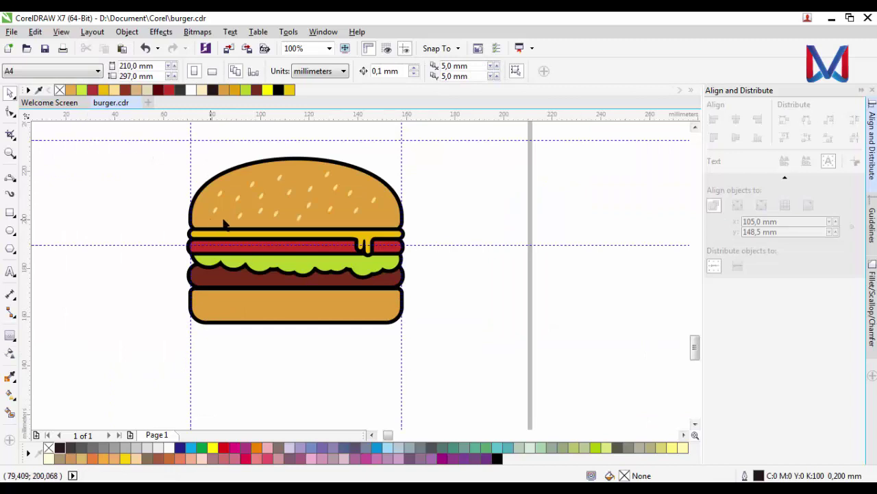
- Squash the bottom bun vertically so it sits lower beneath the patty
scroll(209, 227, up, 1)
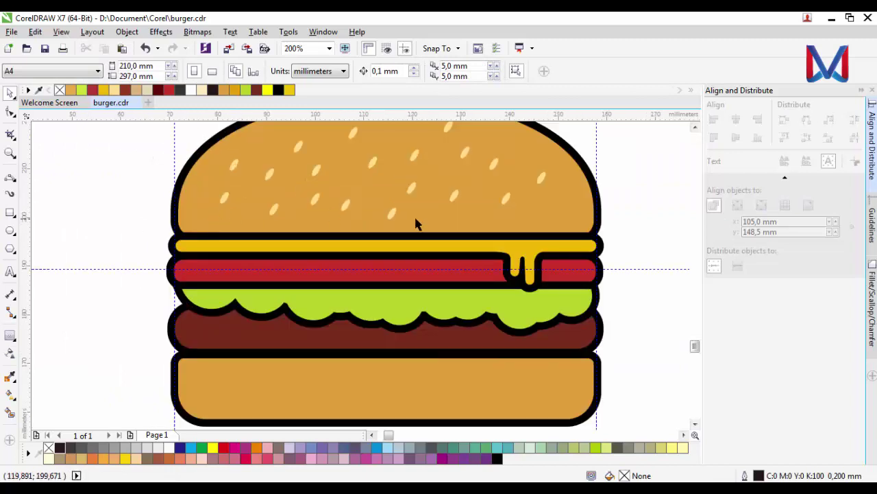
scroll(415, 225, down, 2)
scroll(414, 248, up, 1)
click(408, 274)
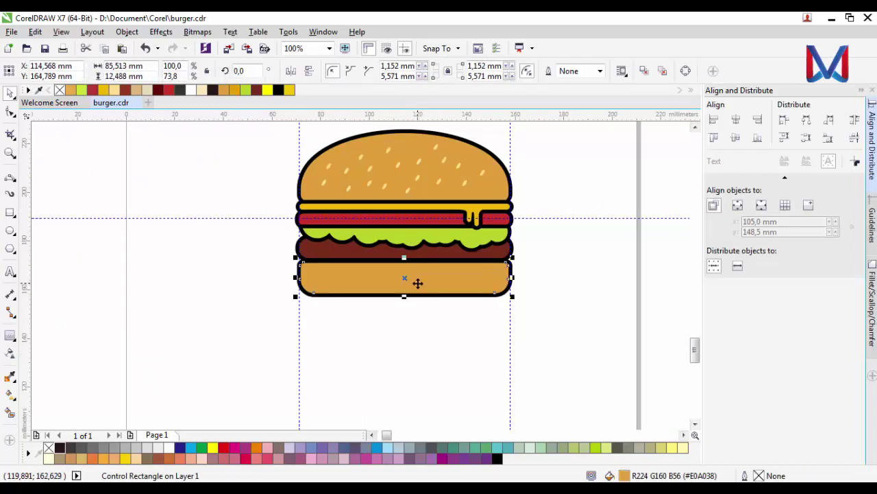
scroll(418, 280, up, 1)
drag(391, 309, 394, 293)
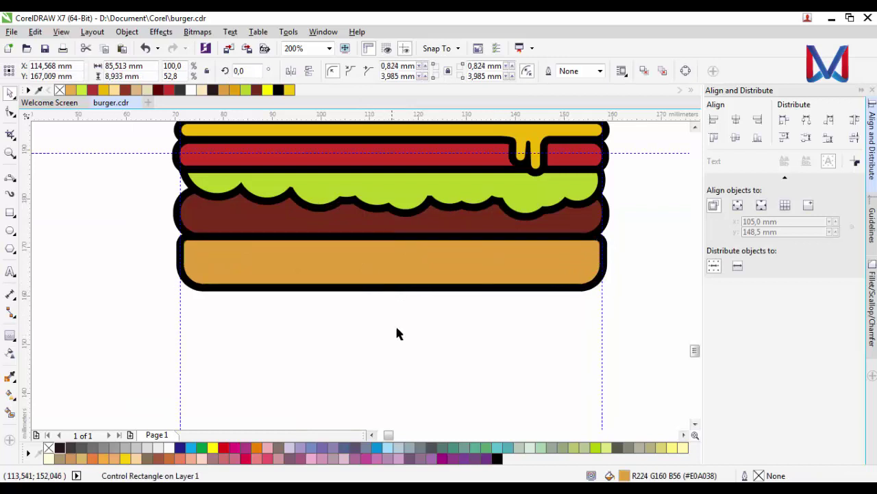
click(395, 324)
scroll(406, 316, down, 1)
scroll(411, 323, down, 1)
scroll(429, 333, up, 1)
- Flatten the bottom bun a little more, to about 8.933 mm tall
click(403, 309)
scroll(403, 309, up, 1)
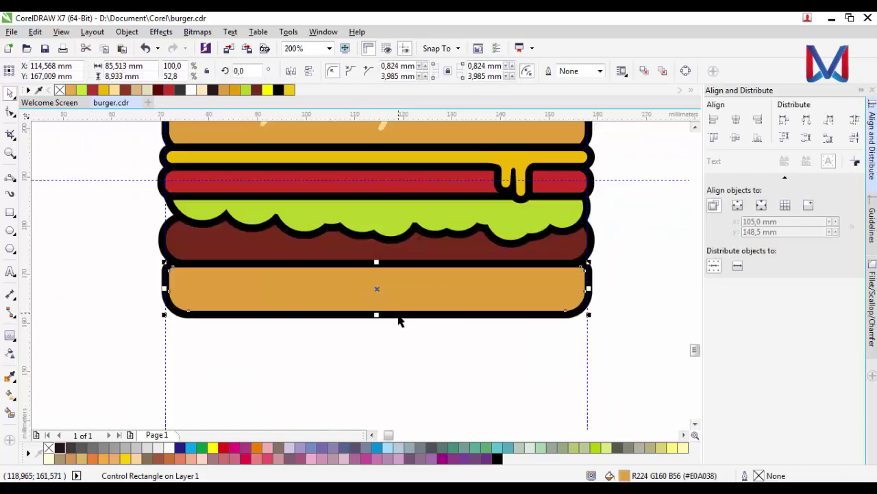
scroll(357, 325, up, 1)
drag(355, 309, 354, 299)
scroll(386, 343, down, 1)
click(386, 344)
scroll(386, 343, down, 1)
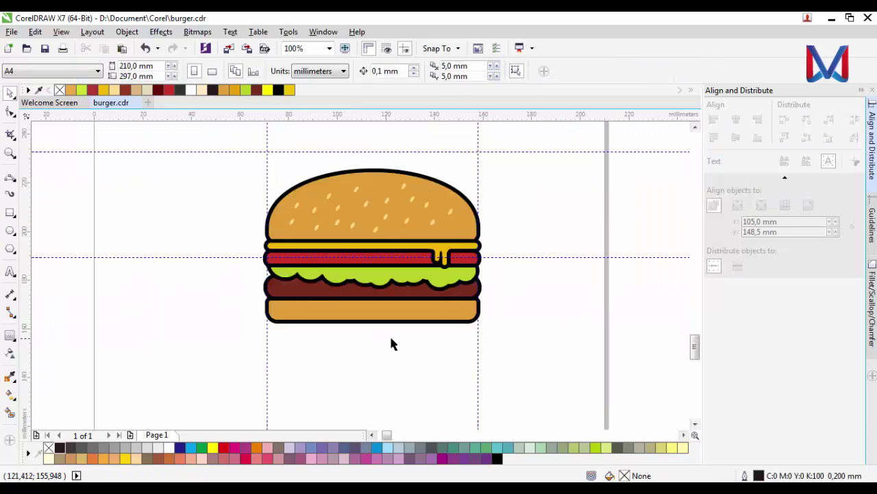
scroll(475, 304, up, 1)
scroll(440, 319, up, 1)
- Draw a crescent shading shape with the Pen tool over the top bun's right side
scroll(440, 319, down, 1)
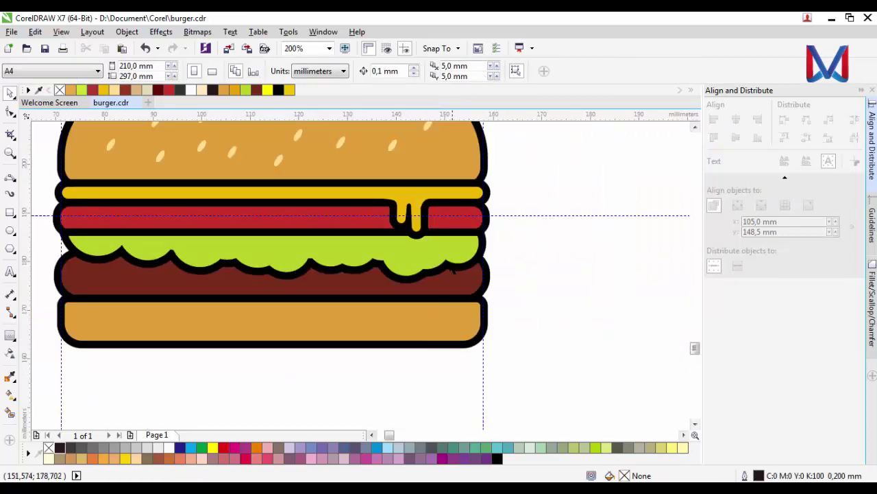
- Draw a crescent shading shape with the Pen tool over the top bun's right side
scroll(427, 241, up, 1)
scroll(433, 288, down, 1)
scroll(473, 184, down, 1)
scroll(461, 183, up, 1)
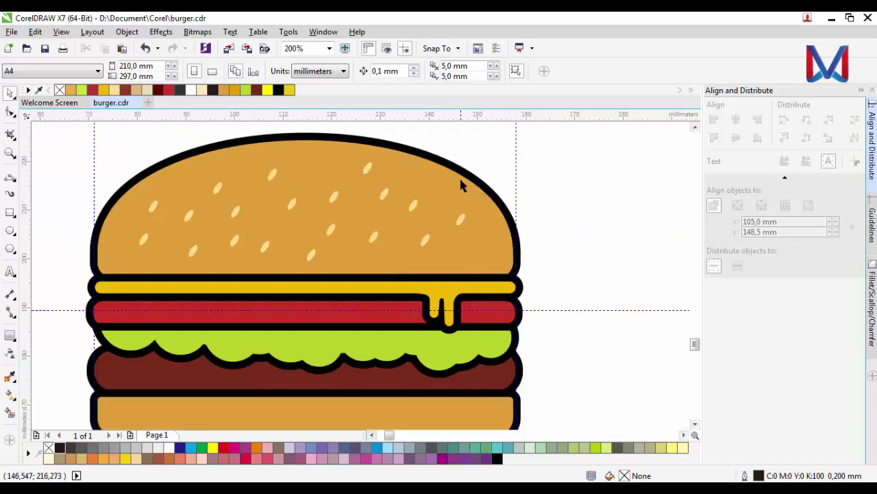
click(10, 185)
click(41, 217)
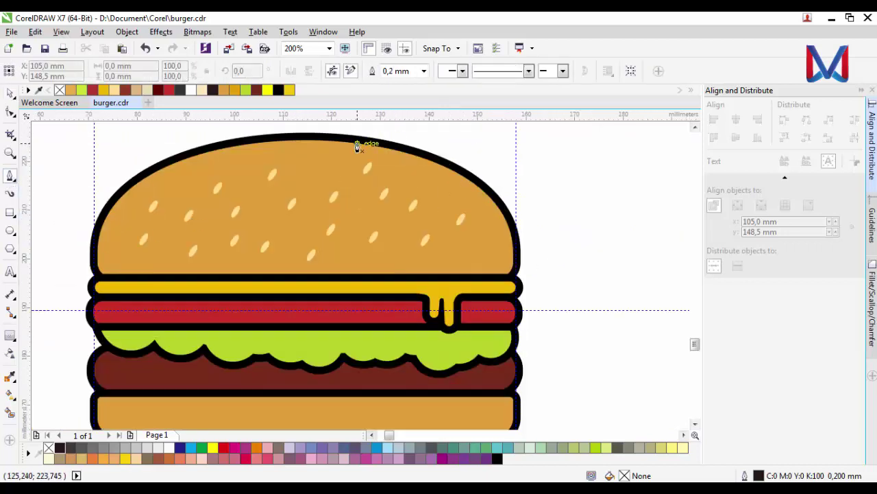
drag(444, 213, 452, 240)
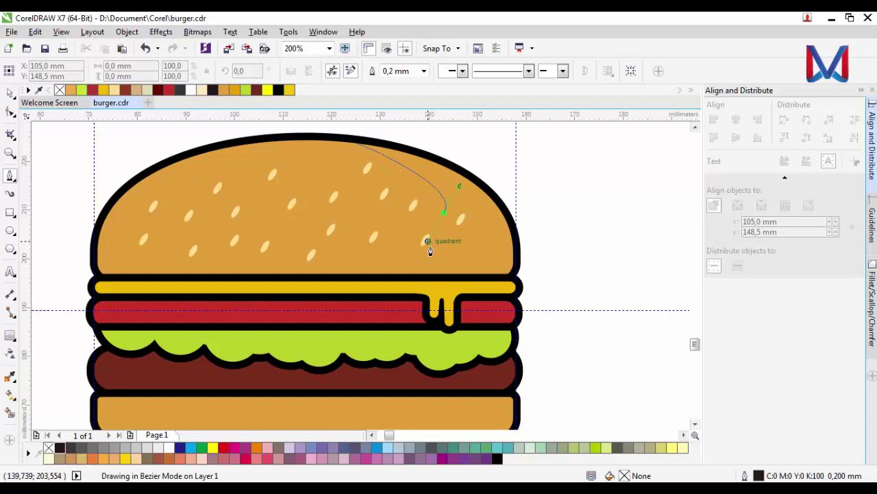
double_click(343, 269)
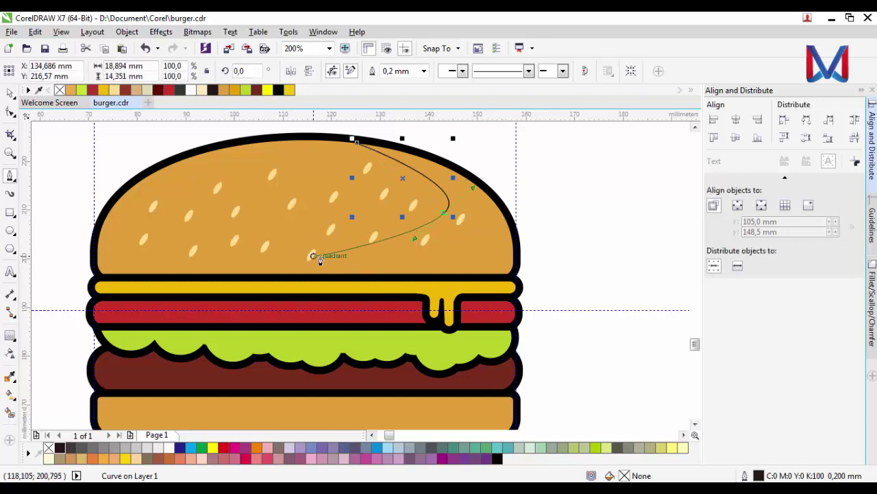
click(281, 275)
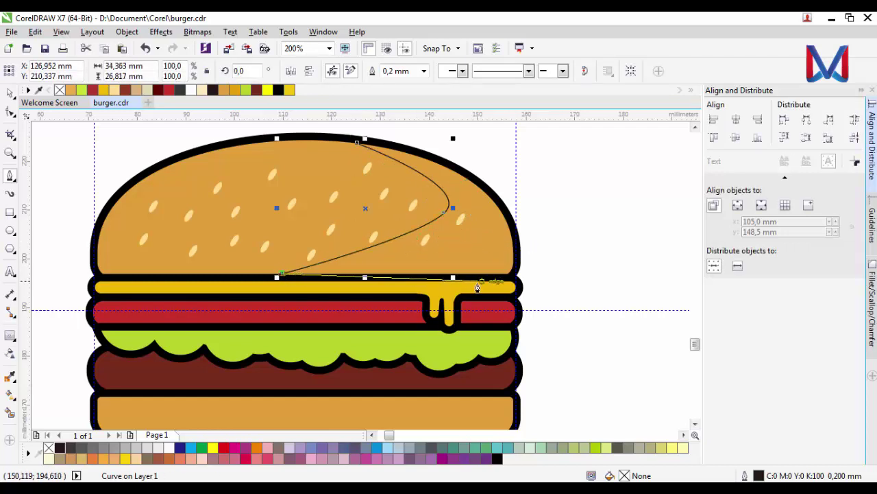
click(513, 275)
drag(356, 143, 543, 186)
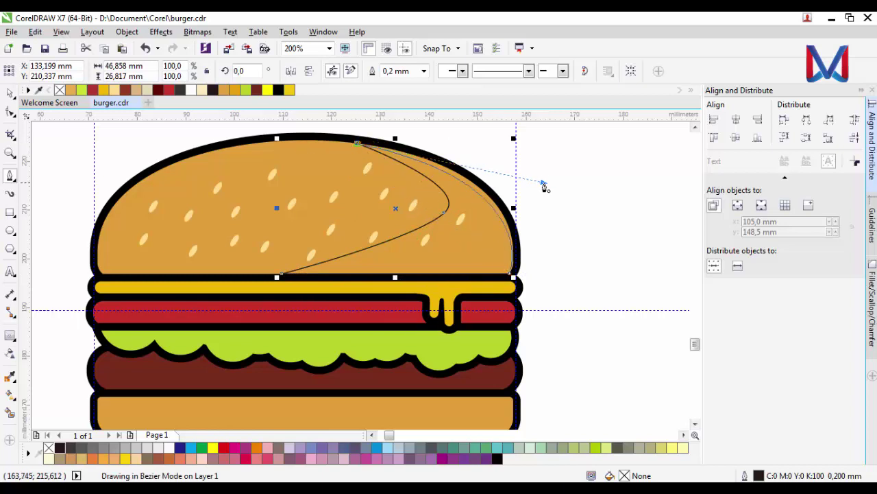
key(space)
key(F10)
- Fill the crescent shading shape black
scroll(449, 218, down, 2)
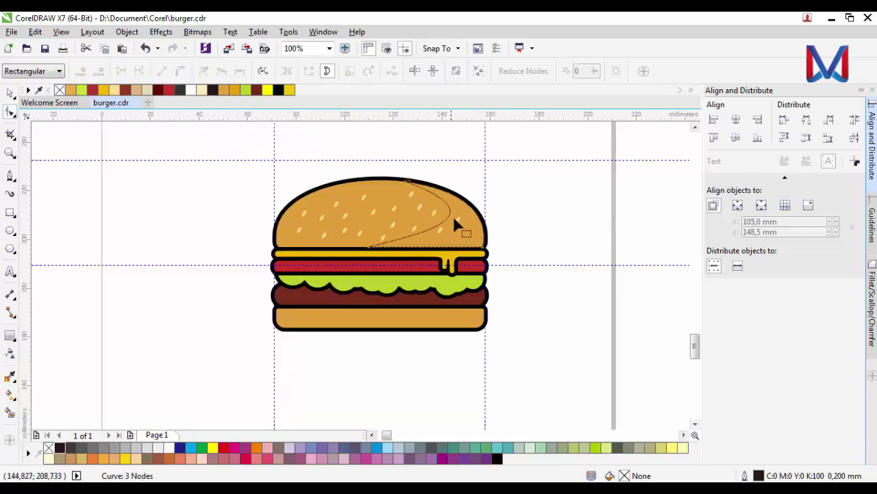
scroll(455, 220, up, 2)
click(7, 95)
click(203, 90)
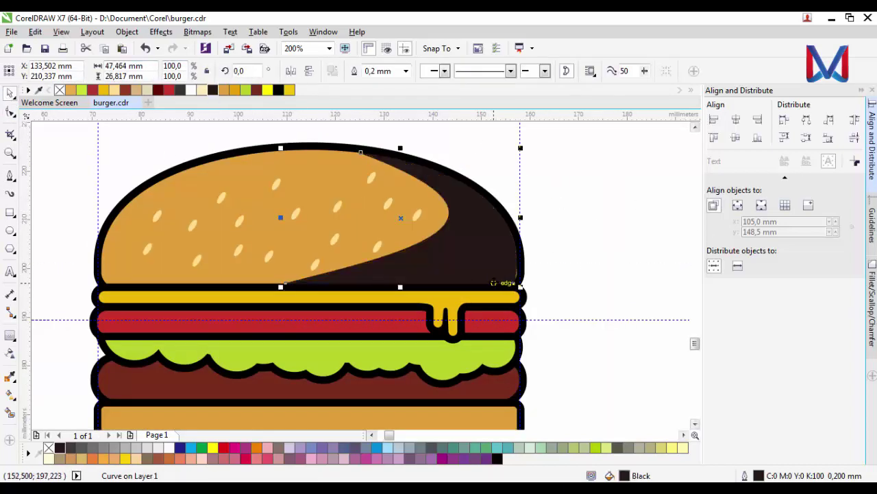
scroll(671, 307, up, 1)
scroll(672, 306, up, 1)
- Give the black bun shading a transparency of 77
key(F10)
scroll(532, 332, down, 1)
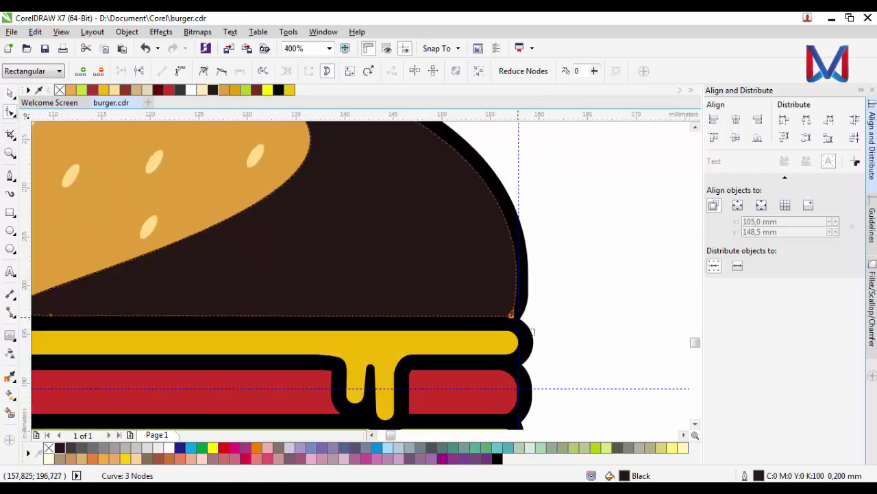
scroll(296, 257, down, 1)
scroll(297, 258, up, 2)
scroll(458, 292, down, 2)
scroll(458, 292, down, 1)
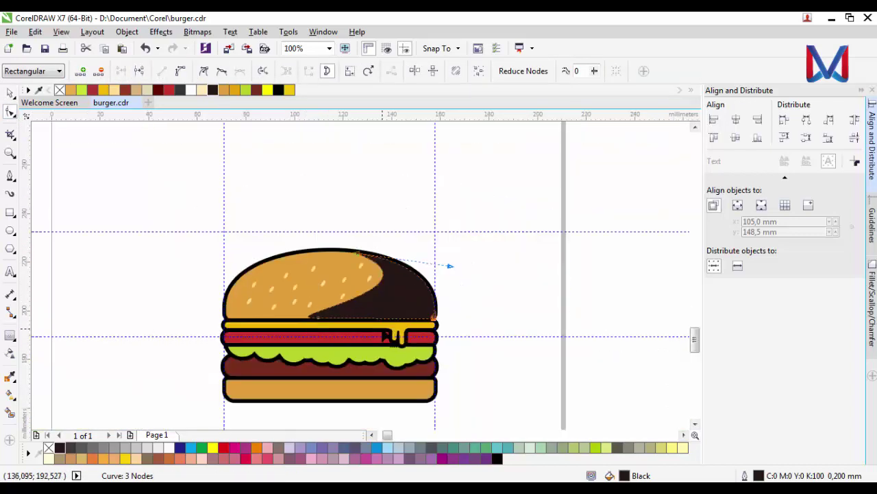
scroll(386, 336, up, 1)
scroll(381, 322, up, 1)
scroll(377, 301, down, 1)
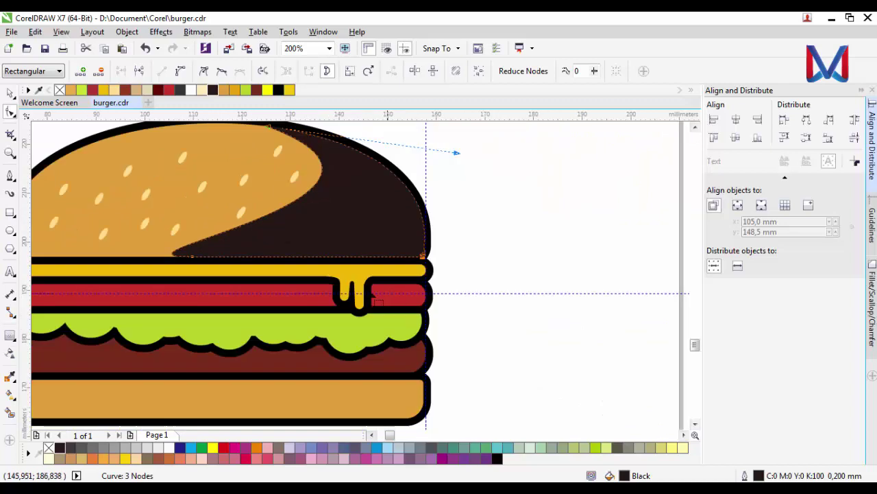
click(10, 395)
click(10, 353)
drag(278, 274, 302, 274)
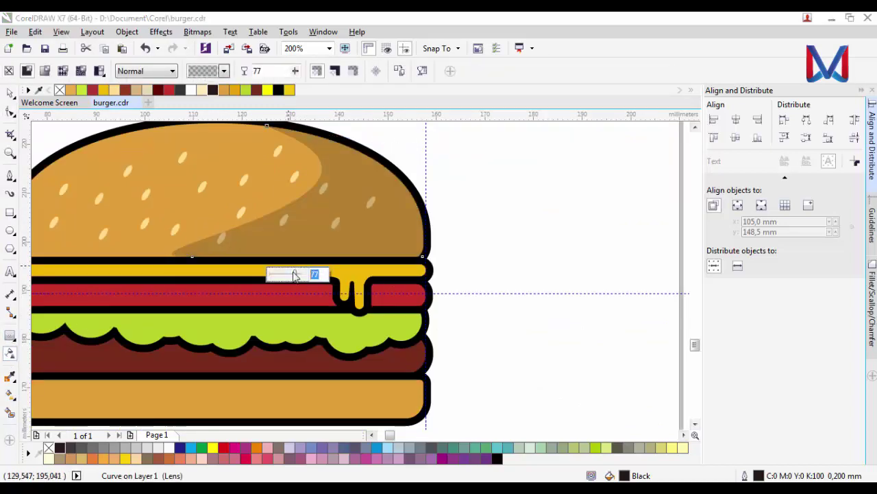
- Add a node near the shading's lower-left end to refine its curve
key(F10)
scroll(154, 241, up, 2)
click(233, 299)
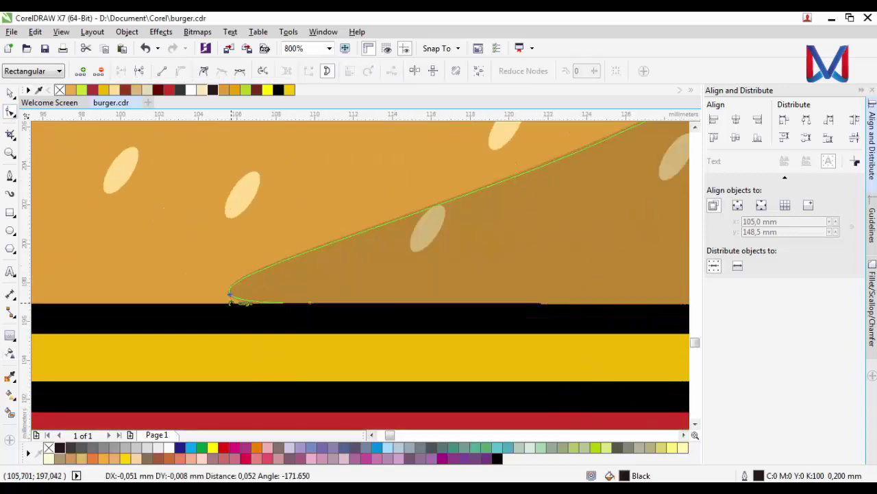
click(81, 70)
scroll(250, 288, down, 2)
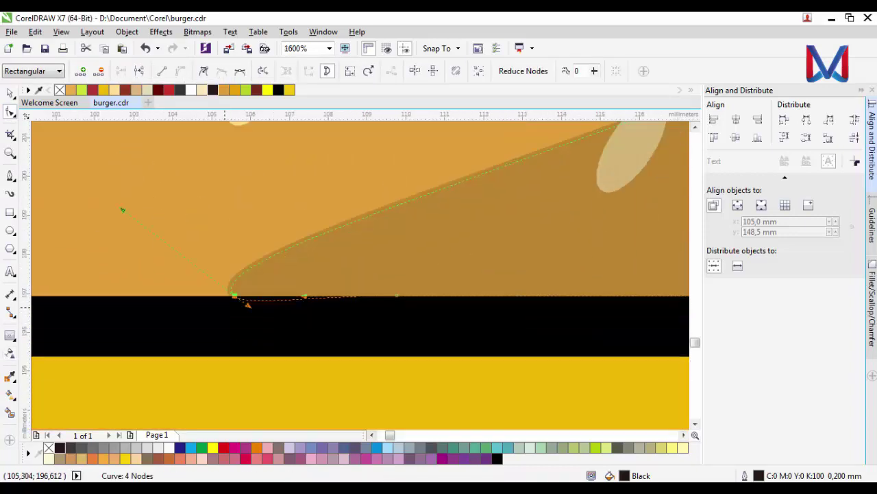
click(10, 97)
scroll(372, 249, down, 2)
scroll(372, 249, up, 2)
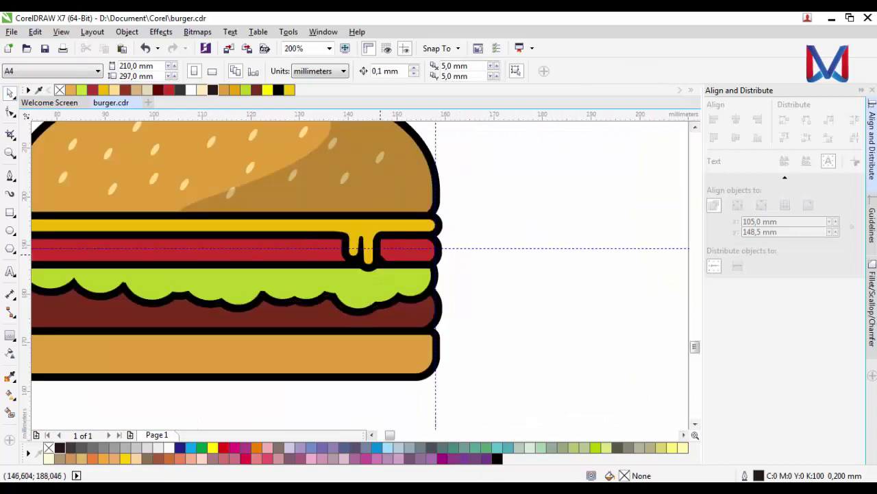
scroll(391, 226, up, 1)
- Draw a small pale yellow rounded rectangle with no outline on the cheese drip
click(396, 226)
click(521, 256)
key(F6)
scroll(505, 302, down, 1)
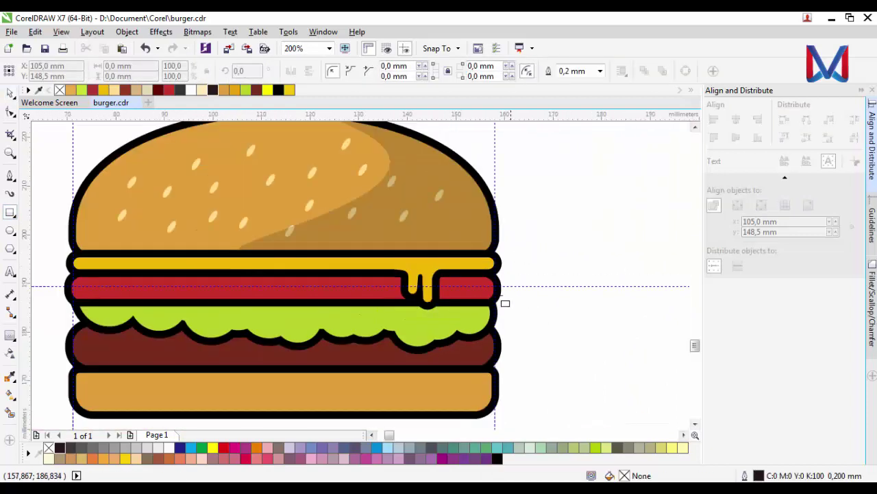
scroll(523, 296, up, 1)
mouse_move(559, 250)
mouse_down()
mouse_move(568, 288)
mouse_move(379, 291)
mouse_up()
click(115, 90)
key(space)
right_click(59, 90)
- Shrink the pale highlight strip to fit inside the right cheese drip
scroll(379, 292, up, 2)
scroll(360, 266, up, 1)
drag(392, 153, 384, 185)
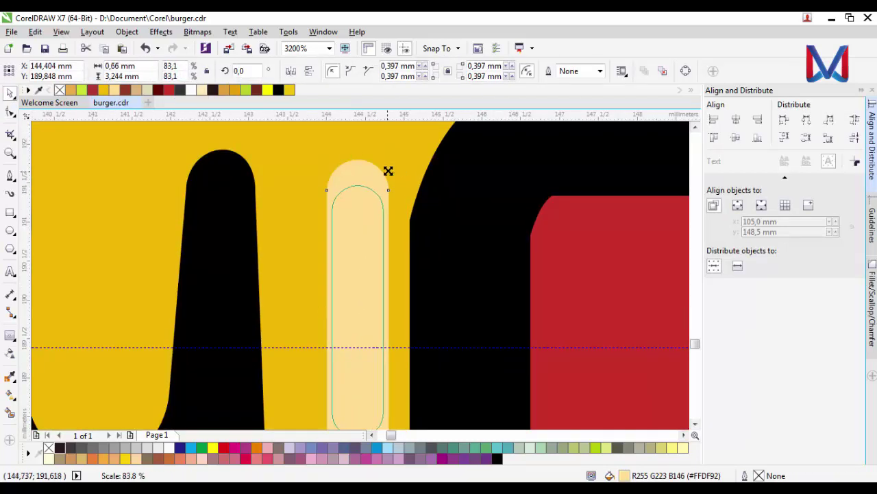
scroll(443, 259, down, 2)
scroll(375, 240, up, 1)
drag(386, 250, 372, 185)
scroll(372, 186, up, 1)
scroll(427, 232, down, 2)
click(375, 205)
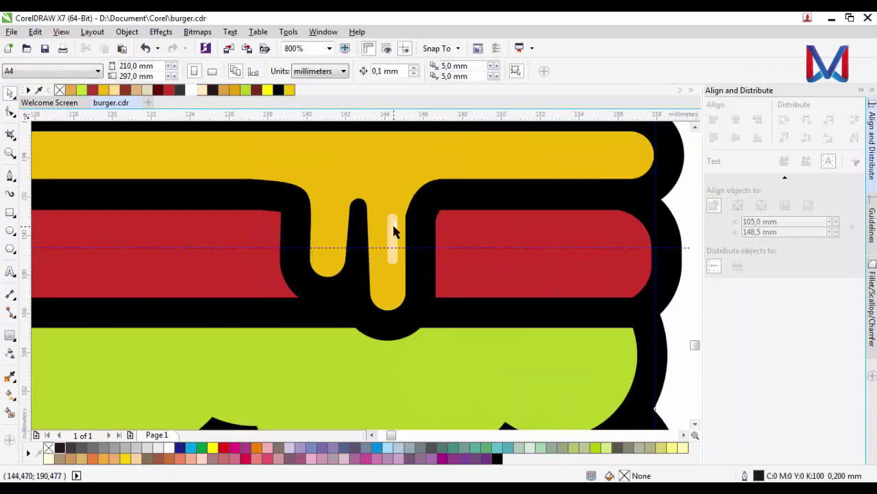
scroll(384, 265, up, 3)
scroll(377, 320, down, 2)
shift+click(375, 315)
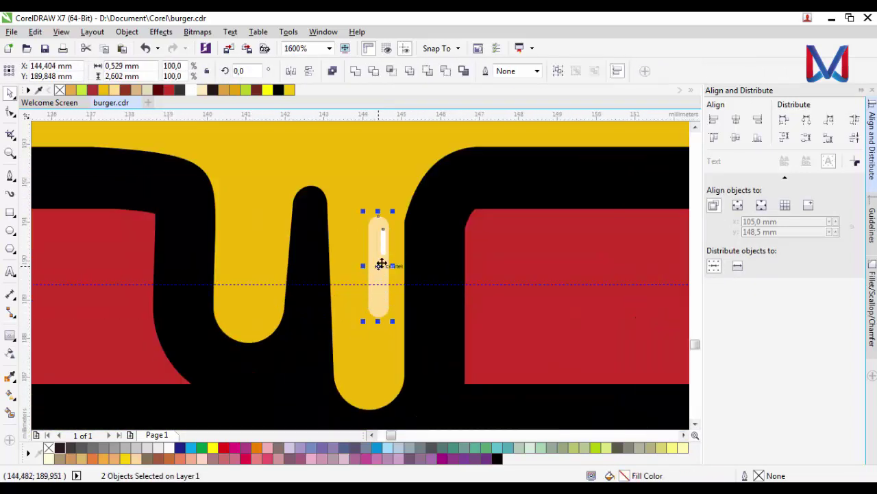
scroll(384, 346, up, 1)
shift+click(383, 346)
scroll(384, 346, down, 1)
scroll(384, 323, down, 2)
scroll(364, 280, up, 1)
scroll(364, 279, down, 2)
key(Escape)
scroll(442, 325, up, 2)
scroll(442, 326, up, 1)
- Copy the highlight strip into the left cheese drip and rotate it upright
click(426, 317)
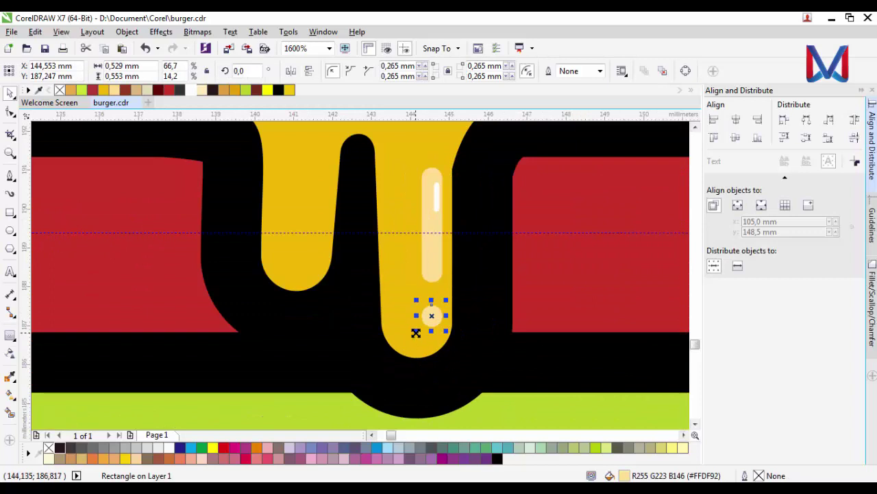
click(428, 329)
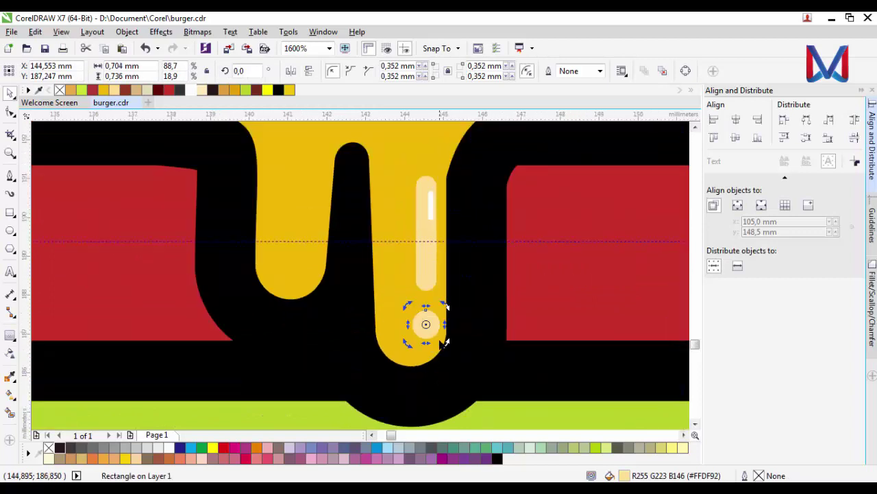
scroll(384, 261, down, 2)
scroll(343, 226, down, 1)
key(Escape)
scroll(336, 233, up, 2)
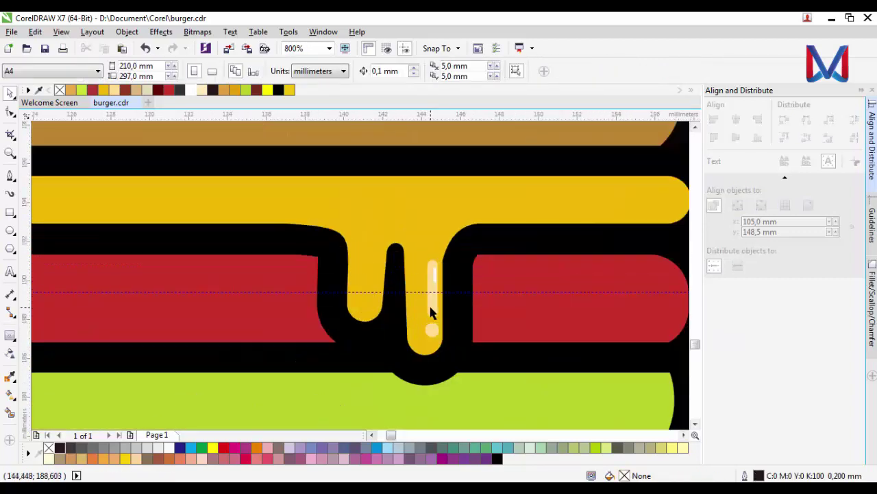
click(431, 274)
drag(432, 274, 362, 271)
click(359, 271)
drag(375, 240, 373, 238)
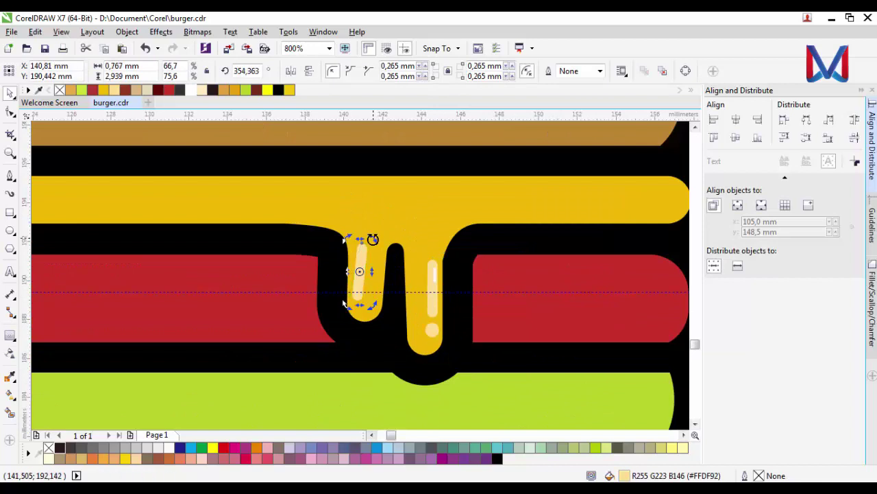
scroll(360, 254, down, 2)
scroll(353, 248, up, 3)
drag(379, 194, 372, 186)
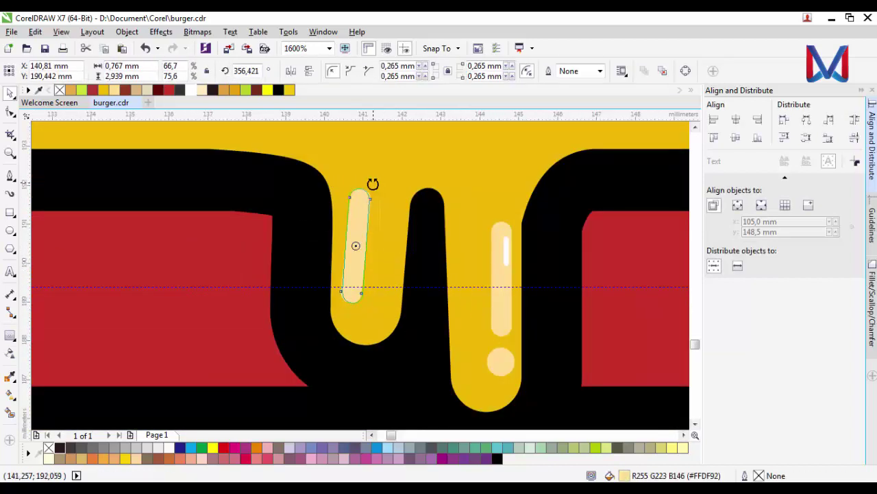
scroll(374, 192, down, 1)
scroll(384, 197, up, 1)
scroll(521, 247, down, 2)
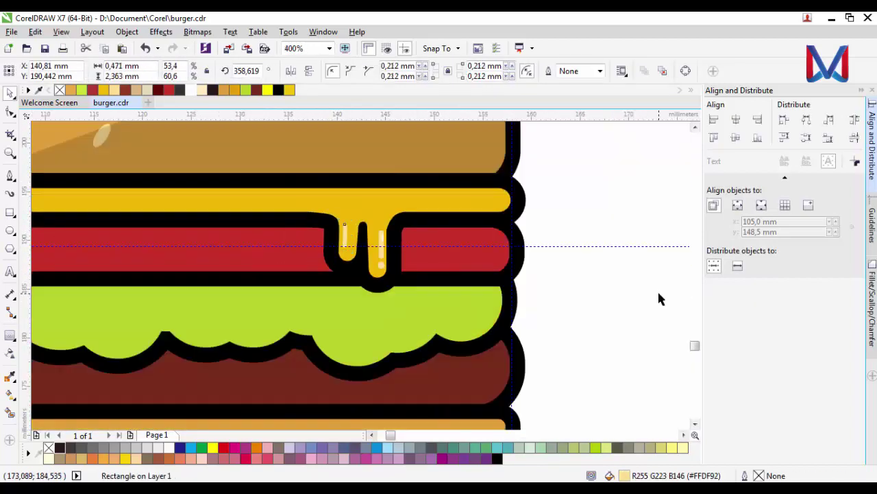
click(658, 289)
scroll(657, 289, down, 1)
scroll(480, 284, up, 2)
scroll(480, 278, up, 1)
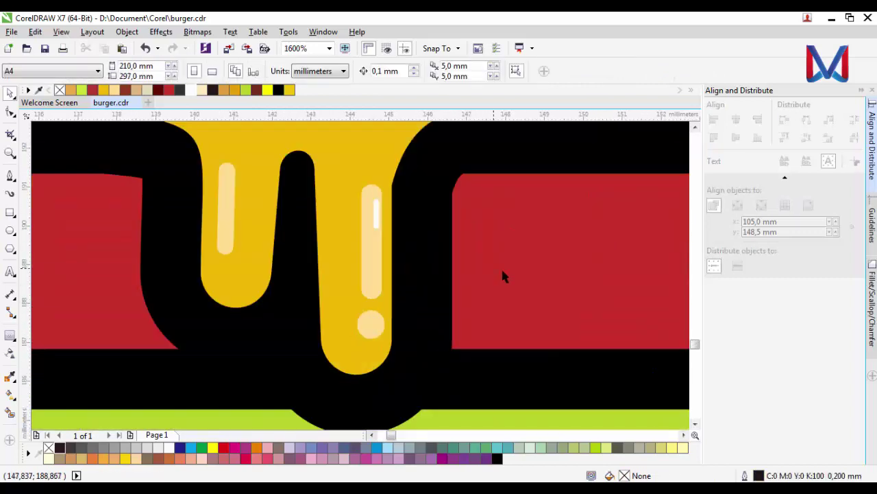
- Set the left drip's highlight strip fill to #FFDF92
click(377, 210)
scroll(377, 210, up, 1)
scroll(377, 210, down, 4)
key(Escape)
scroll(361, 245, up, 1)
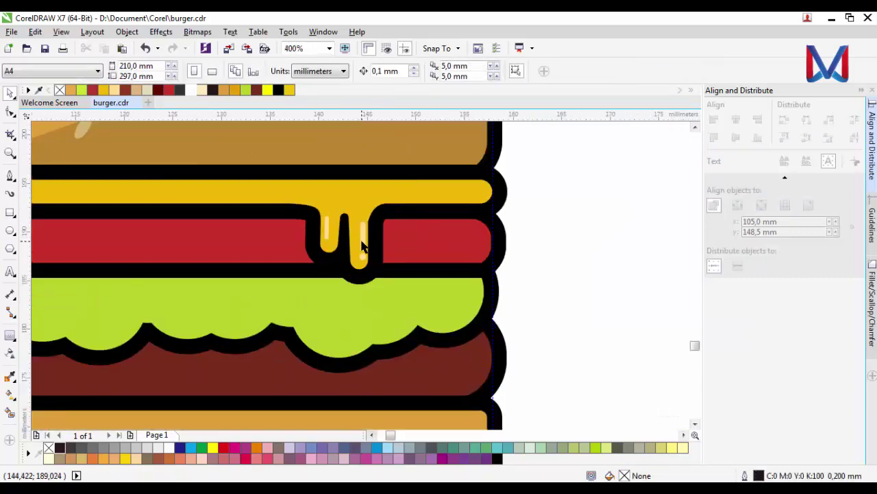
scroll(362, 249, up, 1)
click(362, 244)
double_click(624, 477)
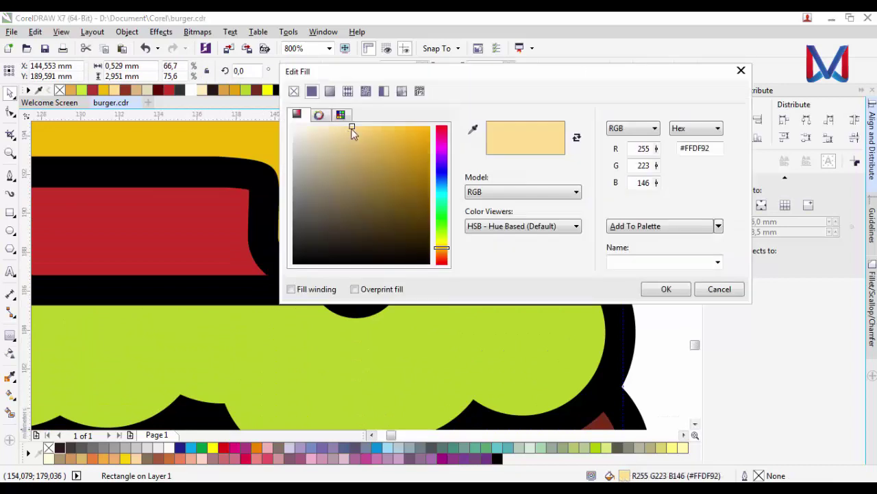
click(666, 289)
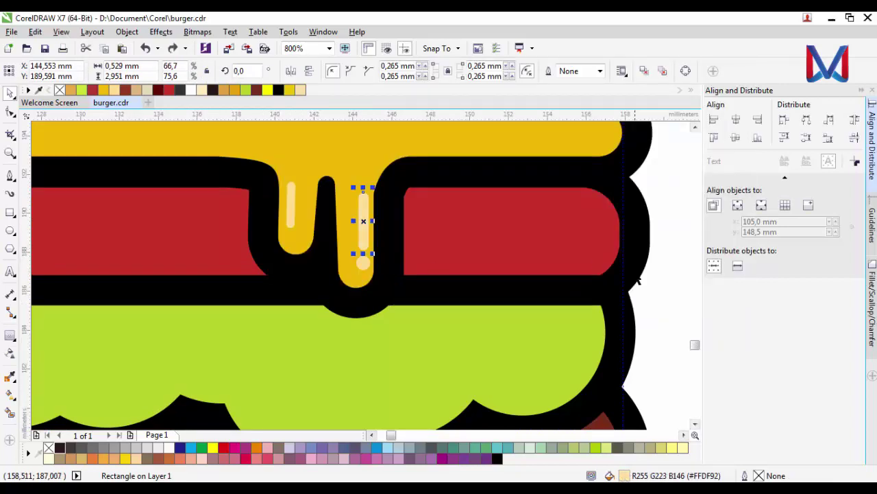
key(Escape)
scroll(562, 281, down, 2)
scroll(288, 153, down, 1)
scroll(288, 153, up, 1)
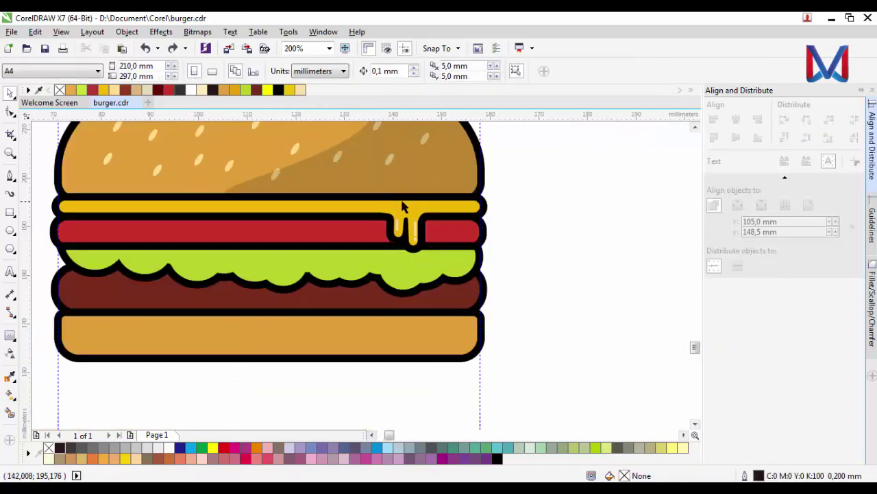
scroll(402, 202, up, 1)
- Draw the first Bezier shading outline along the cheese's top edge near the drip
click(11, 177)
click(341, 200)
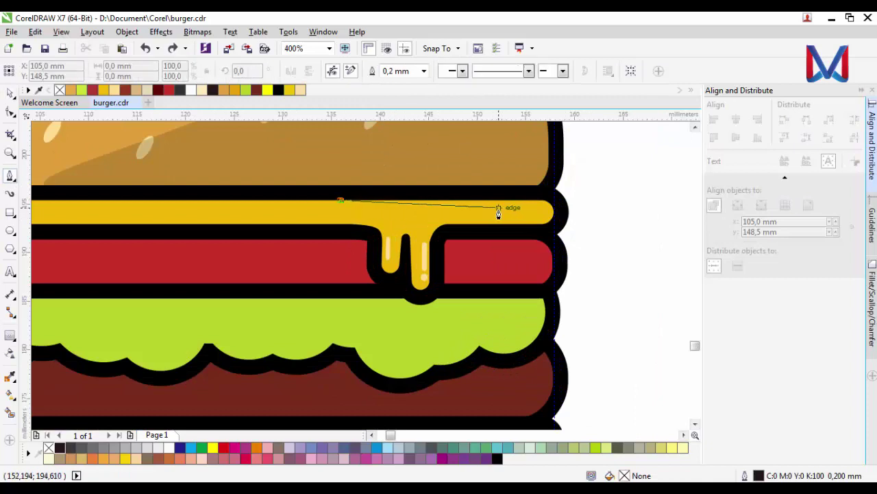
drag(504, 205, 449, 227)
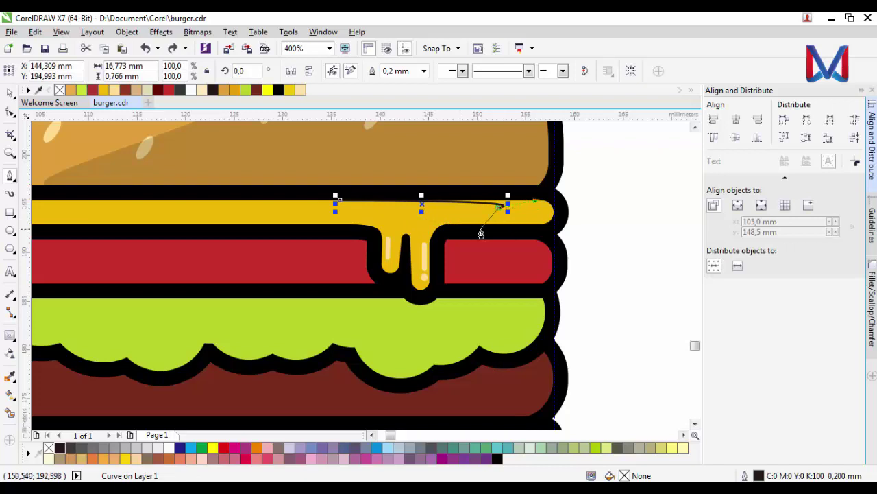
click(427, 228)
click(382, 226)
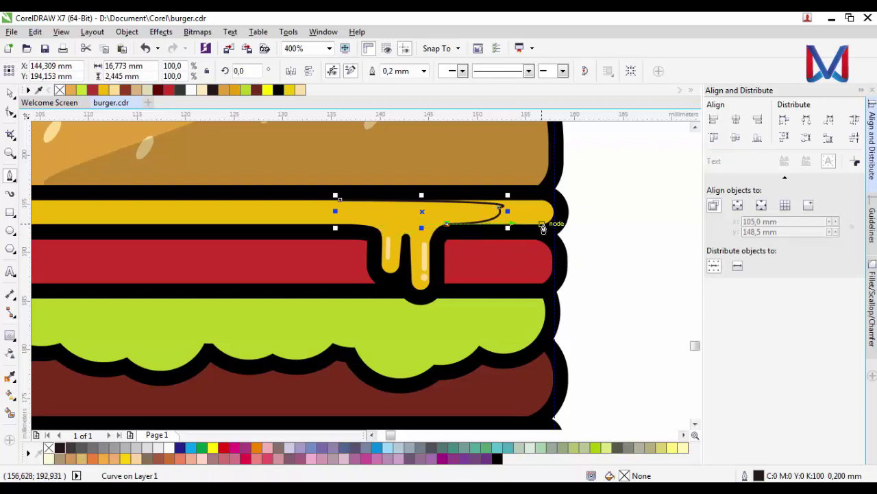
click(552, 230)
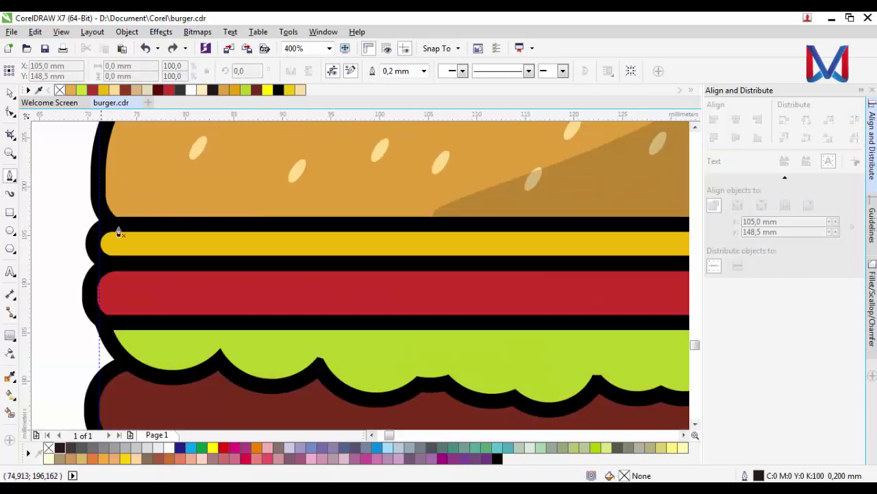
scroll(556, 257, down, 4)
scroll(666, 251, up, 2)
scroll(556, 273, up, 2)
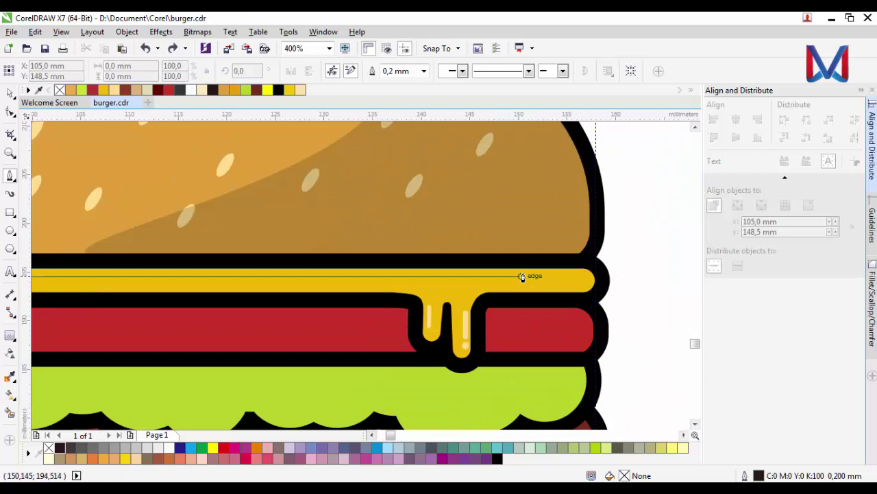
- Add Bezier curves extending the shading to the cheese's right edge and around its left end
click(541, 277)
drag(504, 296, 465, 296)
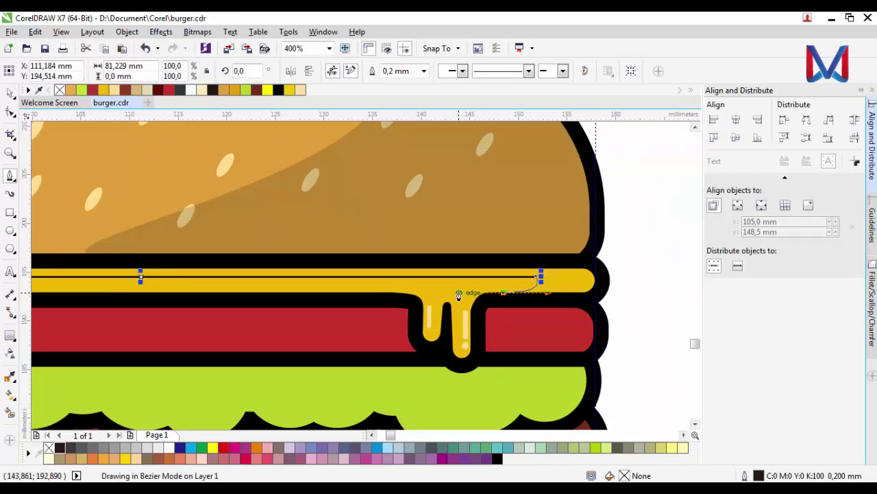
double_click(501, 300)
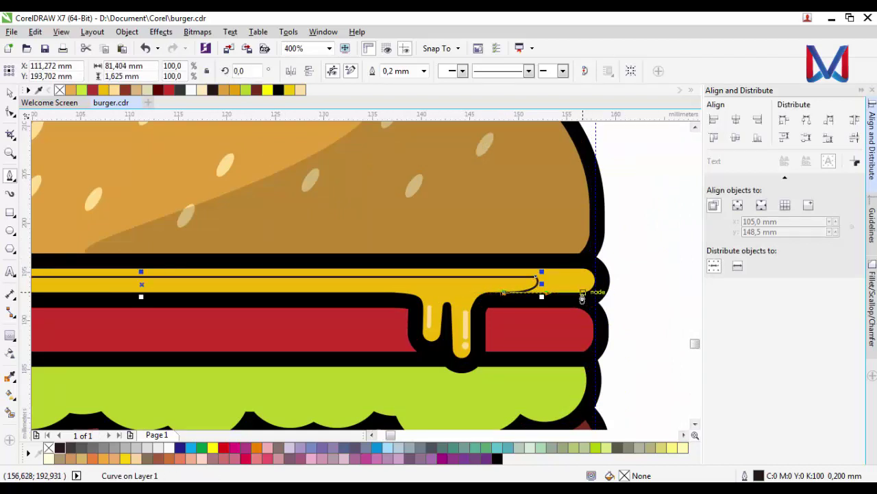
click(590, 272)
double_click(602, 274)
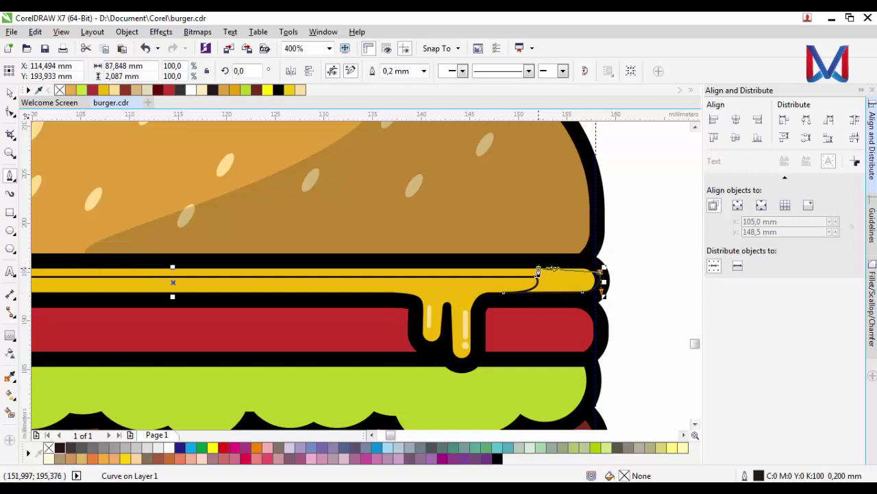
scroll(539, 271, down, 1)
scroll(382, 267, up, 1)
scroll(382, 255, up, 1)
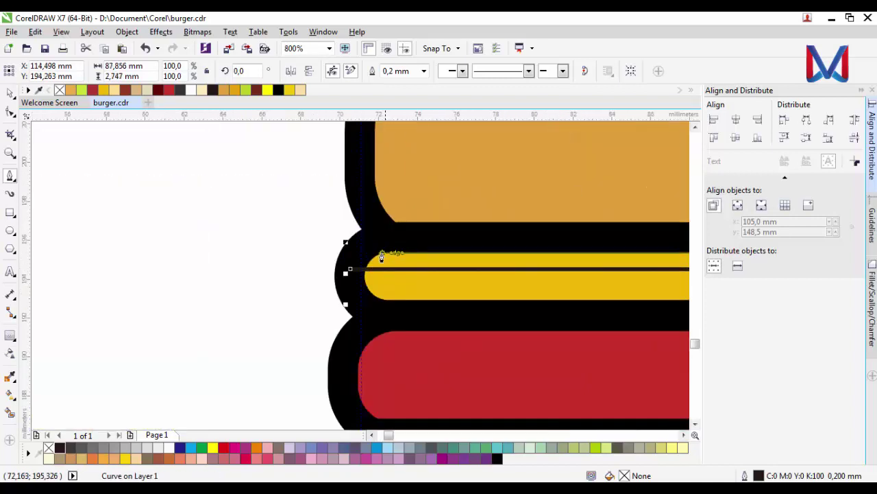
click(368, 264)
drag(347, 272, 334, 274)
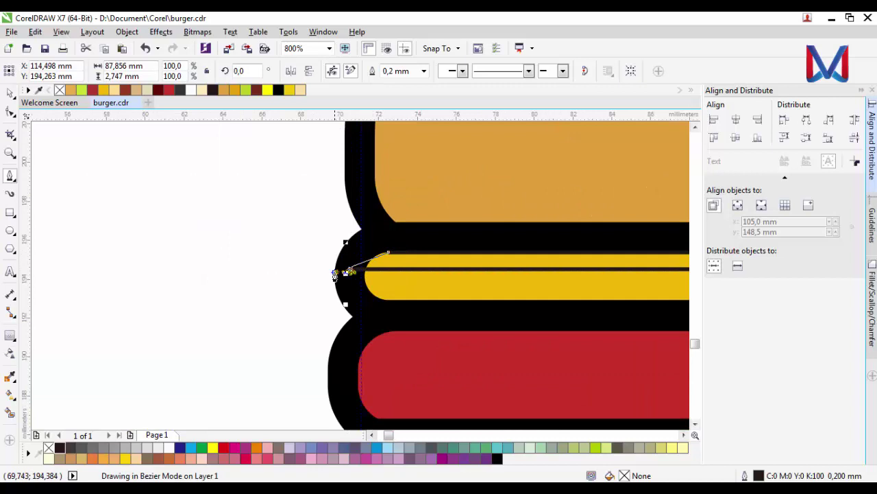
click(374, 253)
scroll(647, 248, down, 1)
scroll(450, 202, up, 1)
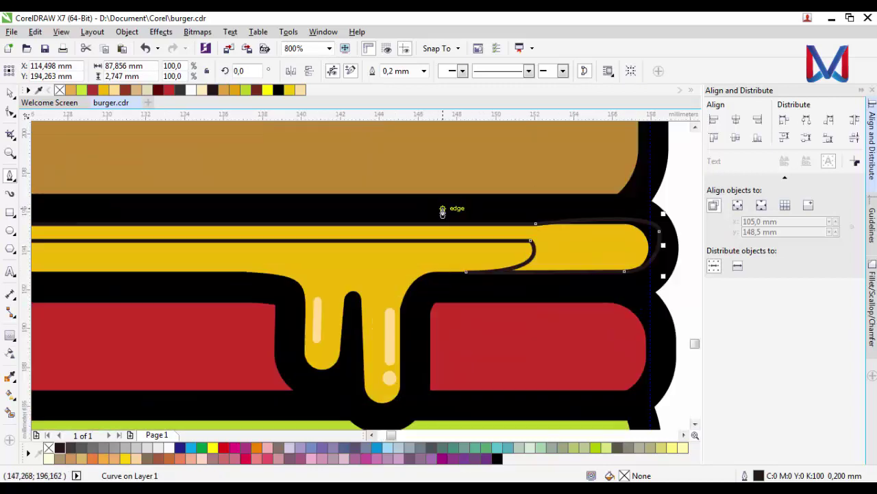
scroll(524, 205, up, 1)
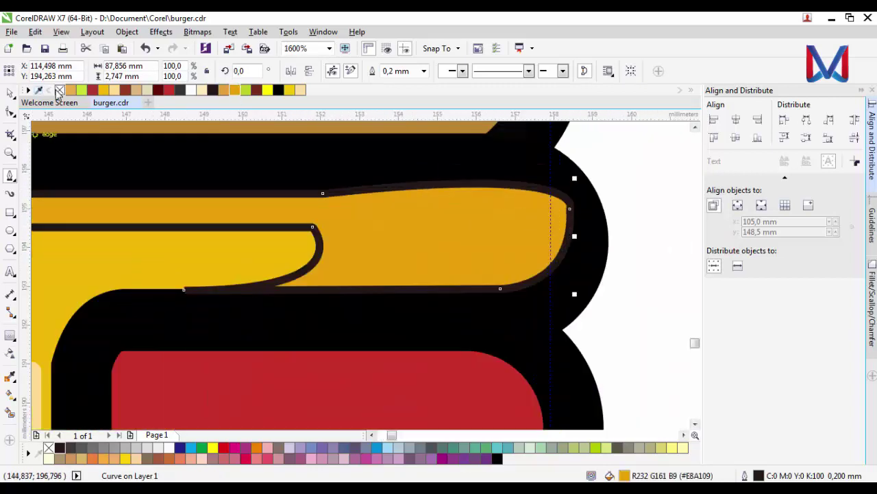
scroll(535, 240, down, 1)
- Edit the shading's nodes to reshape its rounded right end along the cheese top
click(639, 333)
key(F10)
drag(560, 221, 549, 229)
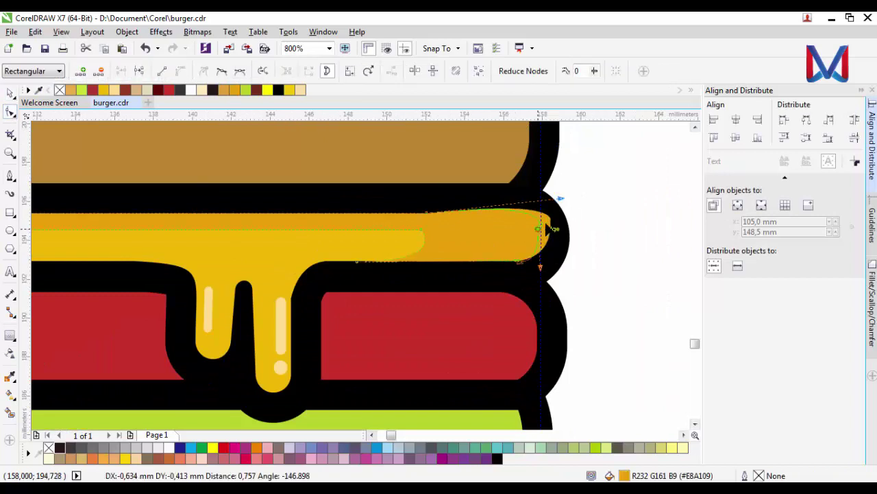
scroll(542, 233, up, 2)
double_click(528, 269)
scroll(528, 281, down, 1)
click(495, 335)
drag(495, 335, 504, 330)
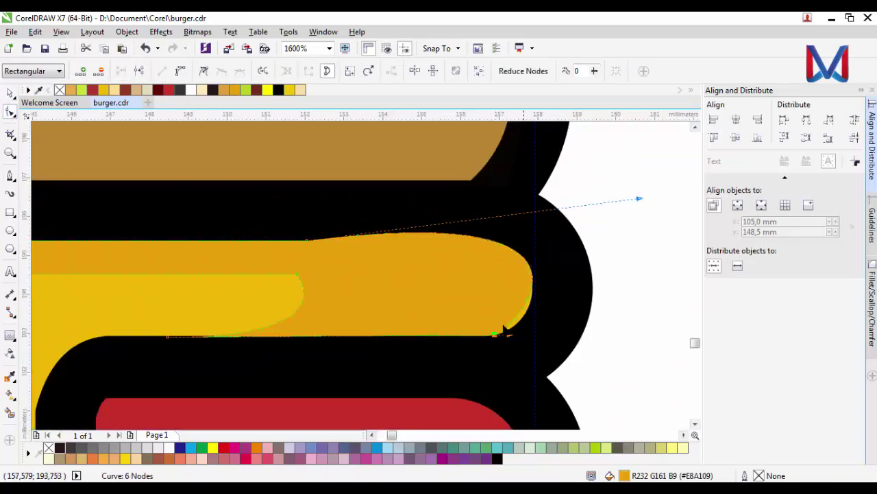
click(164, 72)
click(180, 70)
mouse_move(395, 284)
mouse_down()
mouse_move(488, 265)
mouse_move(463, 240)
mouse_up()
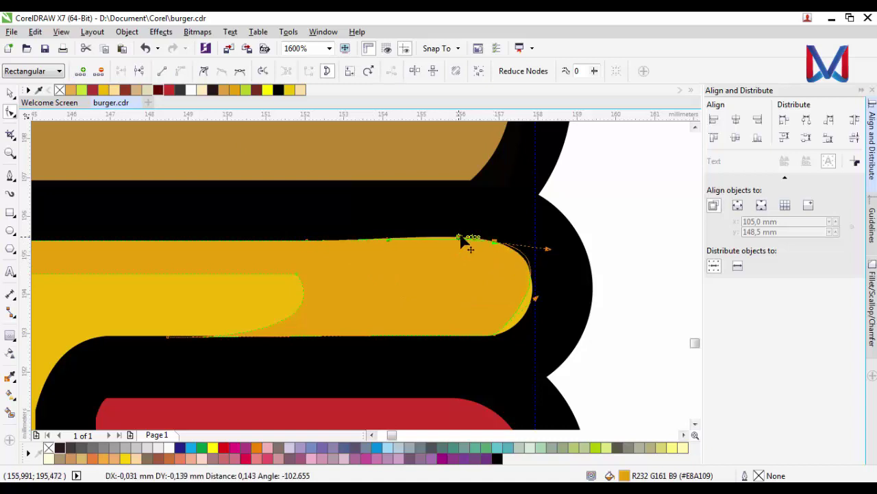
double_click(519, 310)
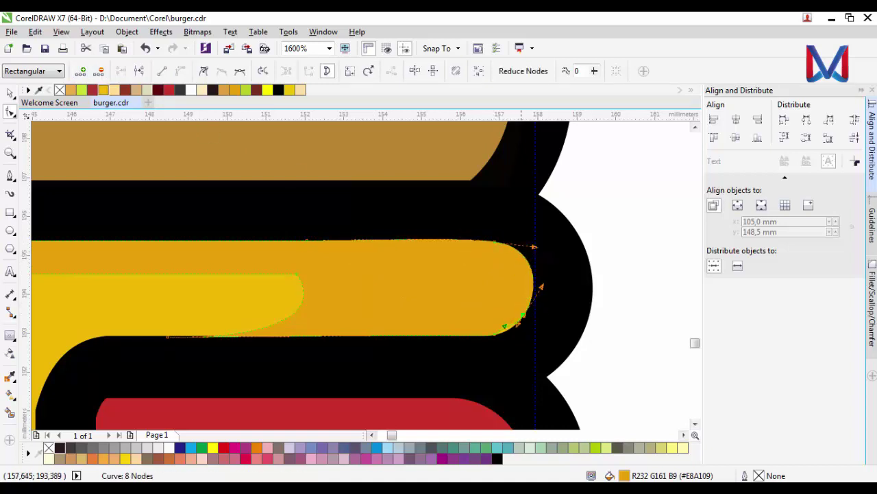
scroll(501, 334, up, 3)
double_click(501, 291)
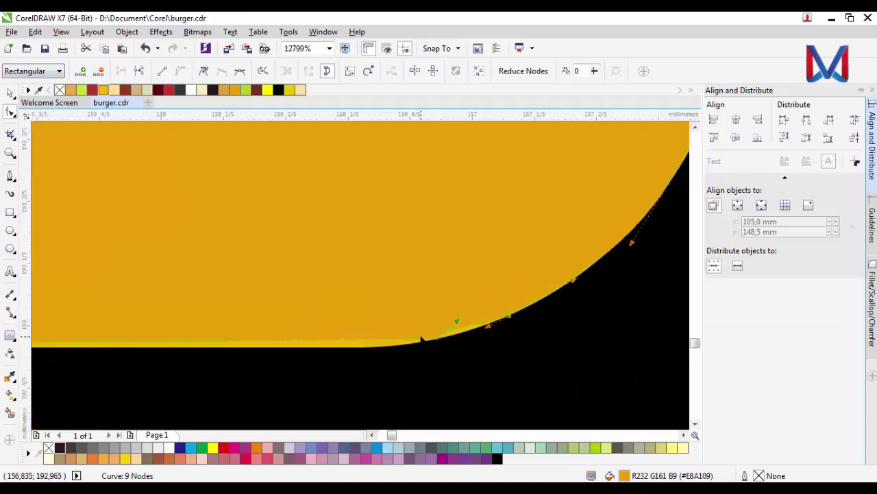
scroll(501, 302, down, 2)
- Reshape the shading's lower edge and fit its end to the cheese
scroll(501, 302, up, 1)
mouse_move(525, 337)
mouse_down()
mouse_move(505, 329)
mouse_move(248, 324)
mouse_up()
double_click(529, 323)
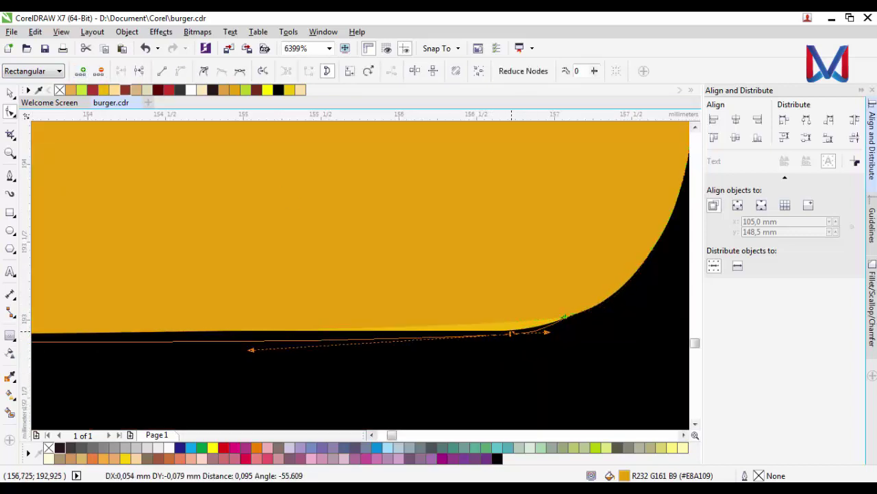
scroll(313, 319, down, 3)
scroll(314, 319, up, 1)
scroll(250, 324, up, 1)
scroll(249, 324, down, 1)
scroll(249, 324, up, 1)
scroll(391, 314, down, 1)
scroll(453, 248, up, 1)
drag(454, 252, 473, 271)
scroll(572, 302, down, 3)
scroll(572, 302, down, 3)
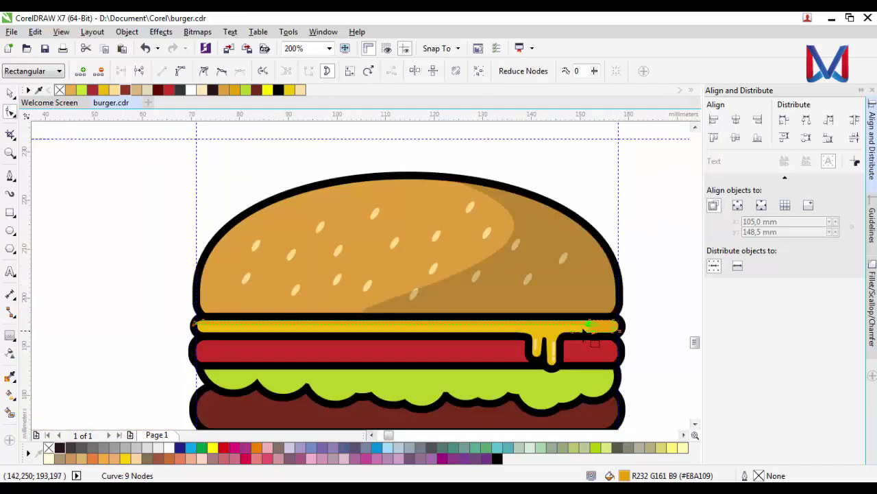
scroll(238, 320, up, 4)
- Curve the shading's left end to follow the cheese outline, leaving it deselected
drag(237, 319, 325, 277)
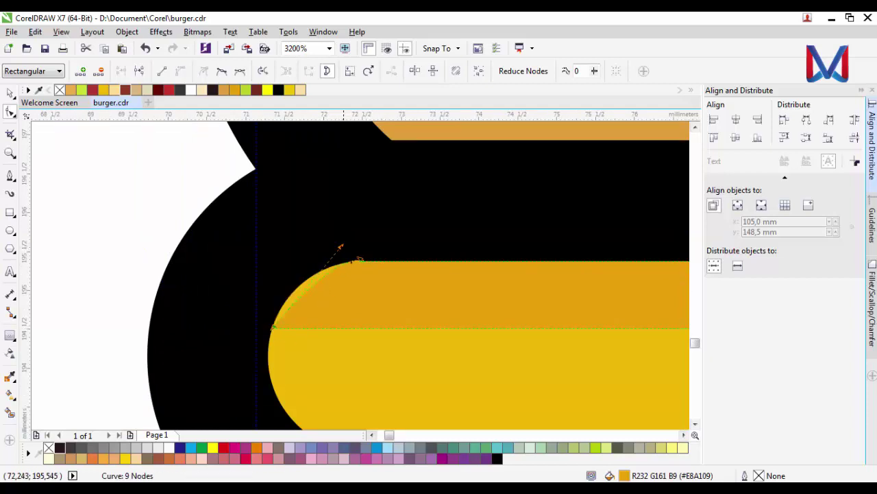
click(317, 298)
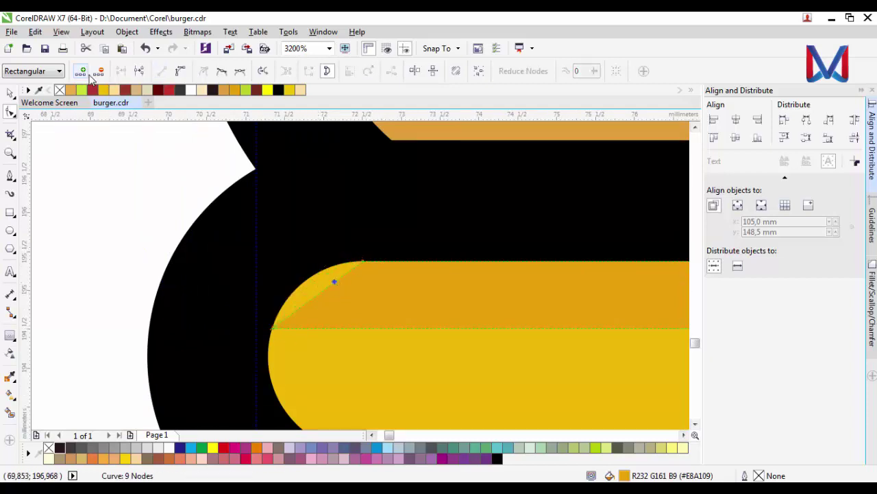
scroll(332, 279, up, 1)
scroll(333, 274, up, 1)
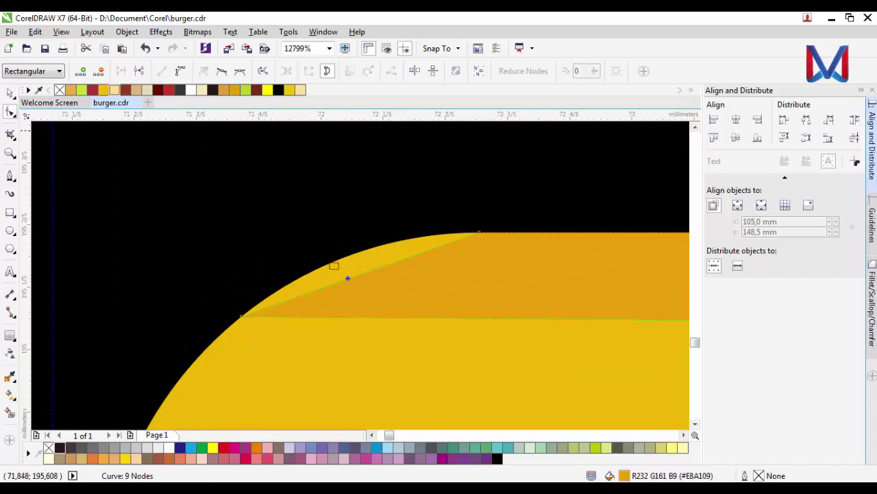
drag(378, 276, 363, 249)
scroll(363, 249, down, 2)
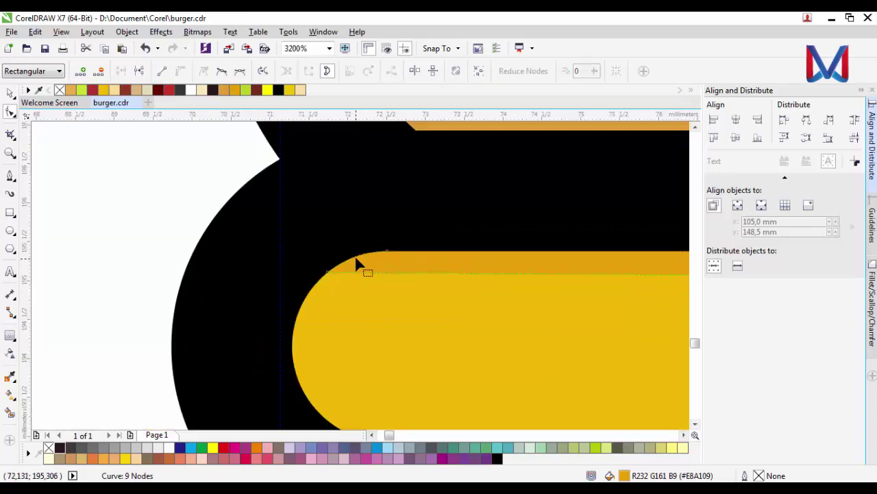
scroll(384, 271, down, 5)
scroll(323, 254, up, 3)
scroll(322, 255, down, 1)
scroll(274, 206, down, 1)
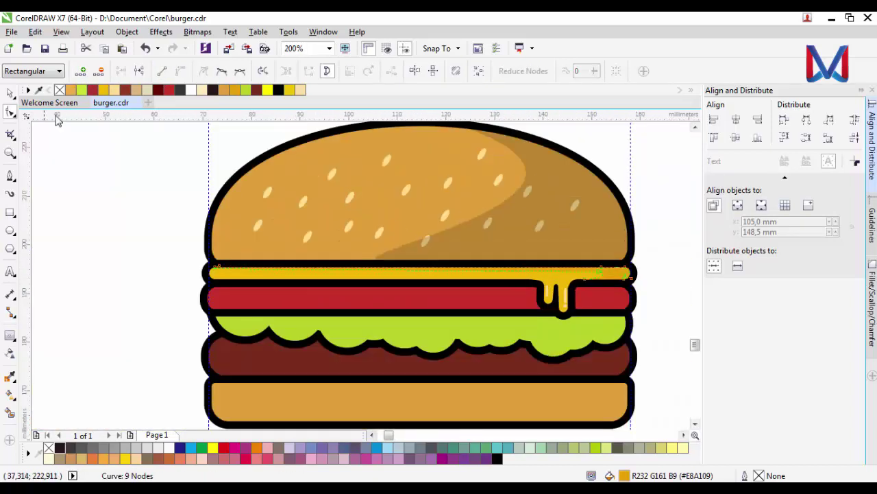
click(648, 255)
scroll(501, 289, down, 2)
scroll(494, 281, up, 3)
- Draw a closed shading outline over the tomato's top band, ending beside the drip
scroll(485, 274, down, 1)
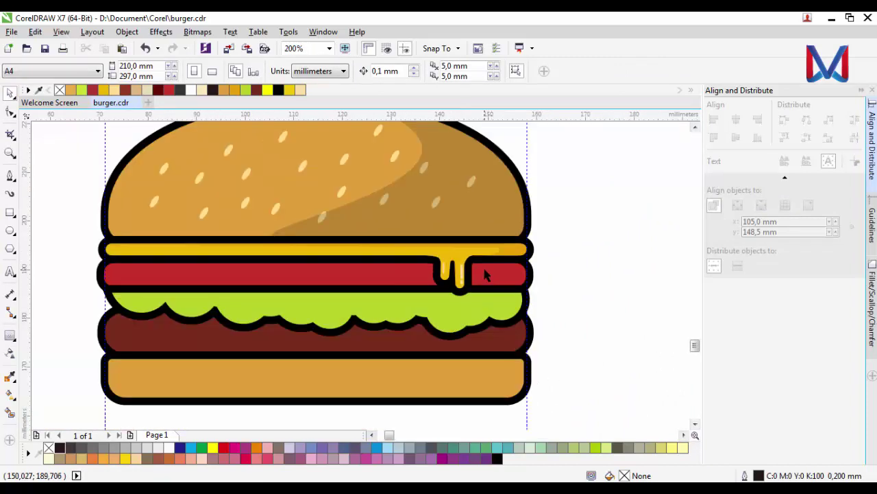
scroll(480, 275, up, 2)
scroll(493, 288, down, 1)
scroll(507, 281, up, 1)
scroll(439, 277, down, 1)
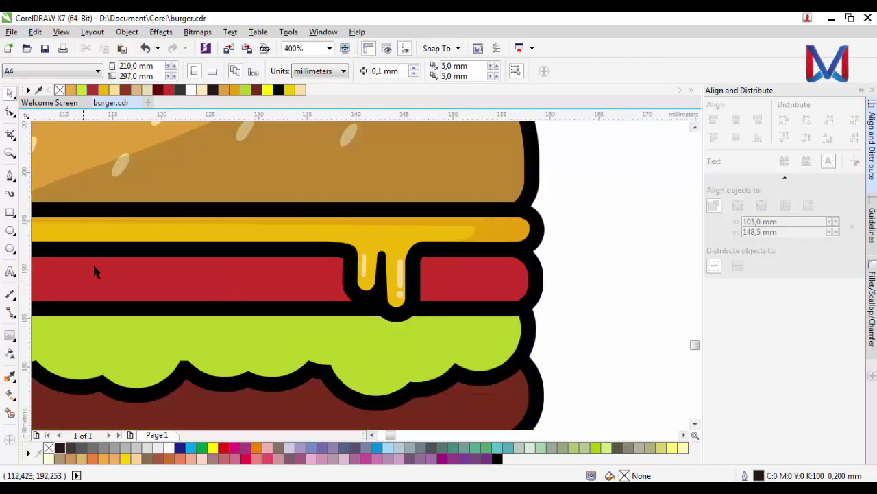
key(F5)
scroll(402, 290, up, 1)
scroll(443, 296, down, 1)
scroll(468, 298, up, 1)
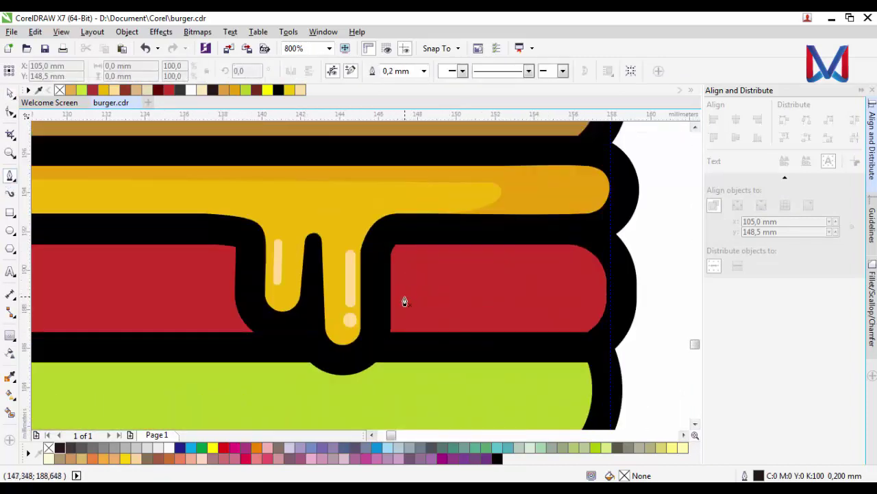
scroll(411, 316, down, 1)
scroll(52, 278, up, 1)
scroll(628, 299, down, 2)
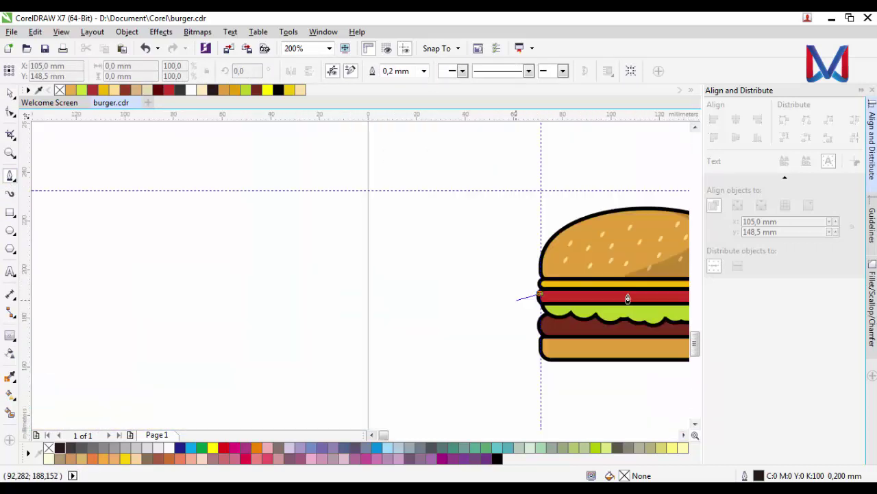
scroll(404, 288, up, 1)
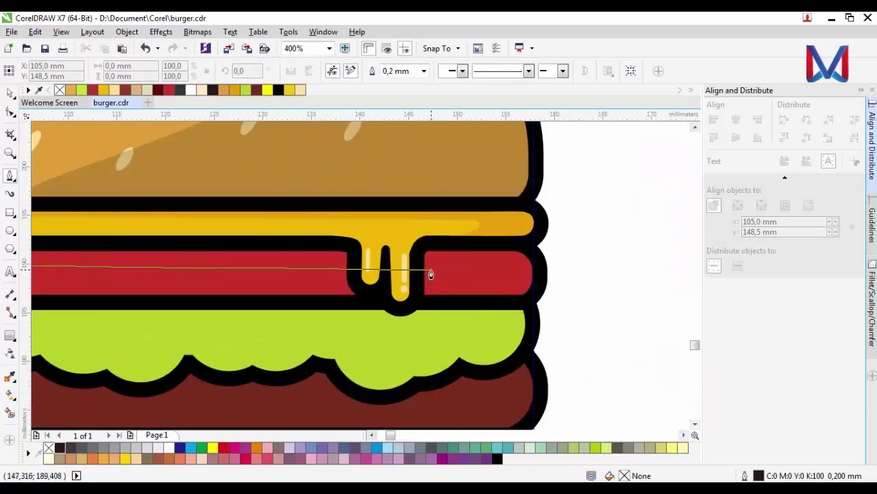
scroll(431, 274, down, 1)
click(534, 293)
scroll(410, 298, up, 1)
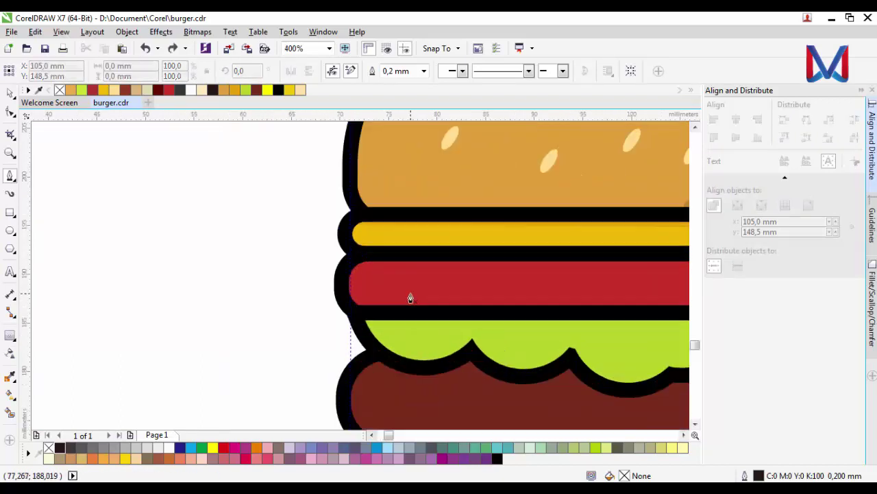
click(363, 264)
scroll(363, 264, down, 1)
scroll(549, 274, up, 1)
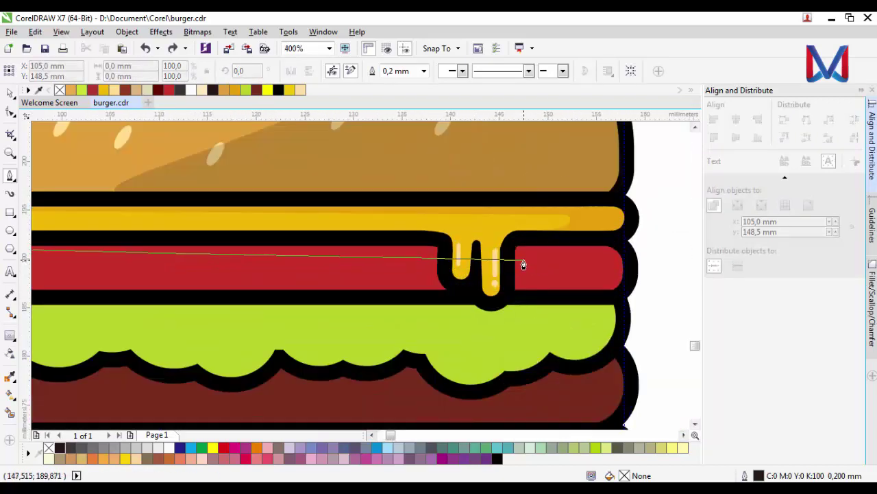
click(514, 270)
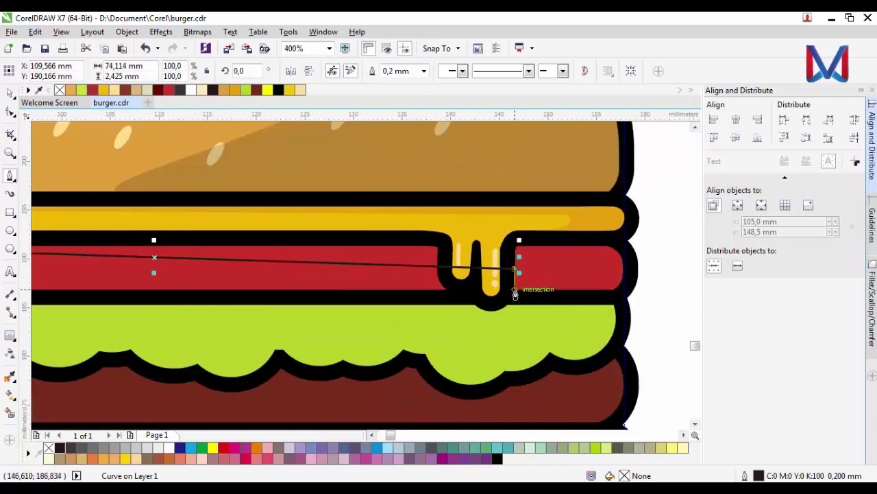
click(614, 291)
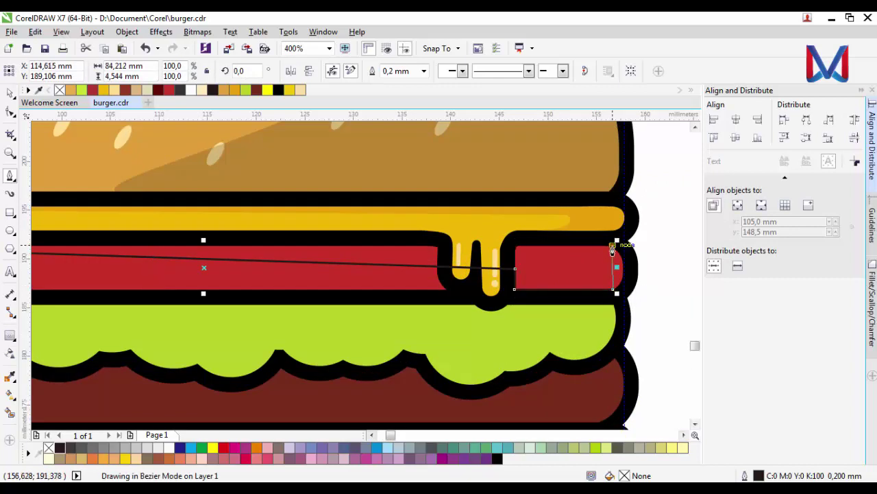
click(615, 244)
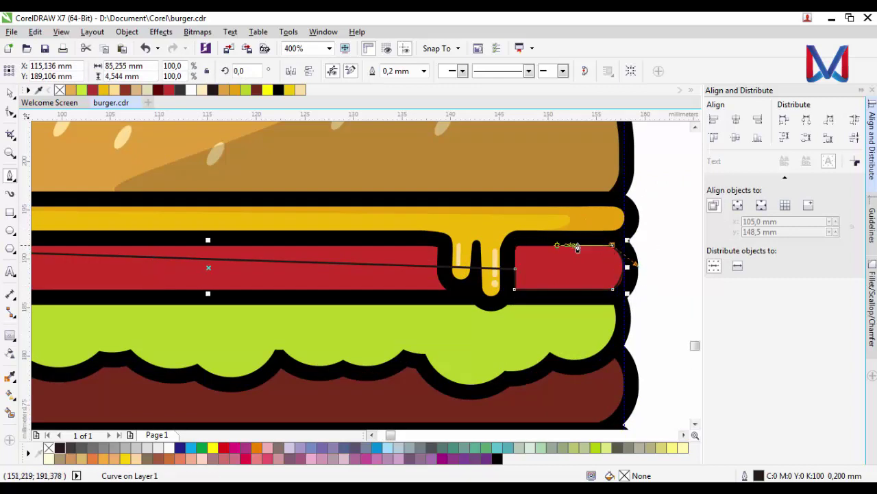
scroll(577, 246, down, 2)
scroll(450, 317, down, 2)
scroll(317, 271, up, 5)
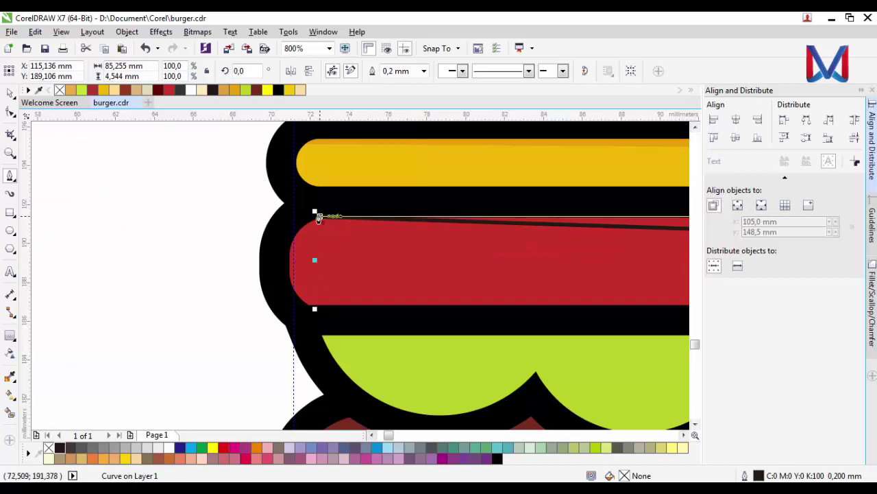
scroll(318, 218, down, 2)
- Fill the tomato shading shape with black
click(213, 90)
key(space)
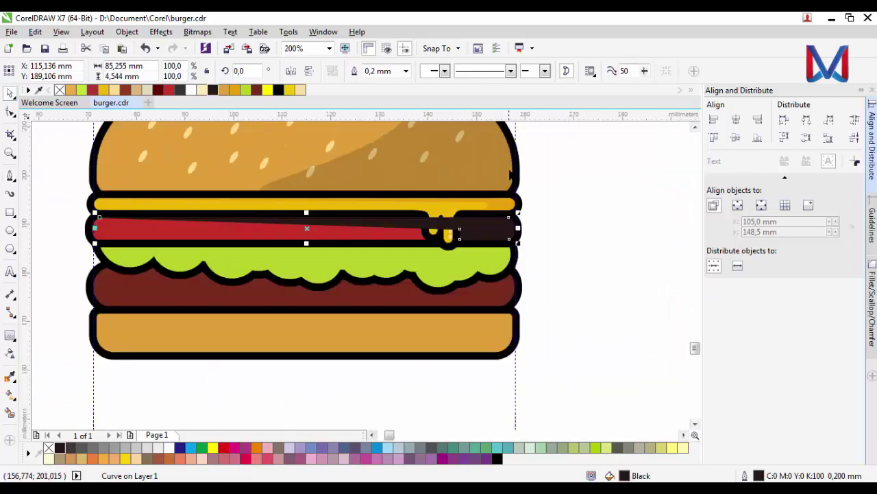
scroll(506, 230, up, 1)
key(F10)
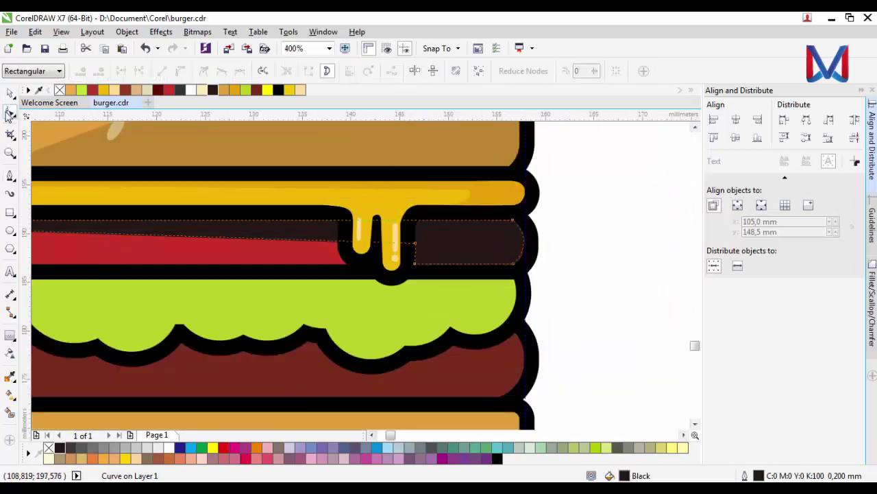
scroll(506, 231, up, 1)
scroll(525, 263, down, 1)
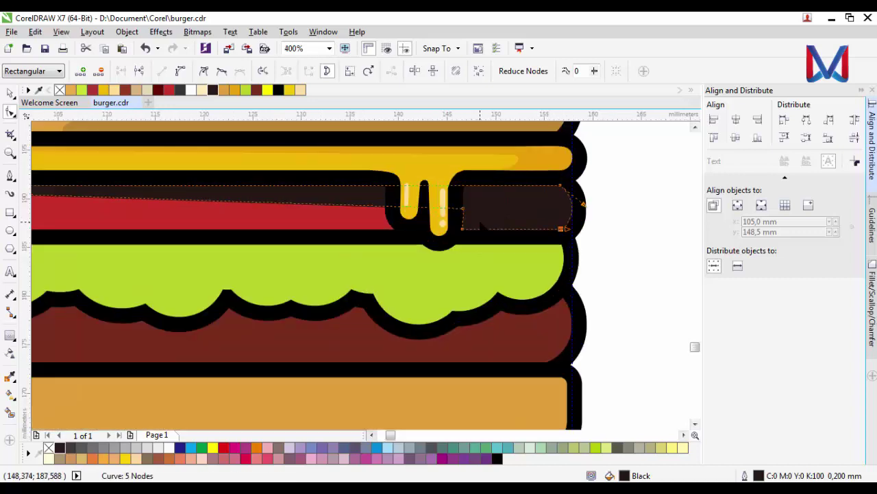
scroll(480, 226, down, 1)
- Give the black tomato shading a transparency of 80
click(10, 352)
click(322, 252)
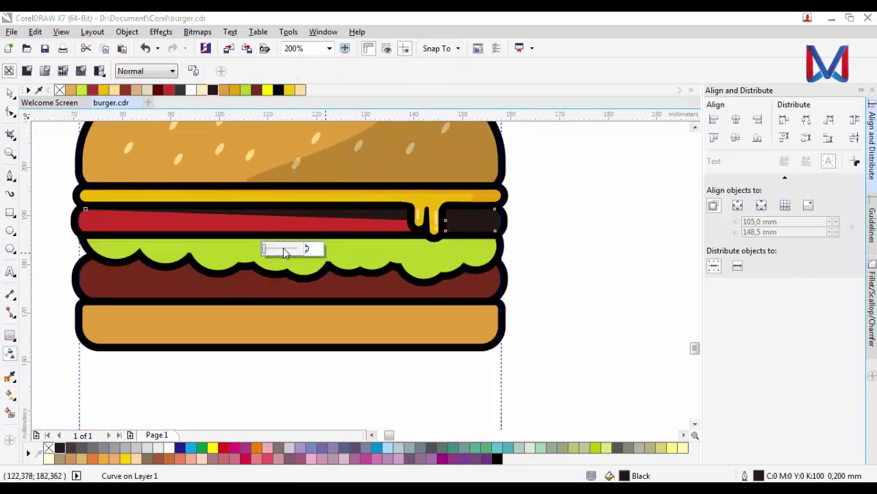
click(321, 248)
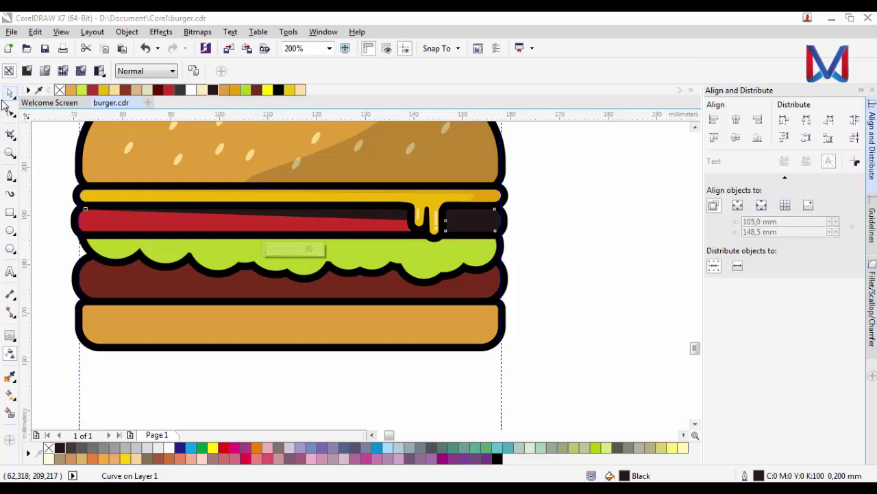
click(11, 92)
click(569, 237)
click(506, 237)
click(10, 356)
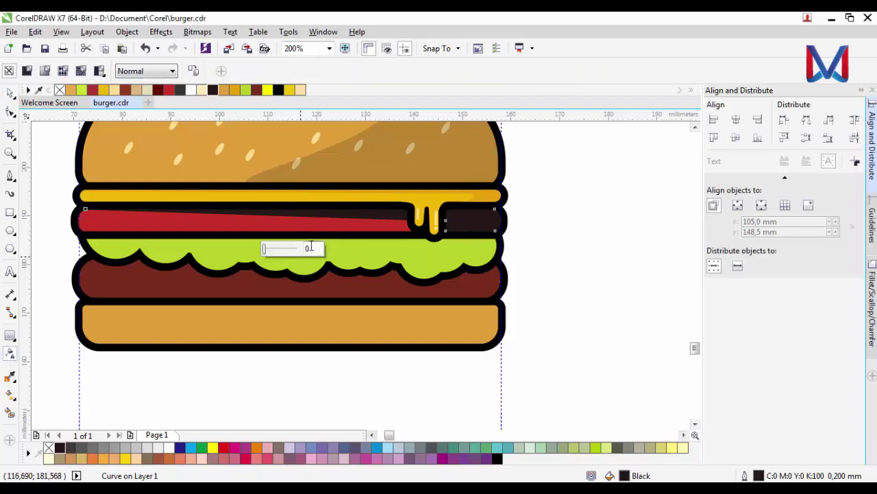
click(309, 248)
text(80)
key(Return)
click(10, 93)
click(548, 258)
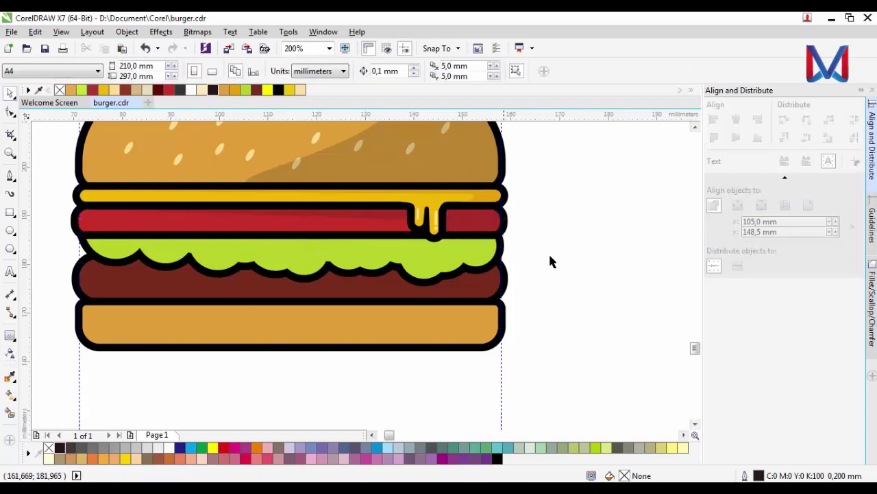
scroll(385, 213, up, 2)
scroll(507, 227, down, 2)
scroll(449, 228, up, 2)
- Draw a curved shading edge beside the cheese drip up to the tomato's top
click(11, 176)
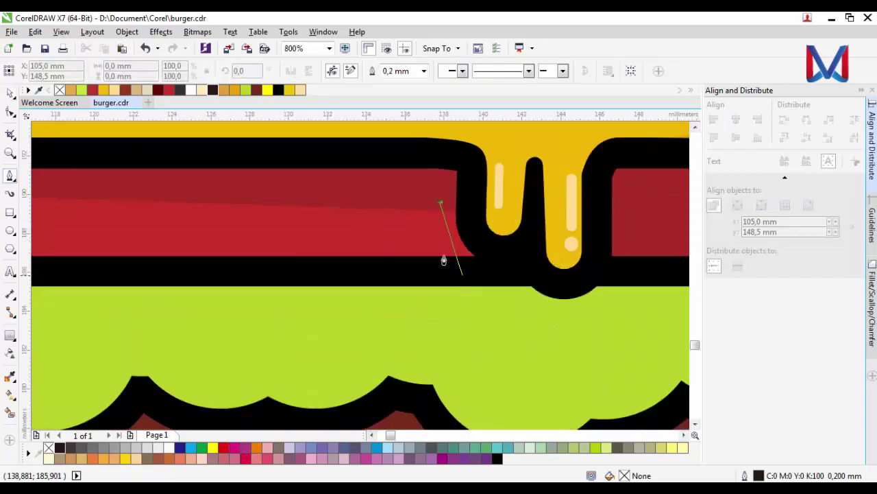
drag(472, 261, 482, 263)
key(space)
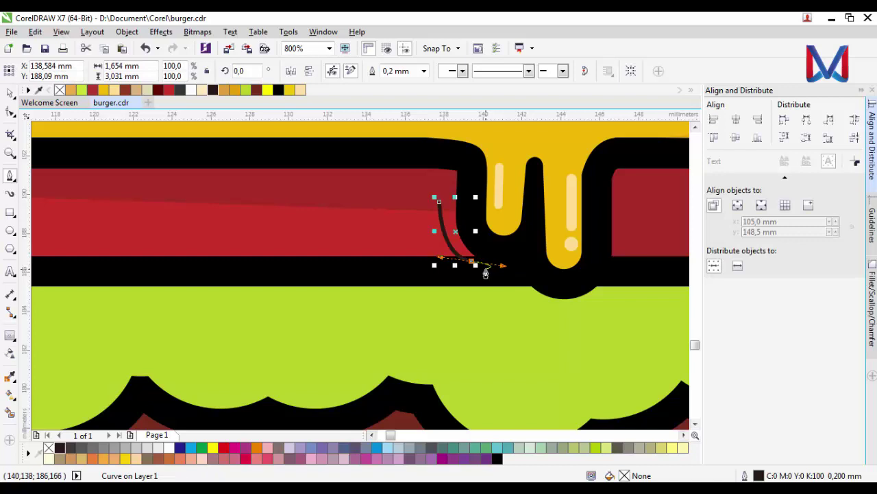
click(462, 186)
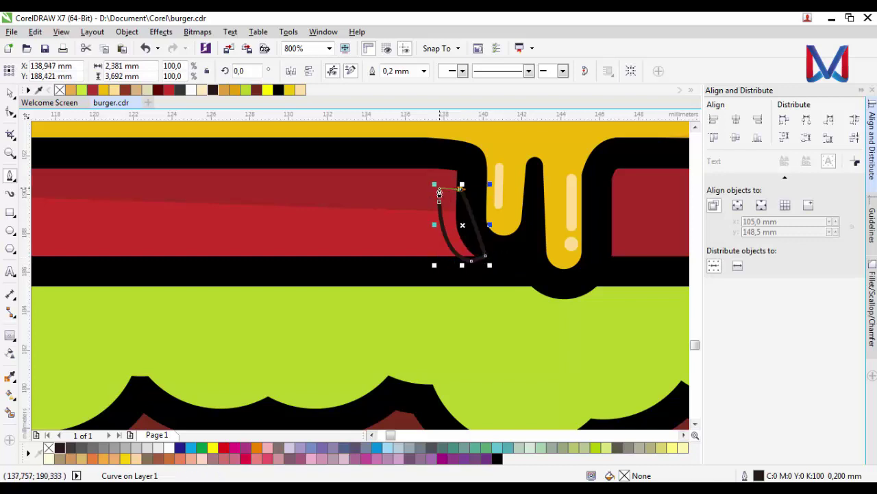
key(space)
scroll(401, 212, down, 4)
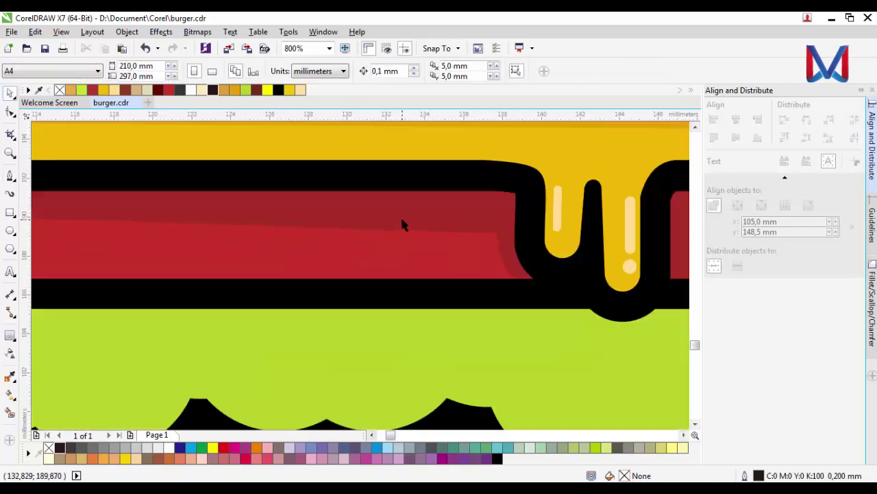
scroll(240, 244, up, 2)
scroll(692, 268, down, 2)
scroll(692, 268, down, 1)
scroll(584, 251, up, 1)
- Draw a line across the lettuce, bent down along its edge, from left to right
scroll(453, 302, up, 1)
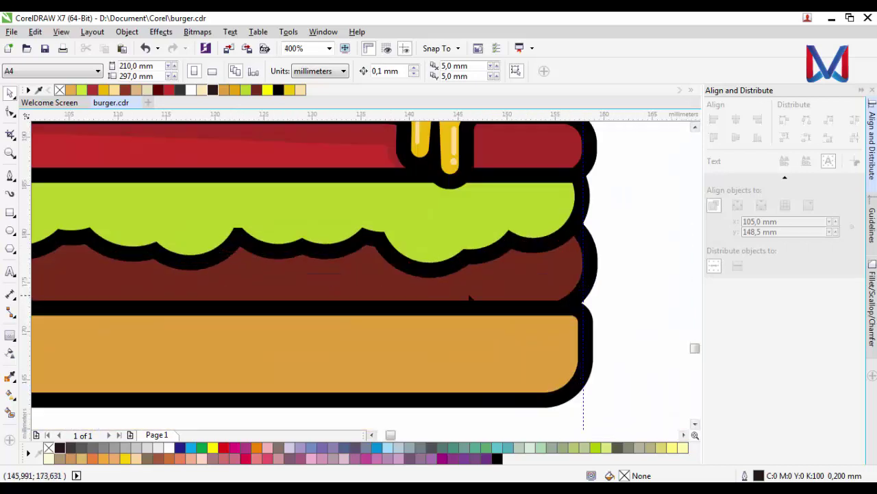
scroll(502, 238, down, 1)
key(space)
click(156, 231)
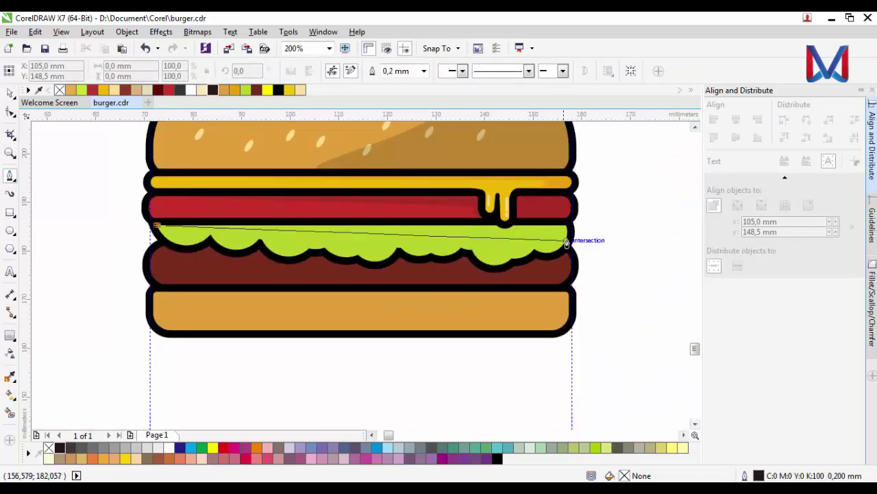
scroll(569, 240, up, 1)
click(512, 216)
drag(385, 252, 350, 238)
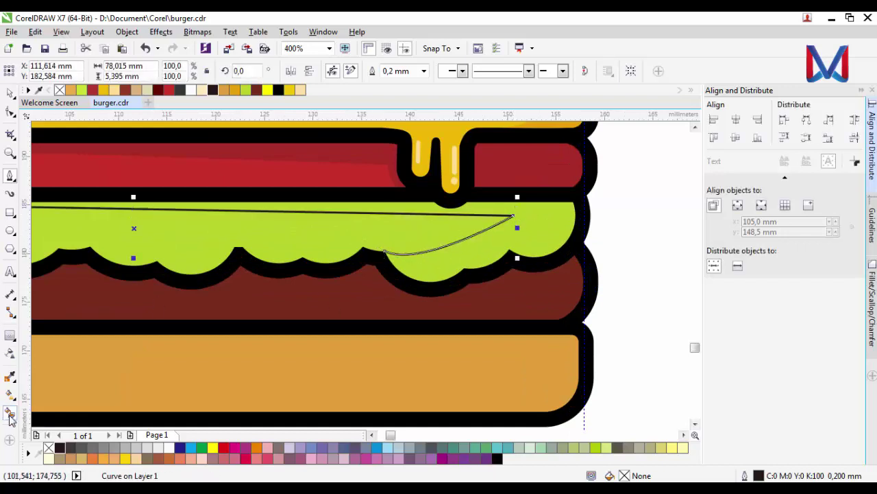
- Smart Fill the lettuce area above the line and make the dark shading translucent
click(9, 413)
scroll(525, 275, down, 1)
click(525, 274)
key(space)
scroll(545, 240, up, 1)
scroll(554, 208, up, 2)
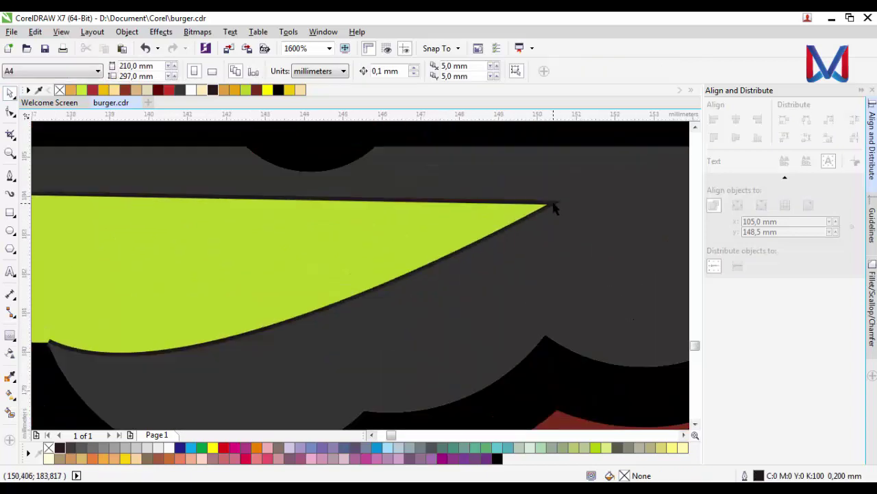
scroll(554, 209, down, 2)
scroll(547, 221, down, 1)
click(535, 240)
click(10, 352)
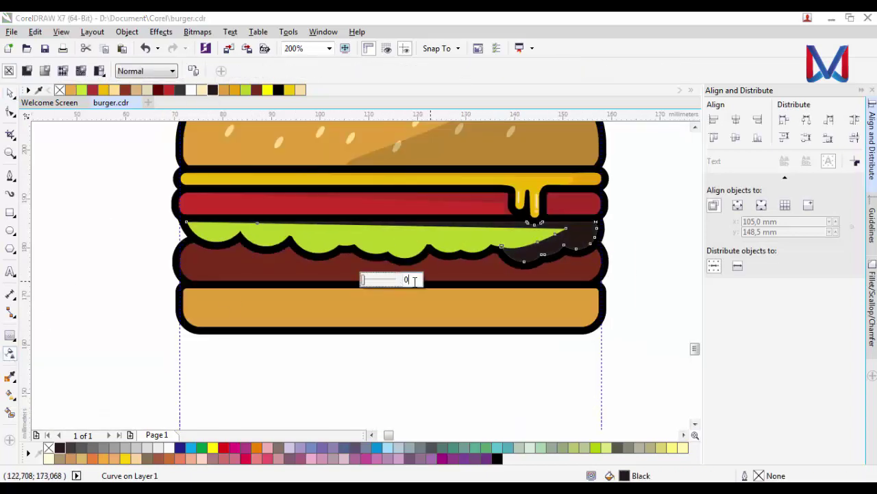
text(80)
key(Return)
- Reshape the lettuce shading's nodes, moving its tip and corner up over the right end
click(10, 111)
scroll(533, 248, up, 3)
drag(388, 233, 391, 218)
scroll(410, 268, down, 1)
drag(491, 225, 551, 182)
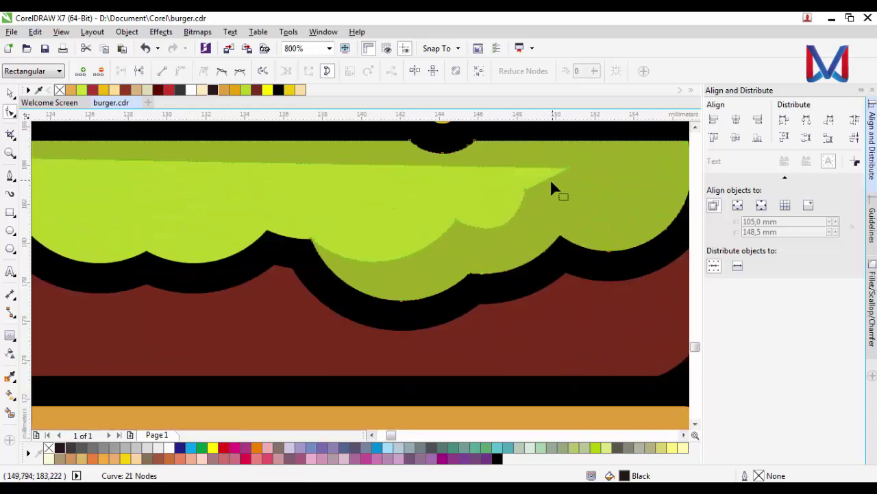
click(527, 190)
scroll(564, 194, down, 1)
scroll(525, 227, up, 2)
scroll(638, 196, down, 2)
scroll(465, 290, down, 2)
scroll(465, 291, up, 1)
scroll(465, 291, up, 1)
scroll(521, 292, down, 1)
scroll(564, 293, down, 1)
scroll(466, 295, up, 1)
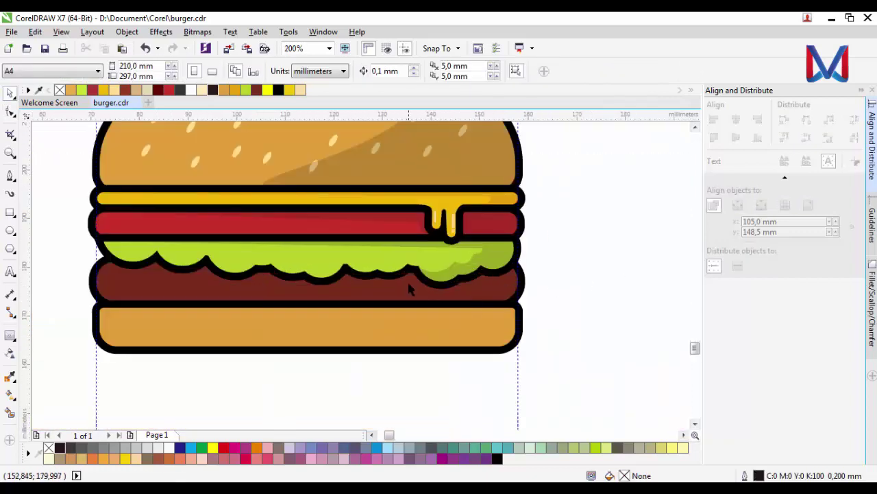
- Draw a line across the patty from its left edge, extending past its right end
scroll(319, 288, down, 1)
scroll(372, 265, up, 1)
click(11, 175)
scroll(480, 172, up, 1)
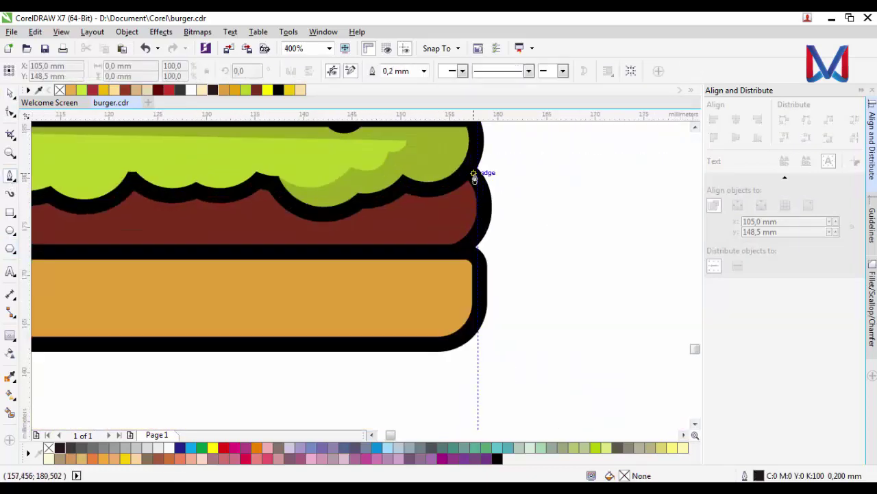
scroll(446, 274, down, 2)
scroll(263, 275, up, 1)
click(225, 247)
scroll(481, 248, down, 2)
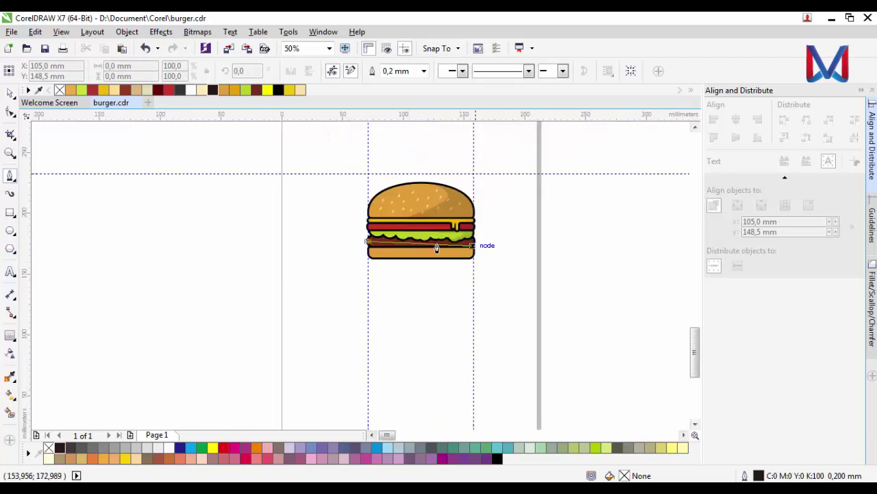
scroll(473, 249, up, 3)
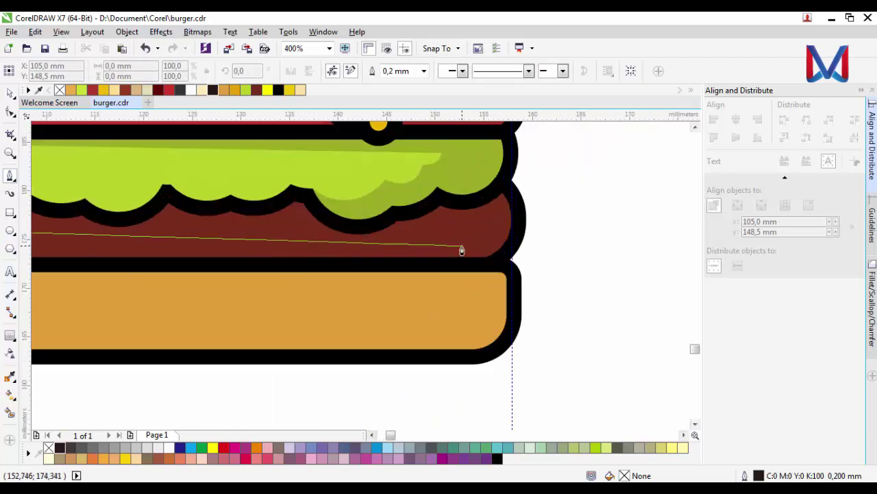
click(511, 238)
key(Escape)
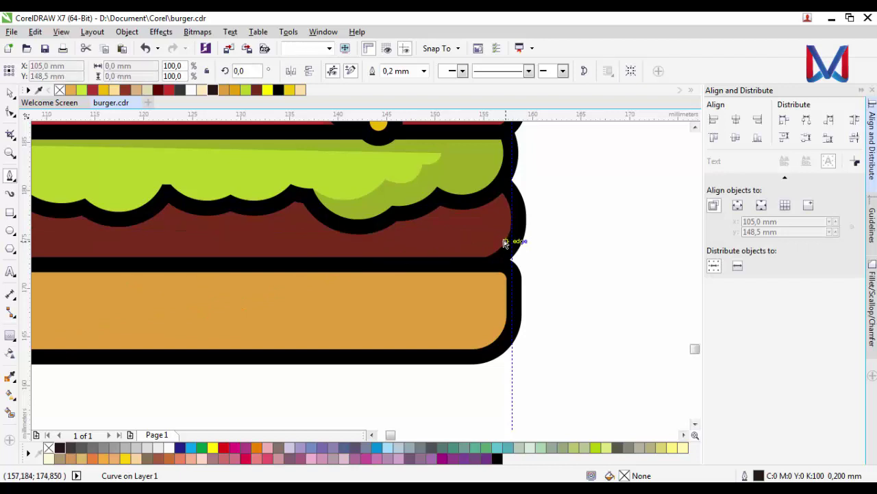
scroll(505, 239, down, 2)
scroll(270, 236, up, 1)
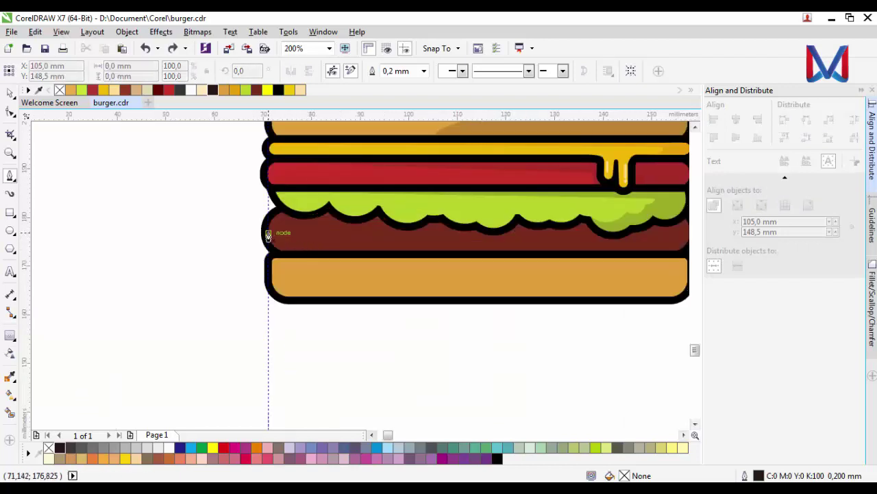
click(651, 240)
scroll(656, 239, up, 1)
scroll(578, 261, down, 2)
scroll(630, 279, up, 2)
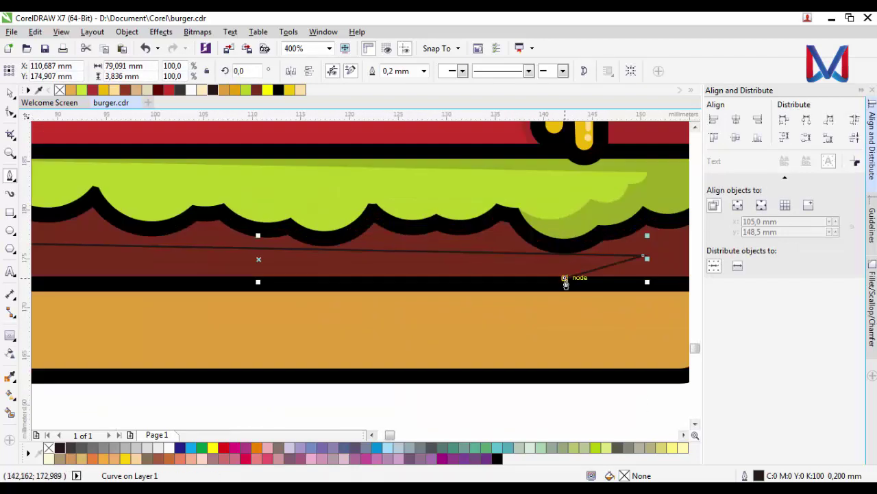
- Smart Fill the area between lettuce and line, fill it black with transparency 80
click(630, 268)
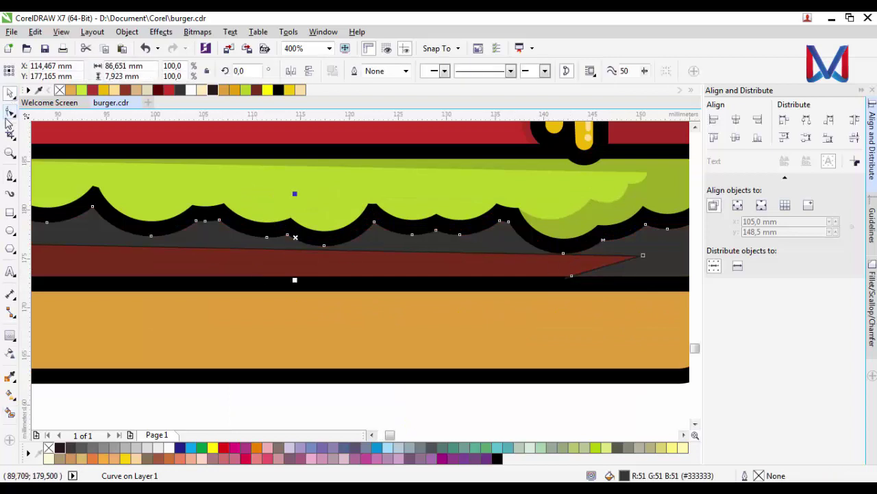
scroll(411, 247, up, 1)
click(514, 252)
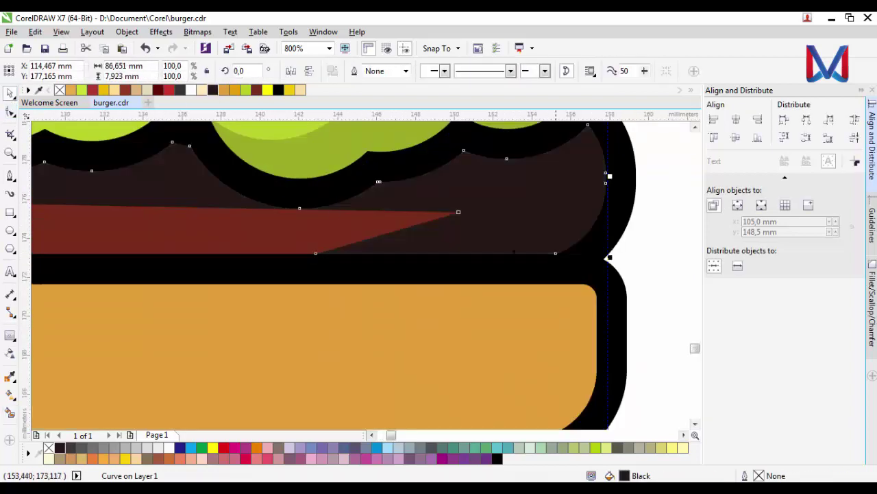
click(8, 361)
click(68, 226)
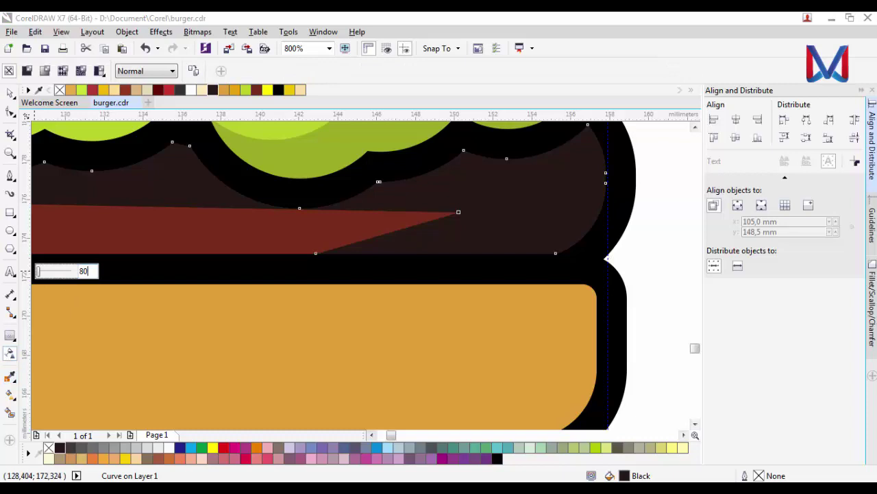
click(457, 210)
key(F10)
- Adjust the patty shading's nodes into a thin band tapering along the patty
scroll(458, 210, up, 1)
scroll(458, 204, down, 2)
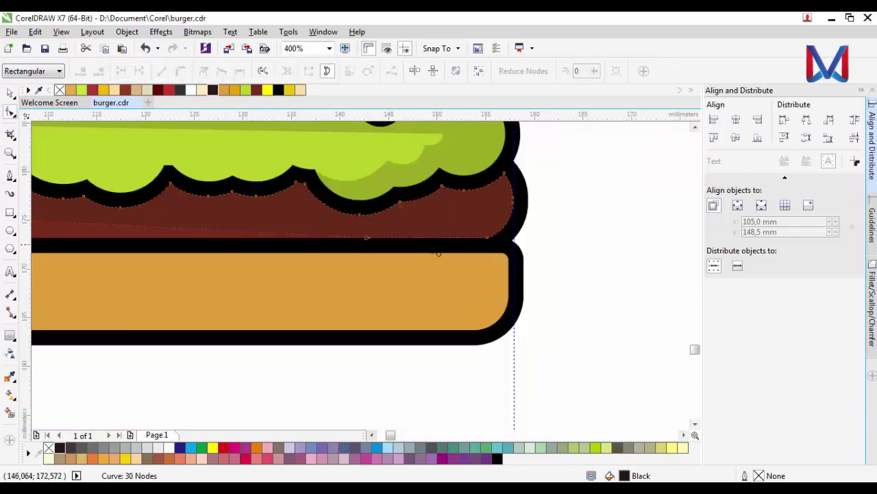
scroll(405, 229, up, 2)
click(427, 223)
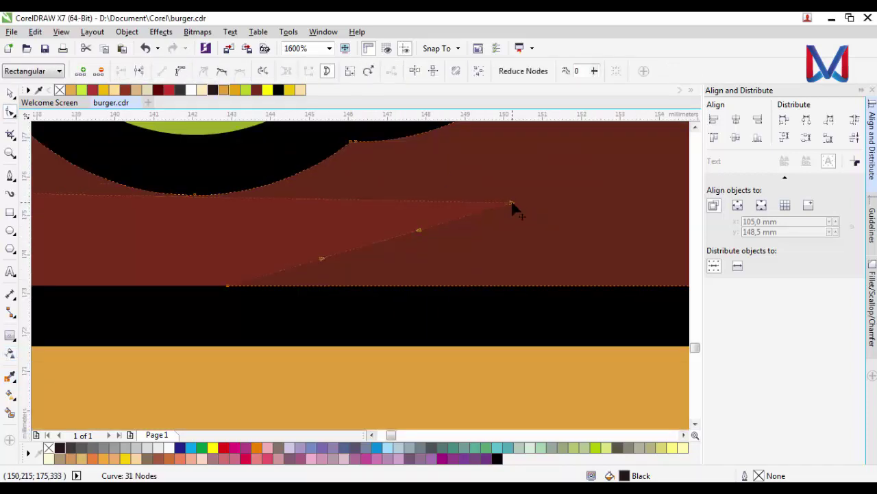
scroll(511, 200, down, 2)
drag(315, 216, 325, 231)
drag(419, 249, 427, 244)
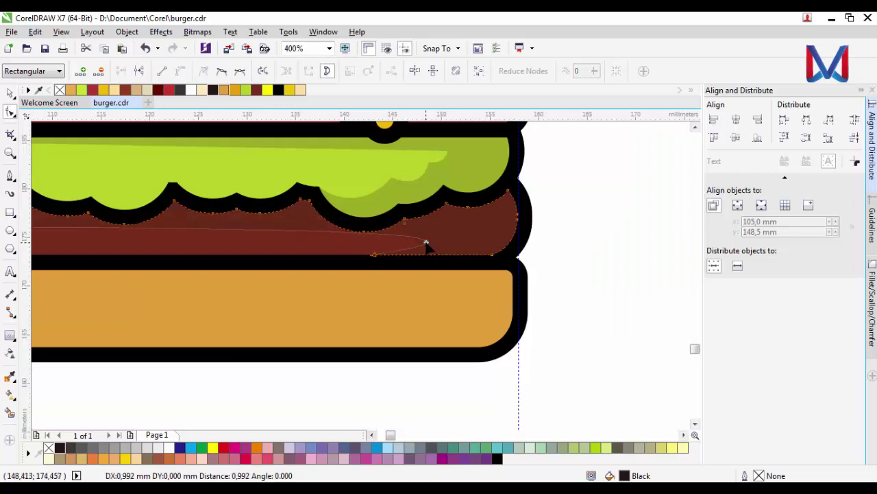
scroll(431, 244, down, 1)
scroll(60, 223, up, 1)
drag(55, 239, 59, 232)
scroll(59, 232, down, 1)
drag(236, 239, 234, 240)
key(space)
- Draw a curved Pen line across the bottom bun
click(548, 279)
scroll(548, 279, down, 1)
scroll(563, 275, up, 2)
scroll(593, 269, down, 2)
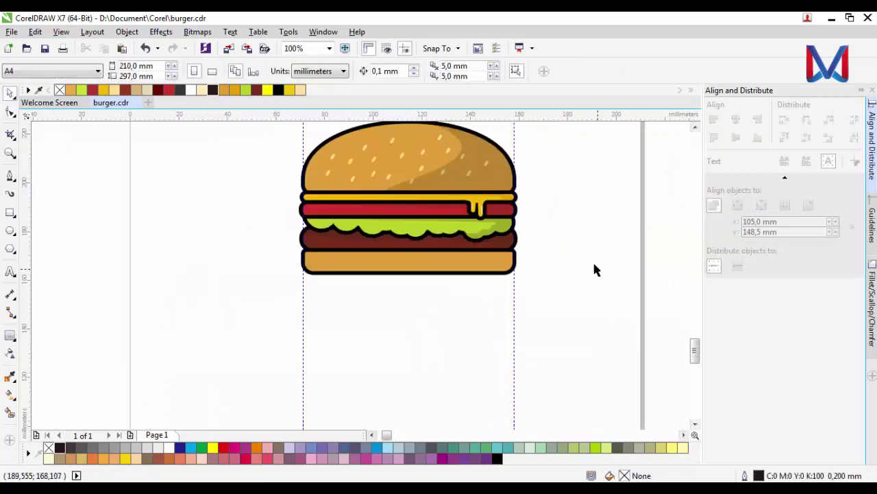
scroll(418, 267, up, 1)
scroll(384, 269, down, 1)
scroll(384, 269, up, 1)
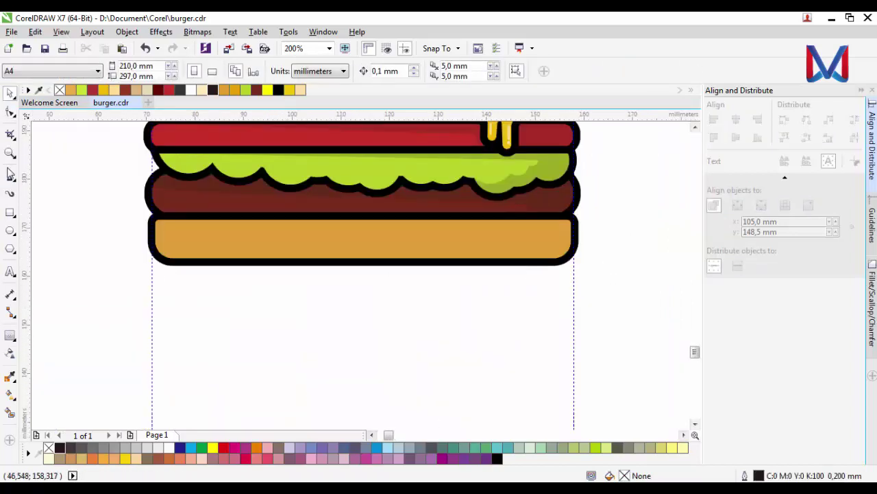
click(11, 175)
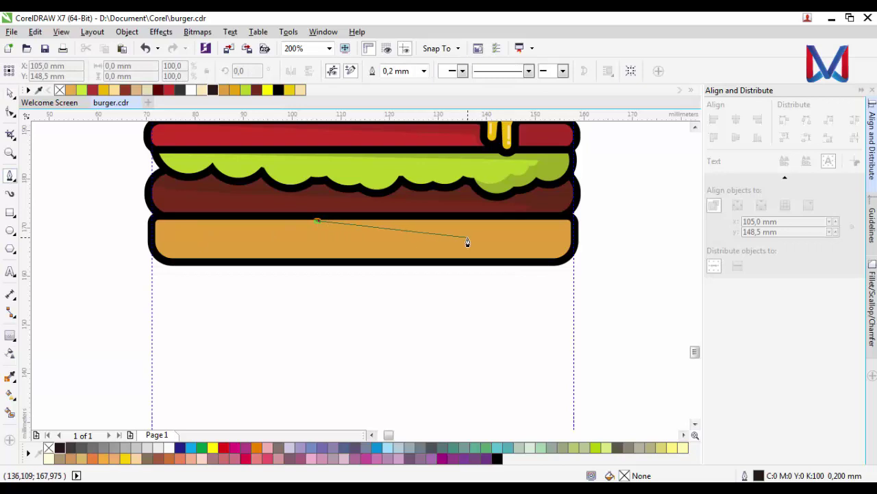
drag(468, 241, 487, 230)
key(space)
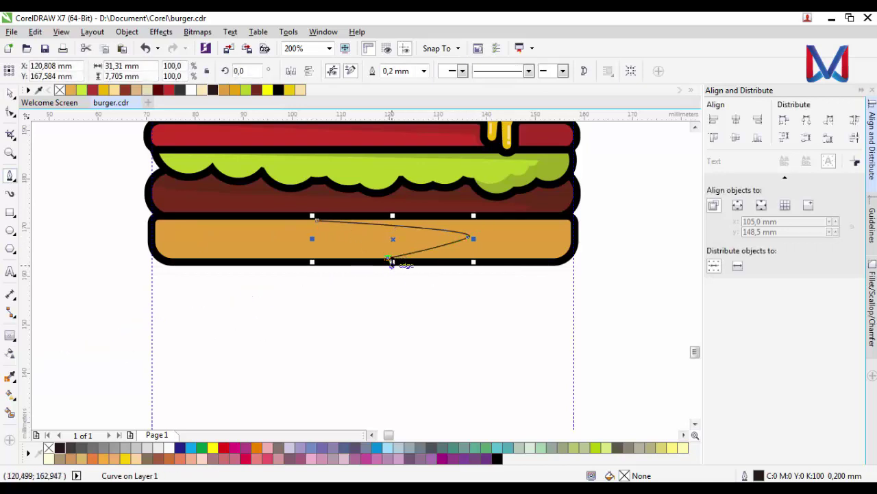
- Smart Fill the bottom bun area to the right of the curve
click(10, 412)
key(F10)
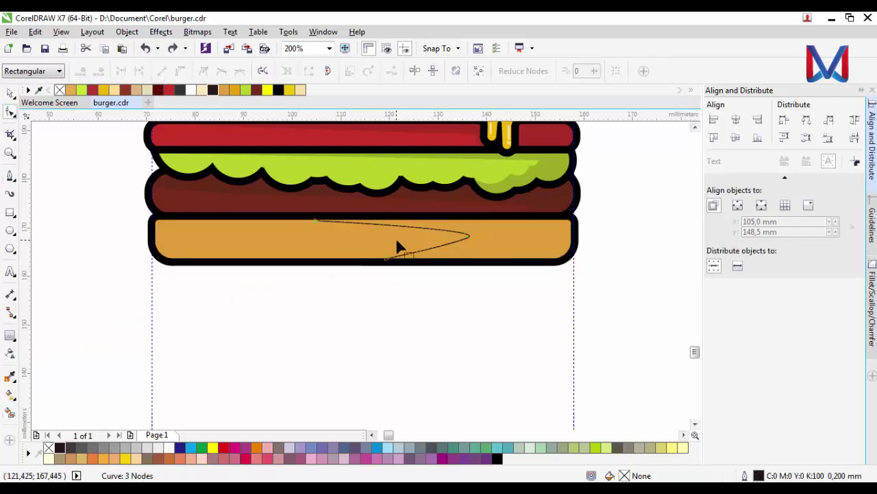
scroll(329, 214, up, 2)
scroll(327, 214, down, 1)
click(11, 412)
click(646, 235)
key(space)
- Reshape the bun shading's tip and lower edge with the Shape tool
click(325, 214)
scroll(326, 214, down, 1)
click(486, 233)
scroll(486, 233, up, 1)
click(10, 112)
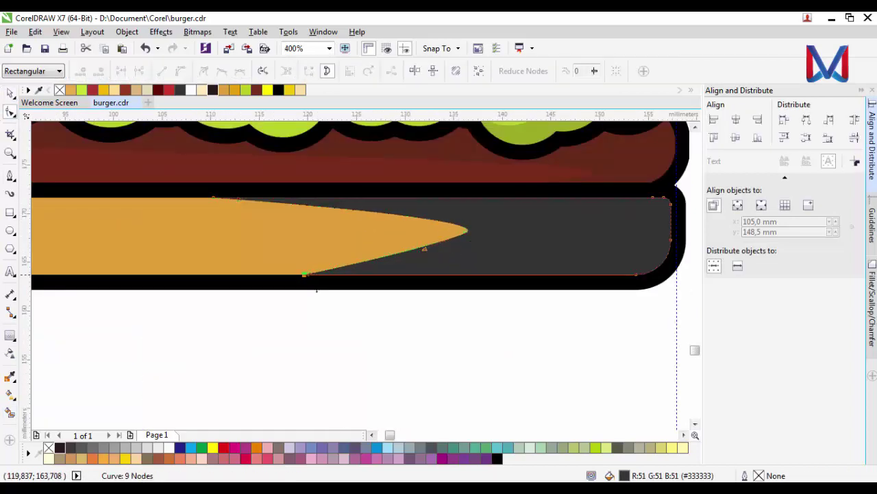
drag(424, 248, 482, 258)
scroll(482, 258, up, 1)
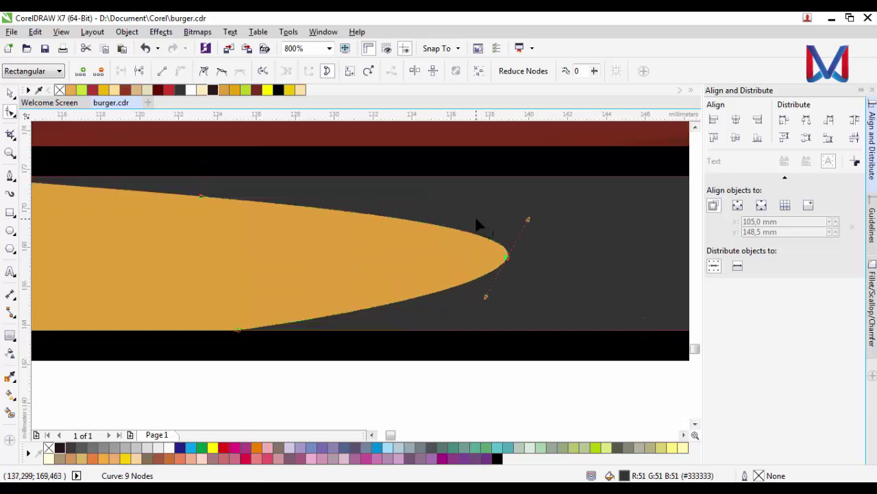
scroll(524, 254, down, 1)
scroll(460, 255, down, 1)
- Fill the bun shading black and make it translucent
click(212, 90)
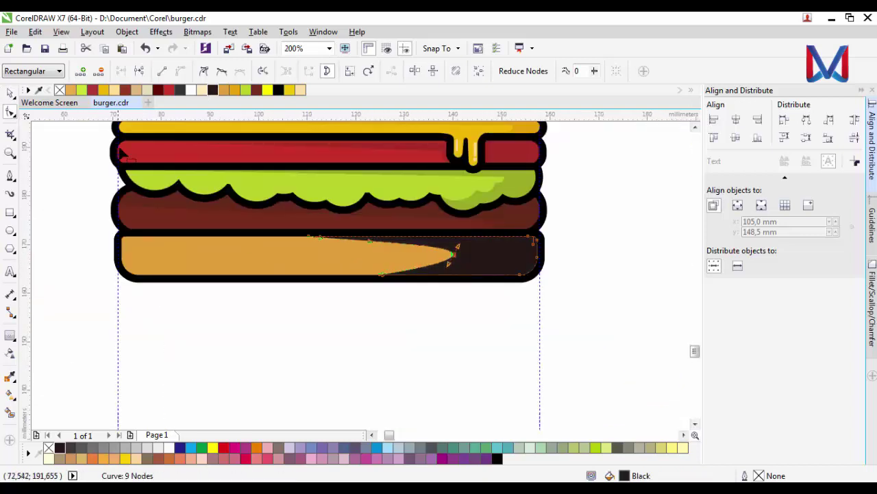
click(10, 353)
click(439, 290)
key(space)
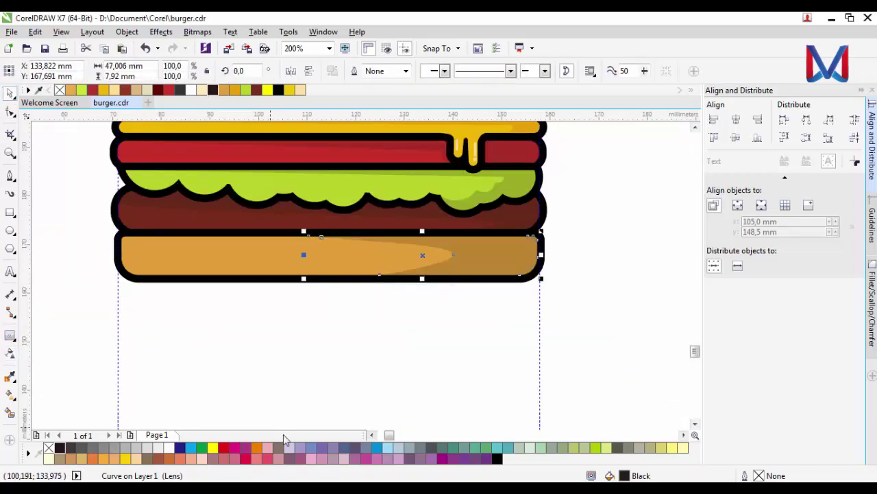
- Lengthen the tip node's curve handles for a smooth point and adjust another node
scroll(386, 322, down, 2)
scroll(412, 281, up, 2)
key(F10)
scroll(364, 256, up, 1)
click(482, 289)
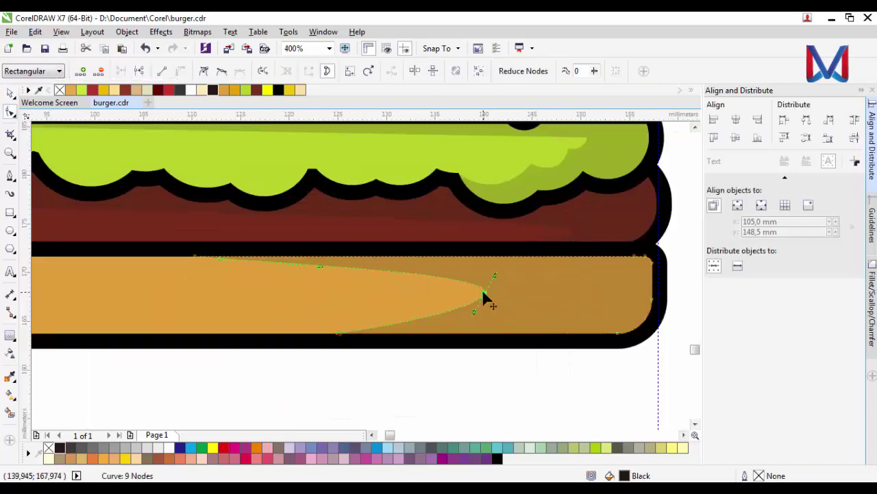
drag(473, 312, 528, 325)
drag(441, 262, 426, 262)
key(space)
- Marquee-select the whole burger and shrink it proportionally from a corner handle
click(416, 350)
scroll(453, 329, down, 2)
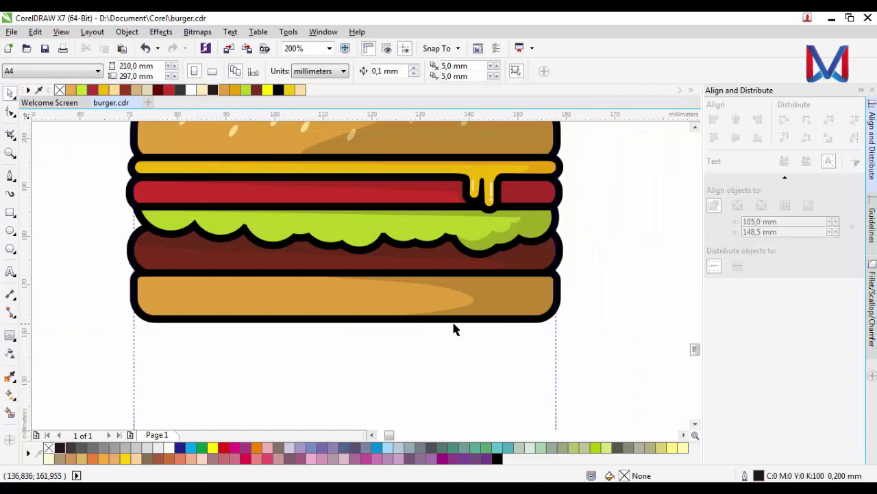
scroll(431, 327, down, 2)
drag(495, 354, 275, 216)
scroll(274, 215, up, 1)
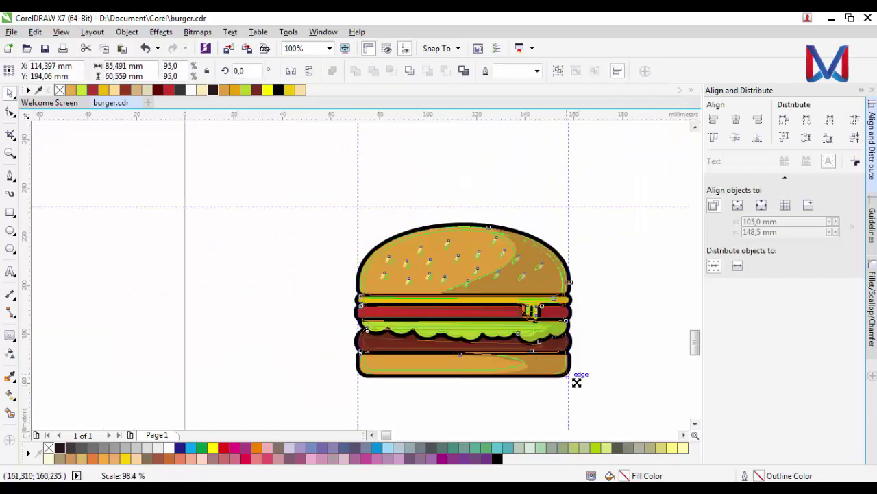
drag(576, 382, 525, 362)
click(525, 362)
scroll(489, 342, up, 1)
scroll(483, 358, down, 1)
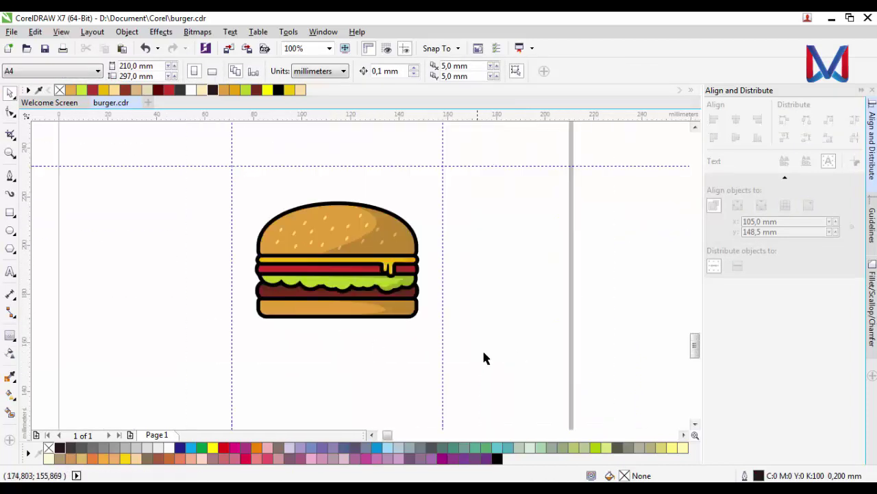
- Reselect and deselect the burger, then start a text line below it
mouse_move(219, 189)
mouse_down()
mouse_move(425, 323)
mouse_move(316, 253)
mouse_up()
click(429, 336)
scroll(429, 336, down, 1)
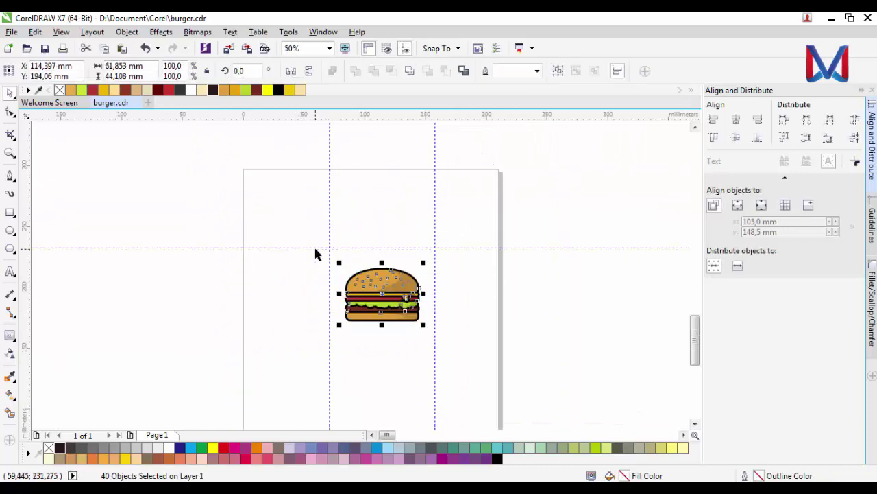
scroll(370, 268, up, 1)
click(370, 269)
scroll(326, 220, down, 1)
click(329, 274)
click(357, 347)
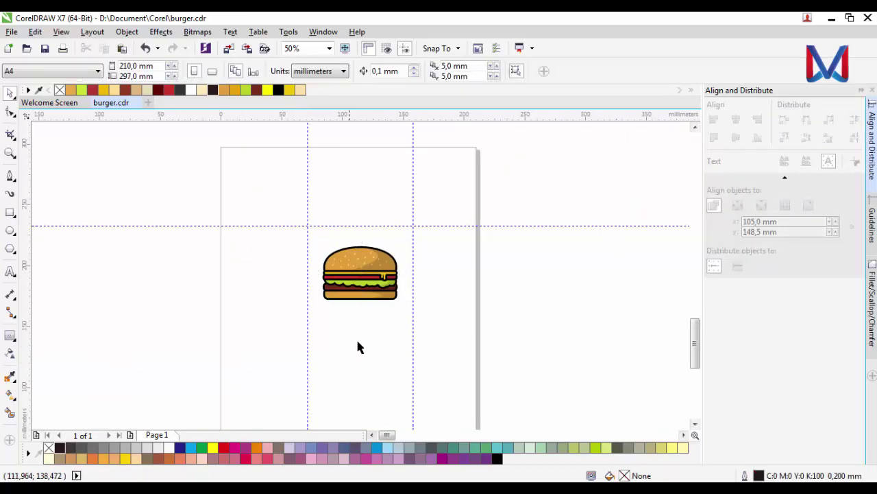
click(10, 272)
click(360, 358)
text(BURGER)
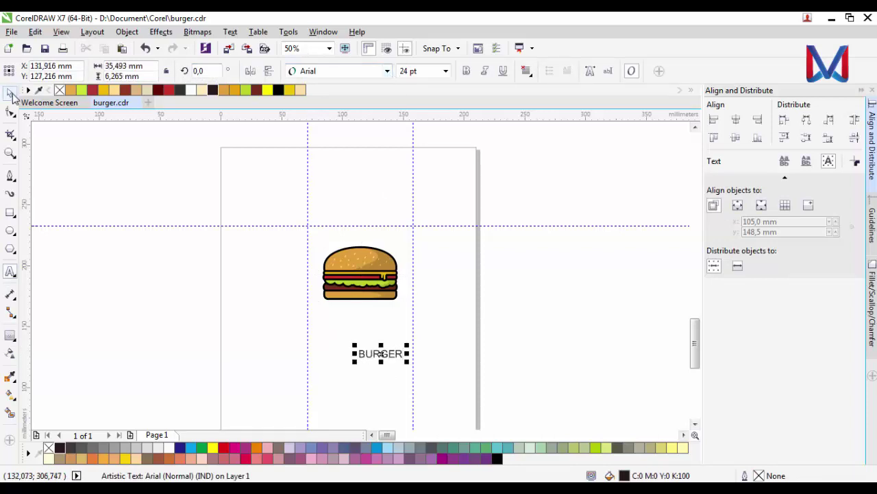
- Set the BURGER text to Berlin Sans FB Bold
click(386, 72)
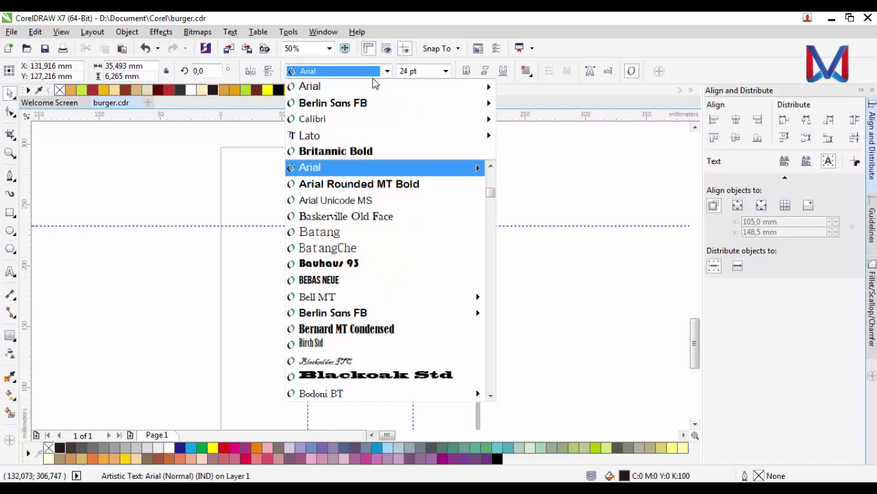
click(446, 103)
click(467, 71)
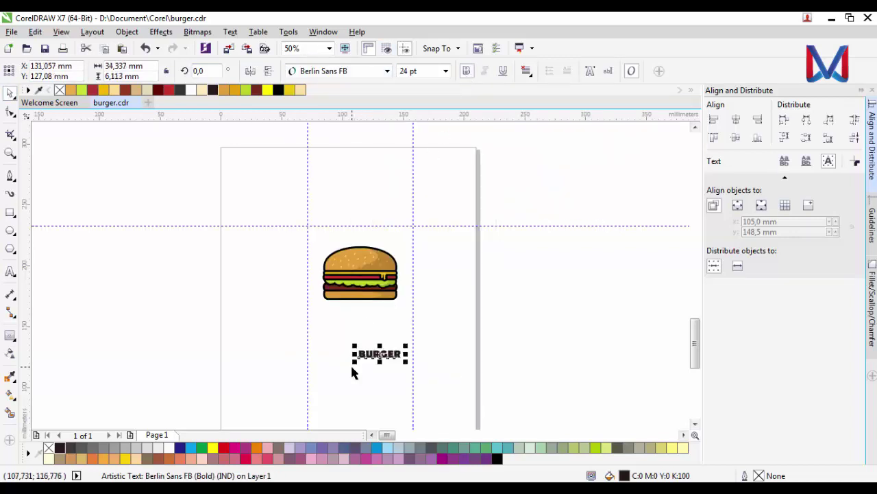
scroll(353, 370, up, 1)
- Widen the letter spacing of the BURGER text with the Shape tool
click(17, 119)
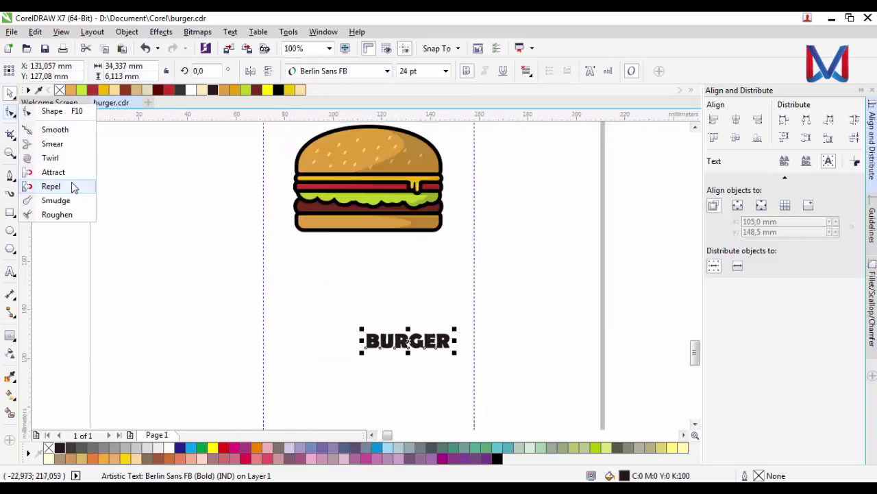
click(41, 112)
drag(454, 353, 473, 353)
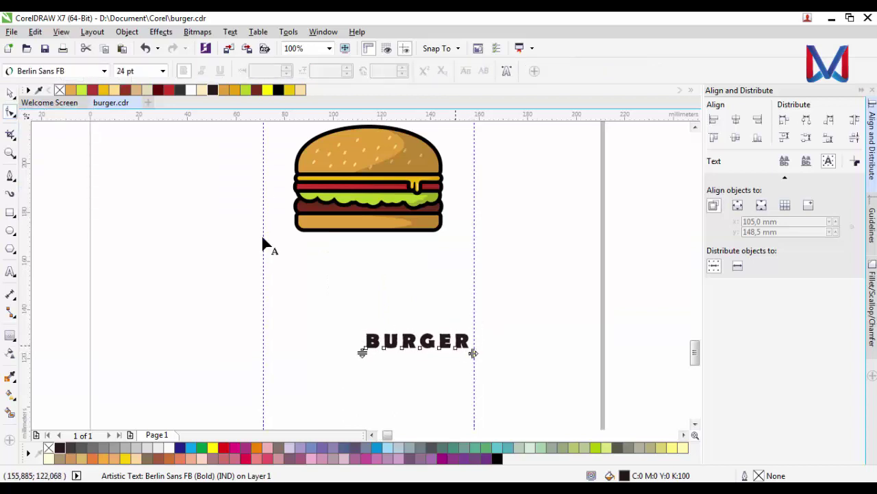
key(space)
click(131, 205)
- Centre the BURGER text and the burger on the page, with the burger moved above the text
click(418, 341)
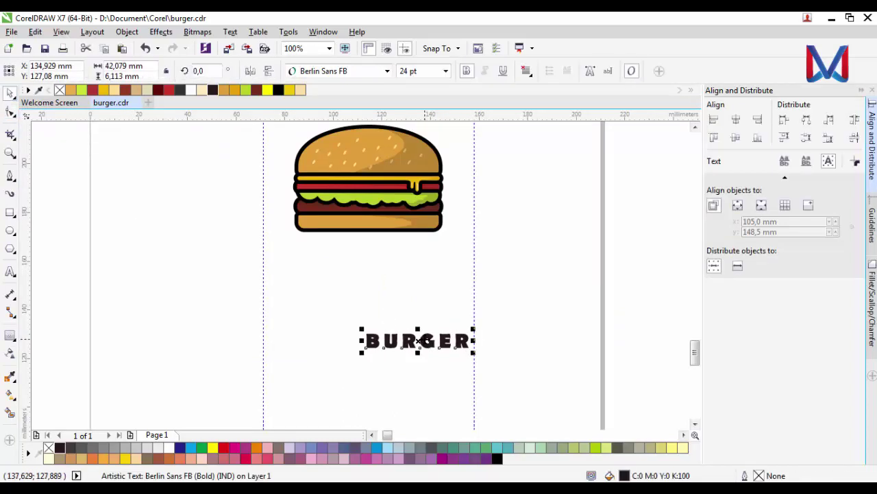
key(p)
click(355, 219)
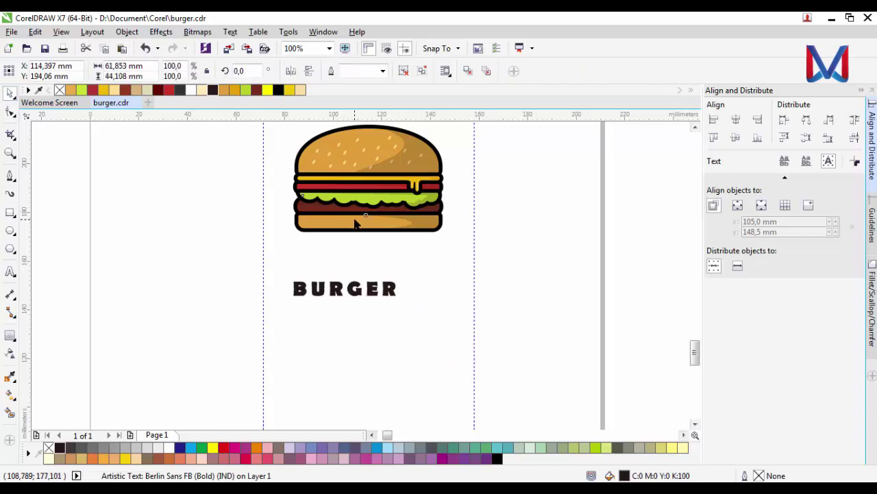
key(p)
drag(345, 324, 346, 255)
click(347, 335)
- Enlarge the BURGER text so it spans the burger's width
scroll(347, 294, up, 2)
click(389, 301)
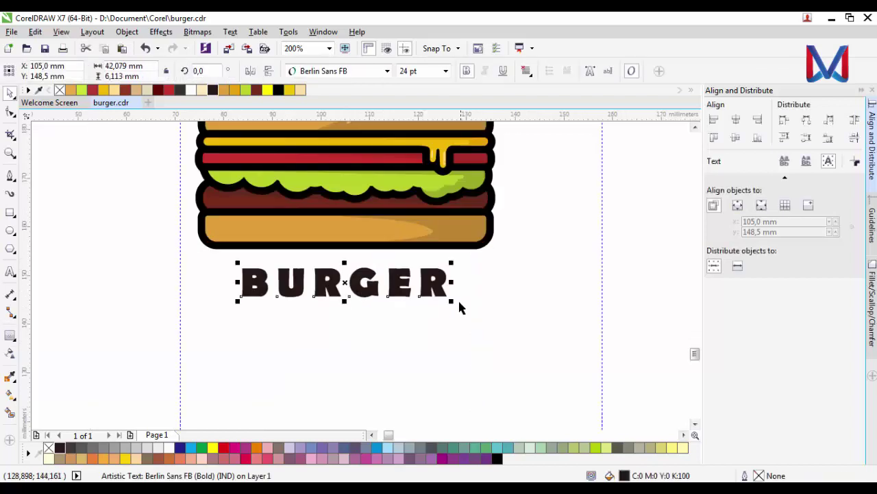
drag(452, 300, 495, 310)
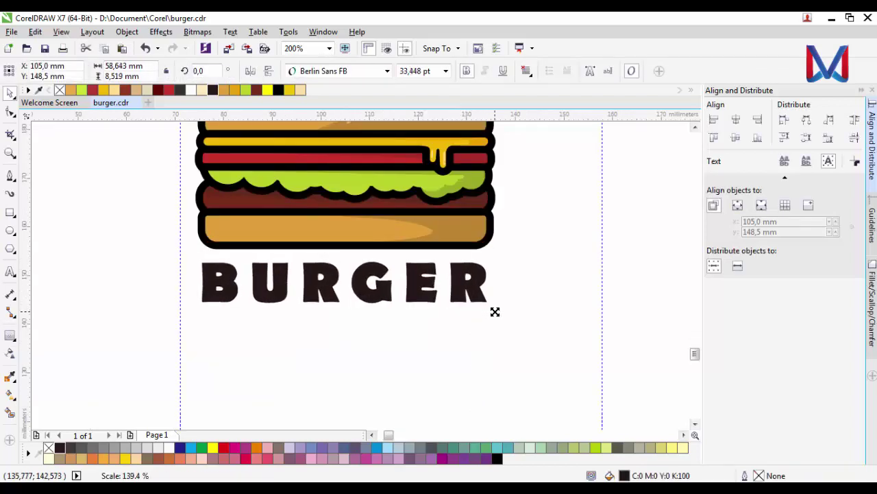
click(414, 356)
scroll(411, 357, down, 3)
scroll(410, 361, up, 2)
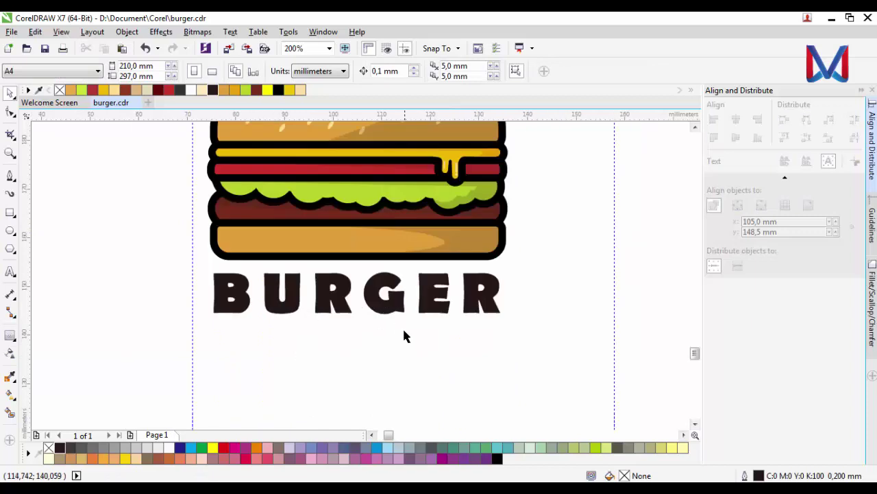
click(404, 310)
scroll(384, 333, down, 1)
click(400, 341)
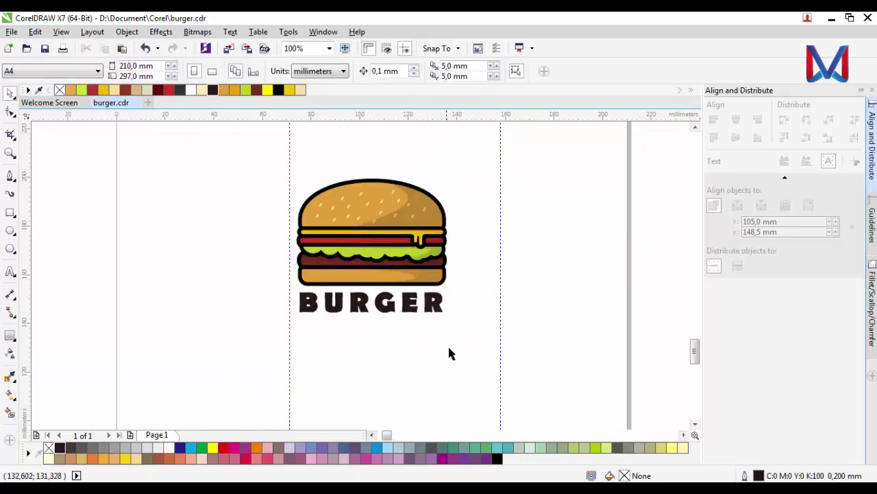
- View the page at 100% zoom and preview the artwork full screen
scroll(450, 352, down, 1)
scroll(426, 340, down, 1)
scroll(429, 345, up, 1)
scroll(427, 348, up, 1)
scroll(424, 348, down, 1)
key(z)
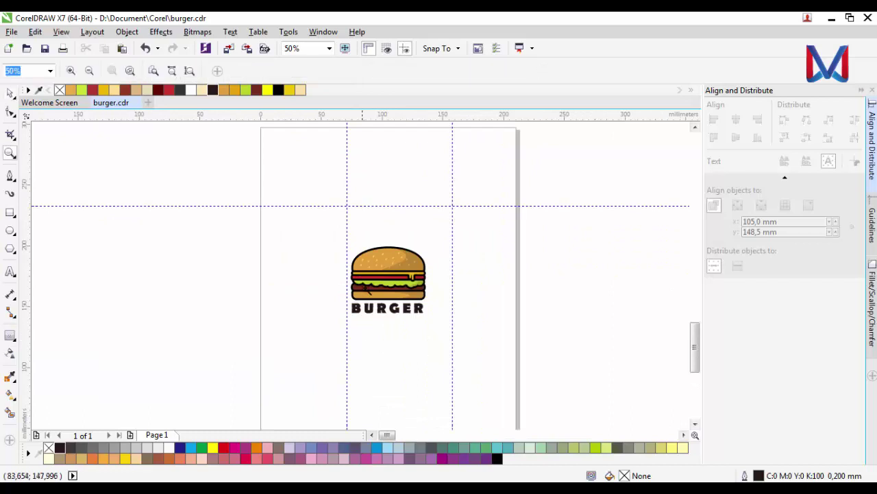
click(329, 48)
click(323, 139)
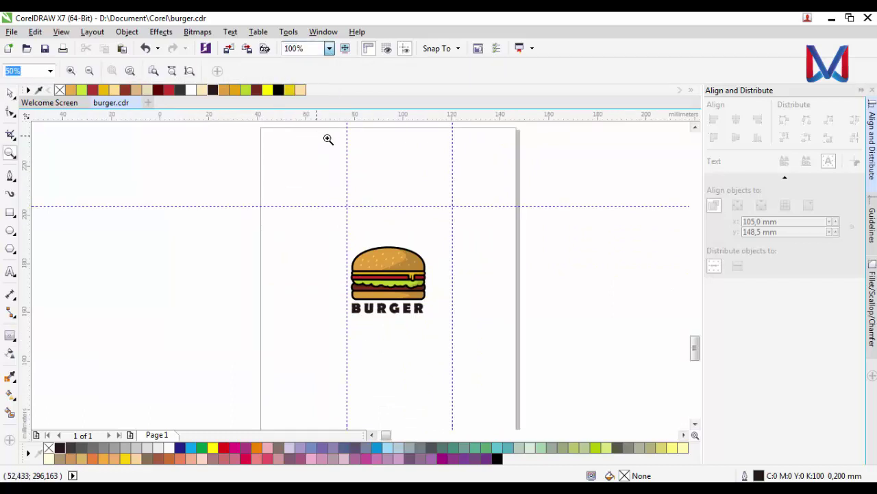
click(347, 49)
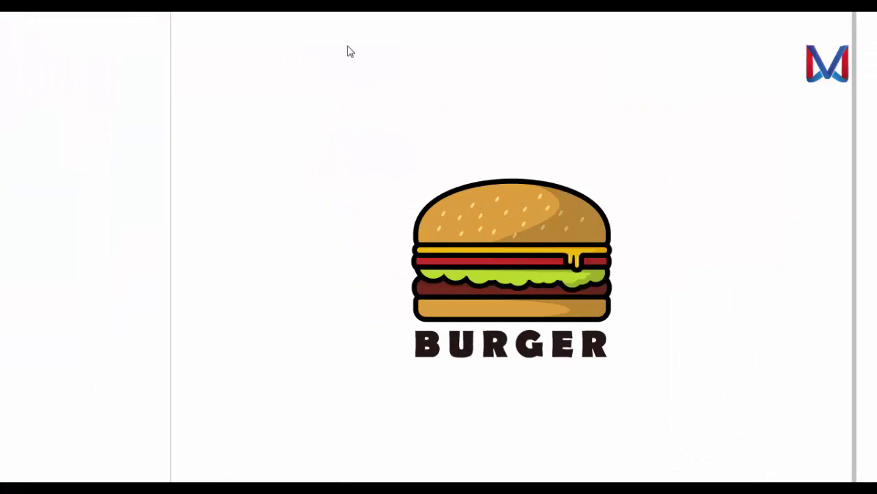
click(348, 52)
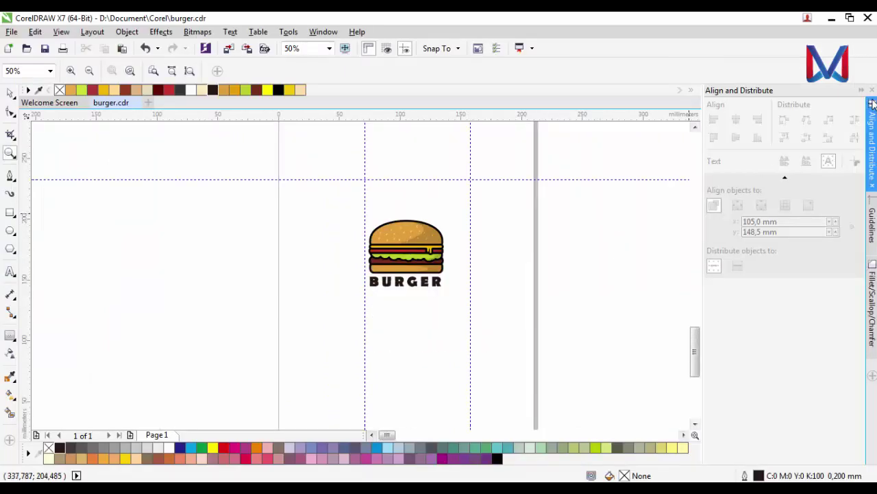
- Collapse the Align and Distribute docker and select the horizontal guideline
click(860, 90)
scroll(503, 254, down, 1)
scroll(582, 288, up, 1)
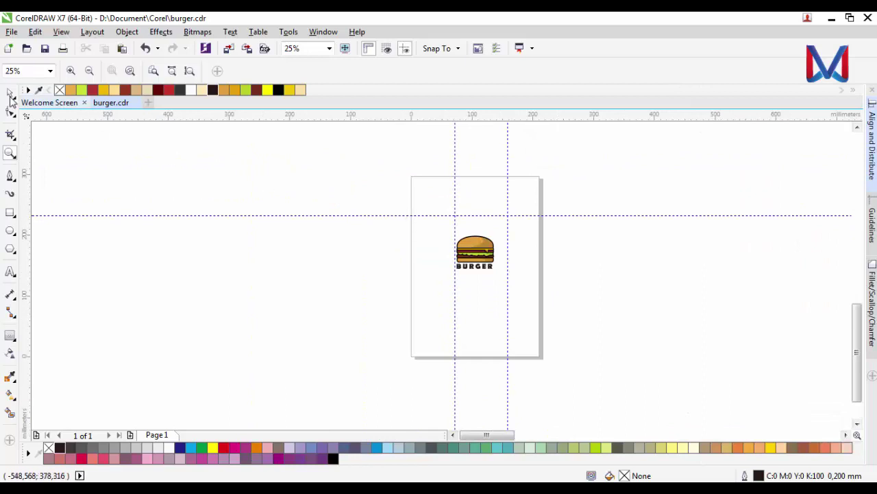
click(257, 215)
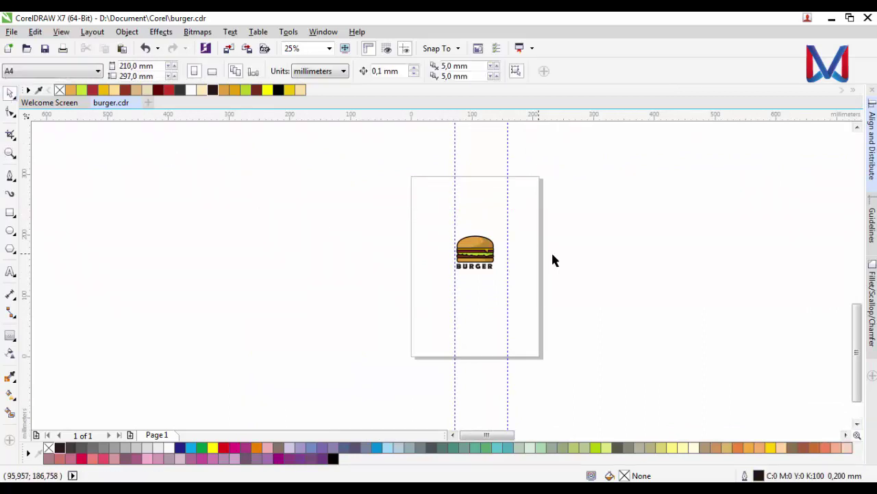